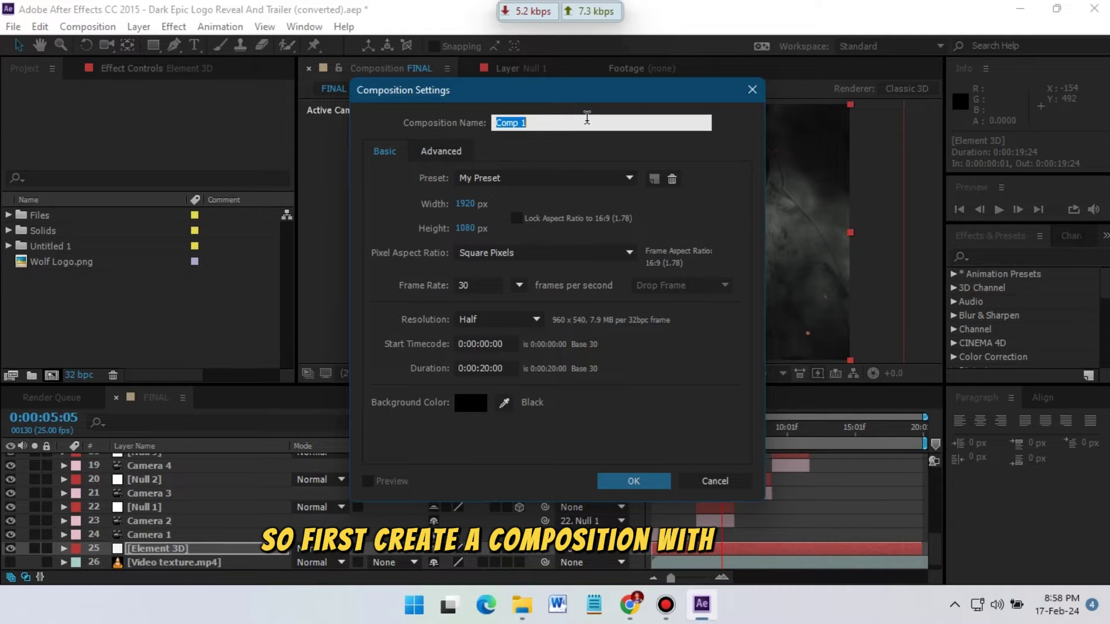
- Create a 1920×1080, 30 fps, 20-second composition named Main, and set the project colour depth to 32 bpc
{"action": "type", "text": "Main"}
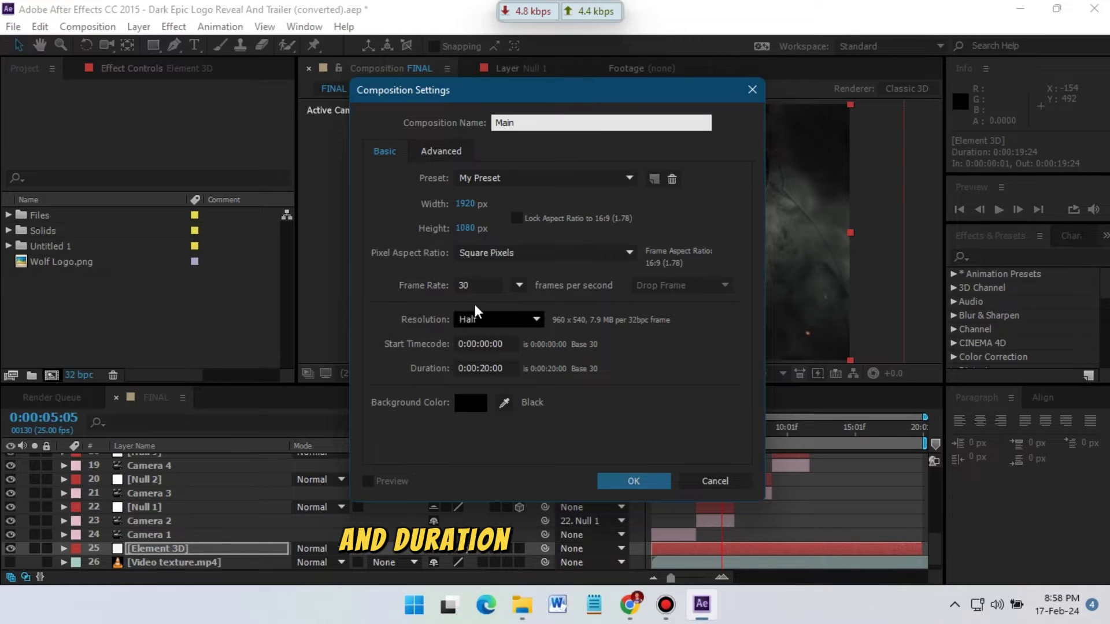
{"action": "left_click", "coordinate": [643, 480]}
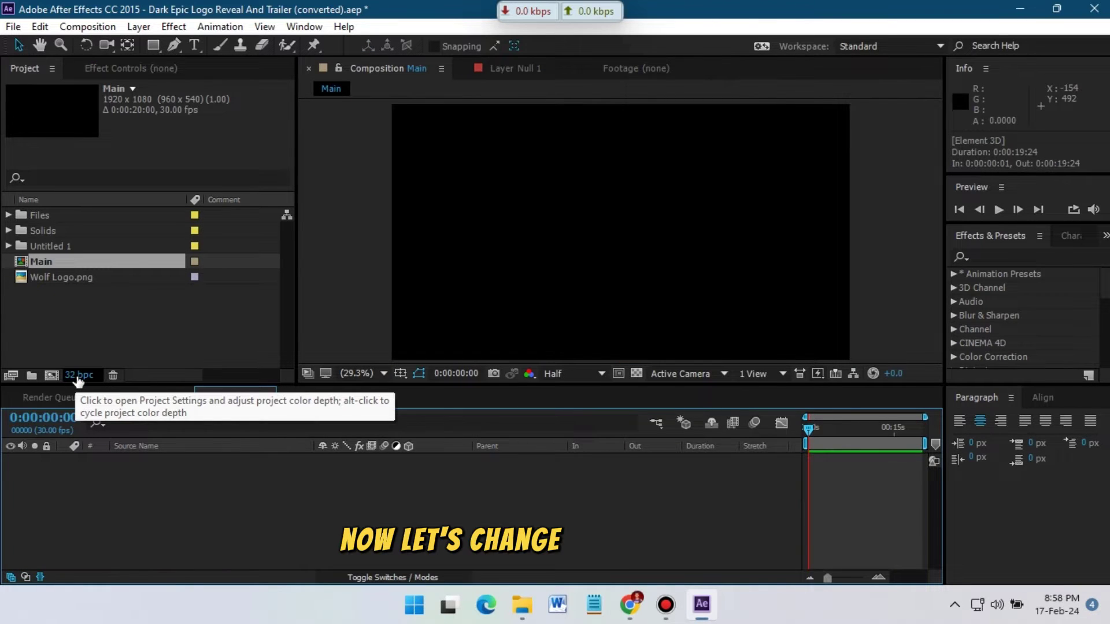
{"action": "left_click", "coordinate": [80, 381], "text": "alt"}
{"action": "left_click", "coordinate": [80, 379], "text": "alt"}
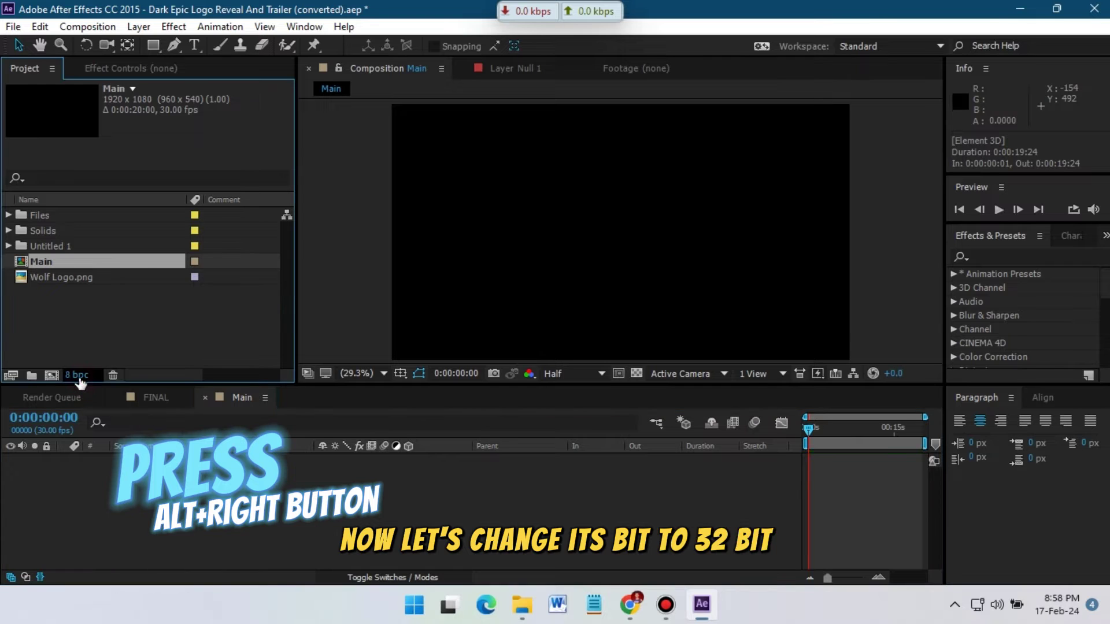
{"action": "left_click", "coordinate": [80, 379], "text": "alt"}
- Create a second 1920×1080, 30 fps, 20-second composition named Replace Logo
{"action": "key", "text": "ctrl+k"}
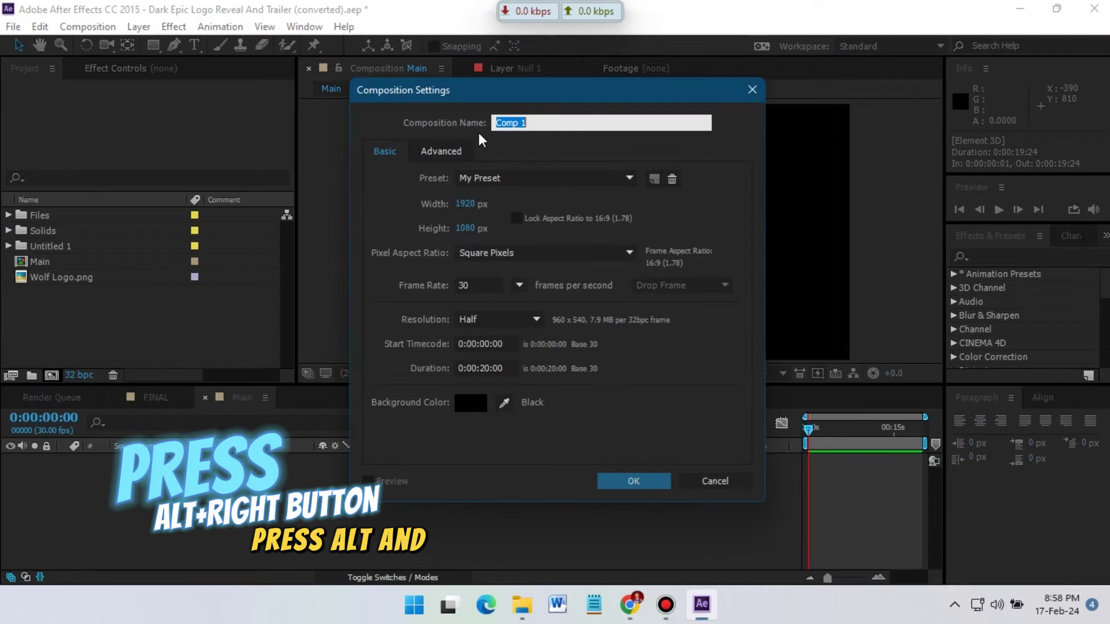
{"action": "type", "text": "Repl"}
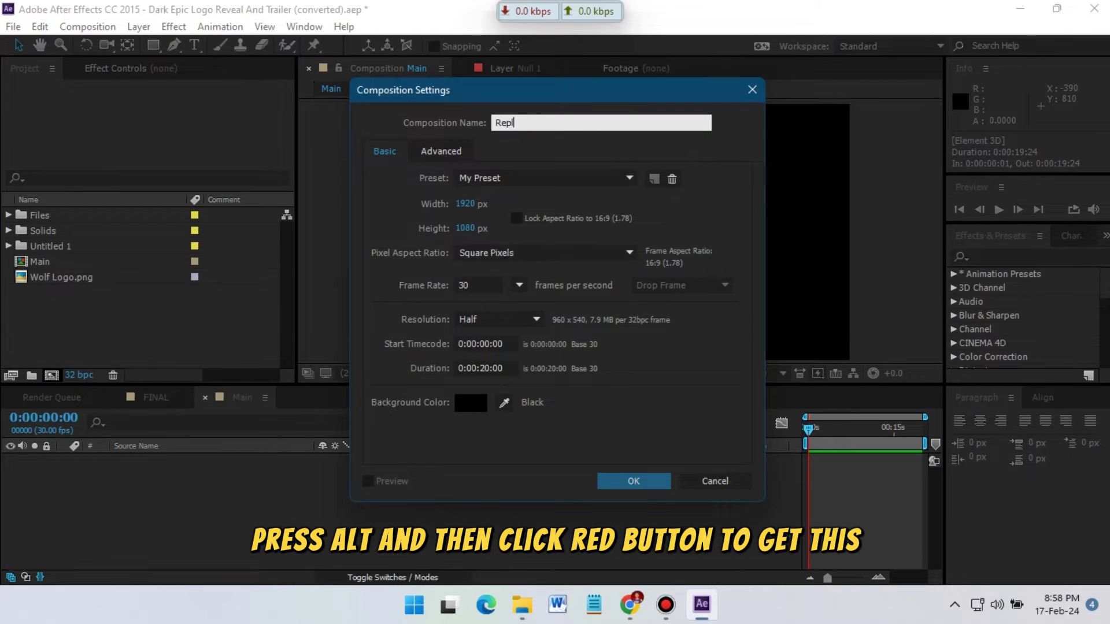
{"action": "type", "text": "ace Log"}
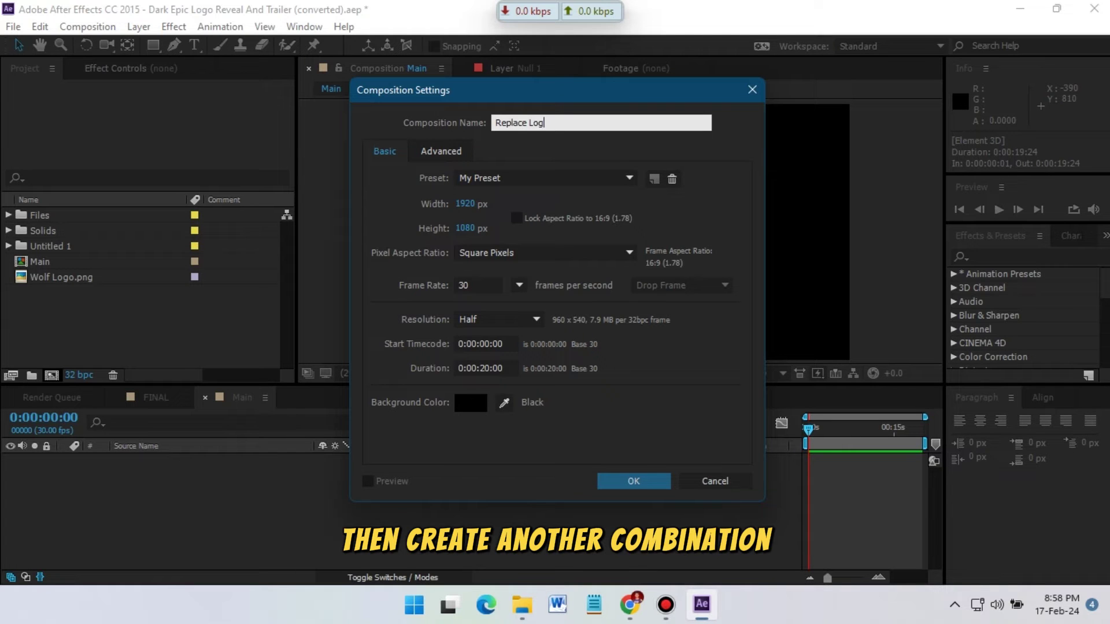
{"action": "type", "text": "o"}
{"action": "left_click", "coordinate": [633, 484]}
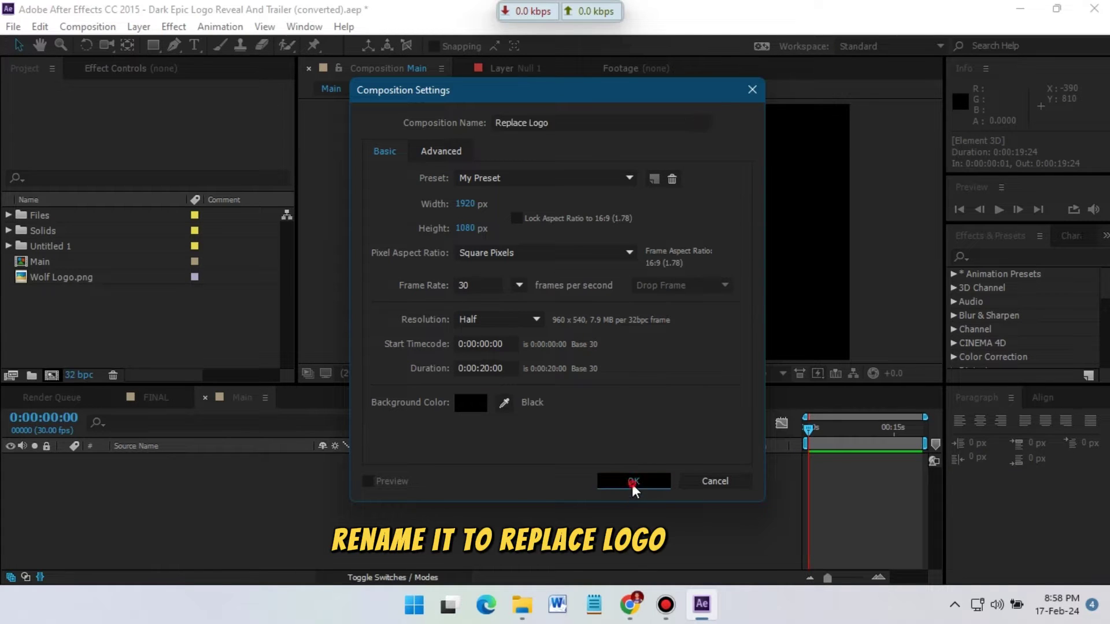
- Add Wolf Logo.png to the Replace Logo composition, and nest that composition as a layer in Main
{"action": "left_click", "coordinate": [49, 295]}
{"action": "left_click_drag", "start_coordinate": [48, 294], "coordinate": [397, 445]}
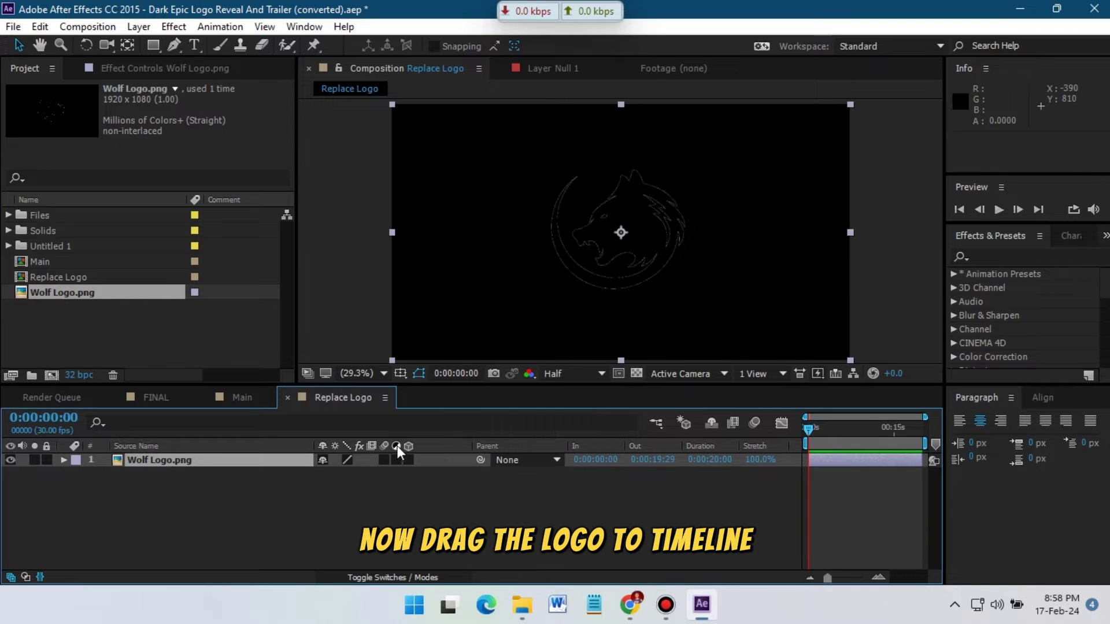
{"action": "left_click", "coordinate": [285, 398]}
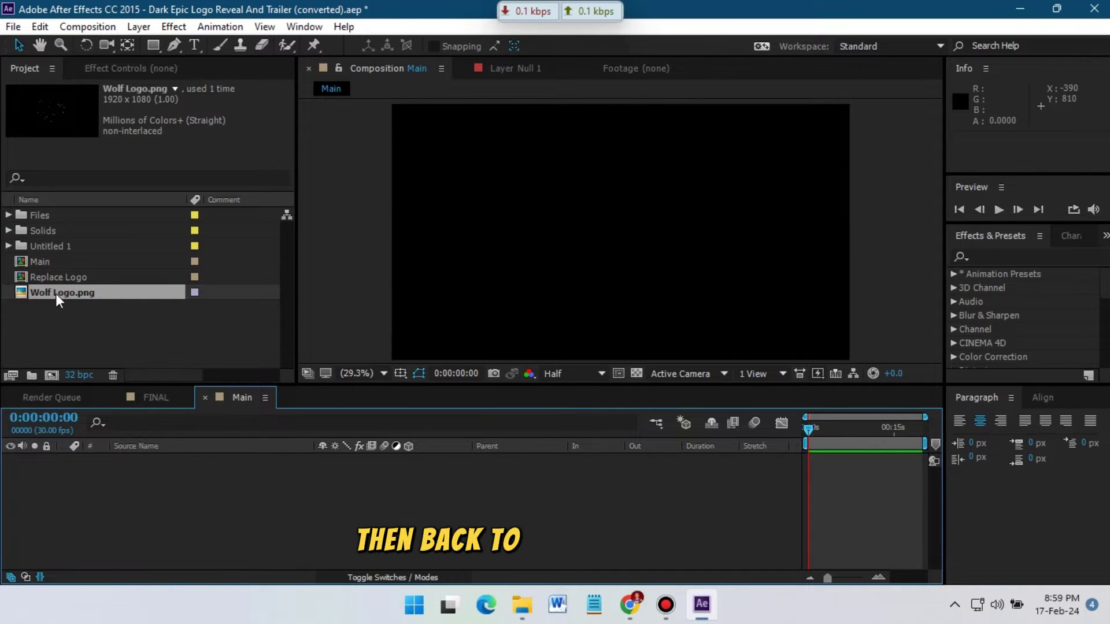
{"action": "left_click_drag", "start_coordinate": [49, 277], "coordinate": [139, 525]}
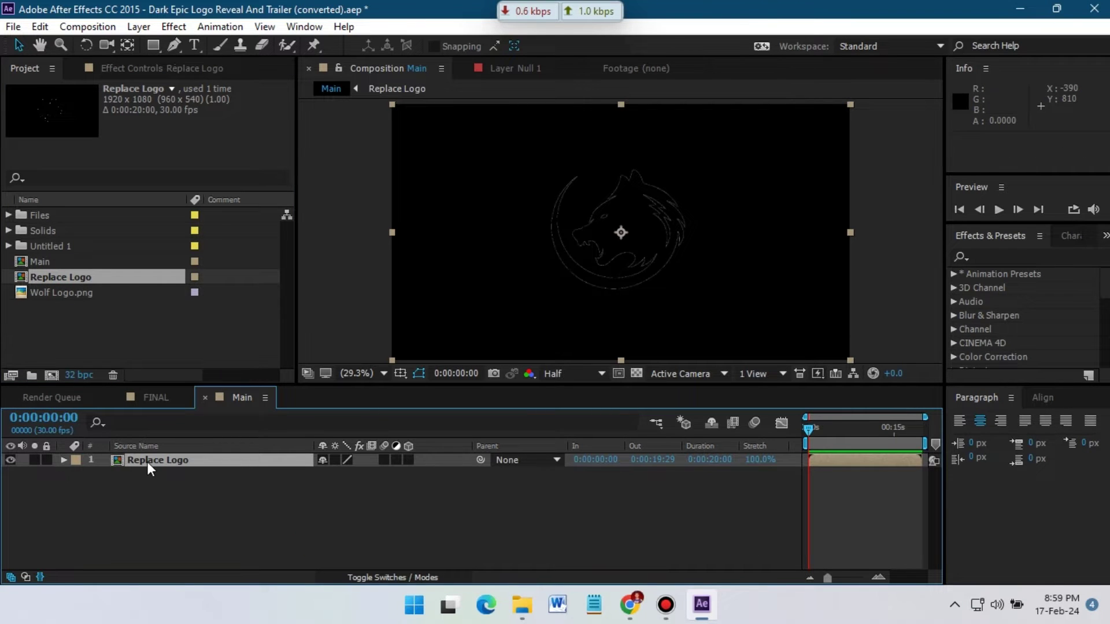
- Auto-trace the Replace Logo layer into masks from its Alpha channel on the current frame
{"action": "left_click", "coordinate": [138, 27]}
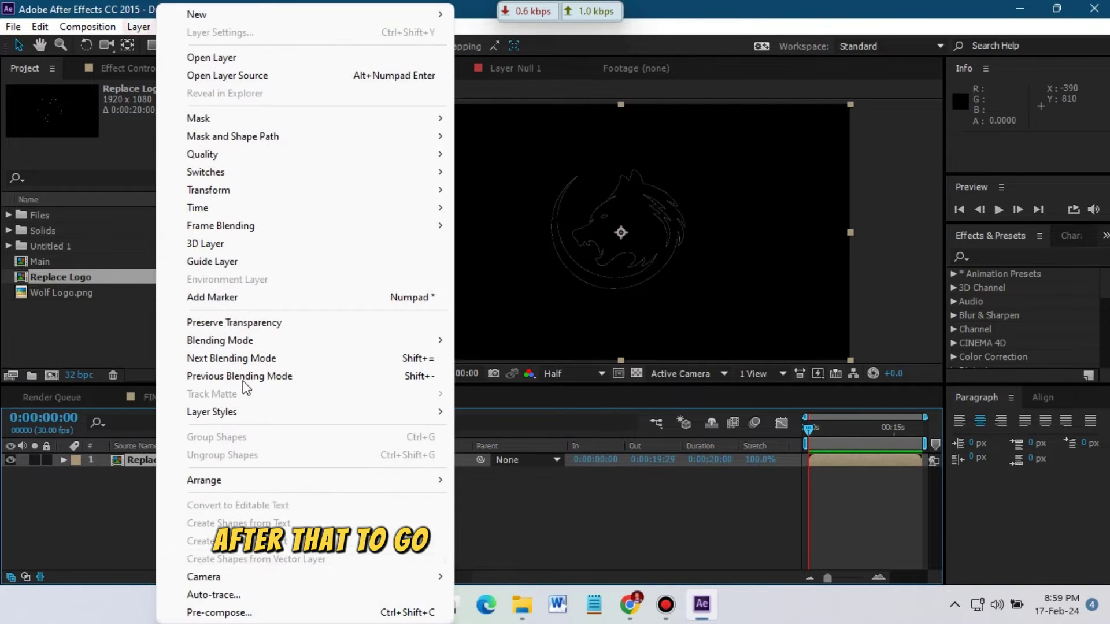
{"action": "left_click", "coordinate": [265, 594]}
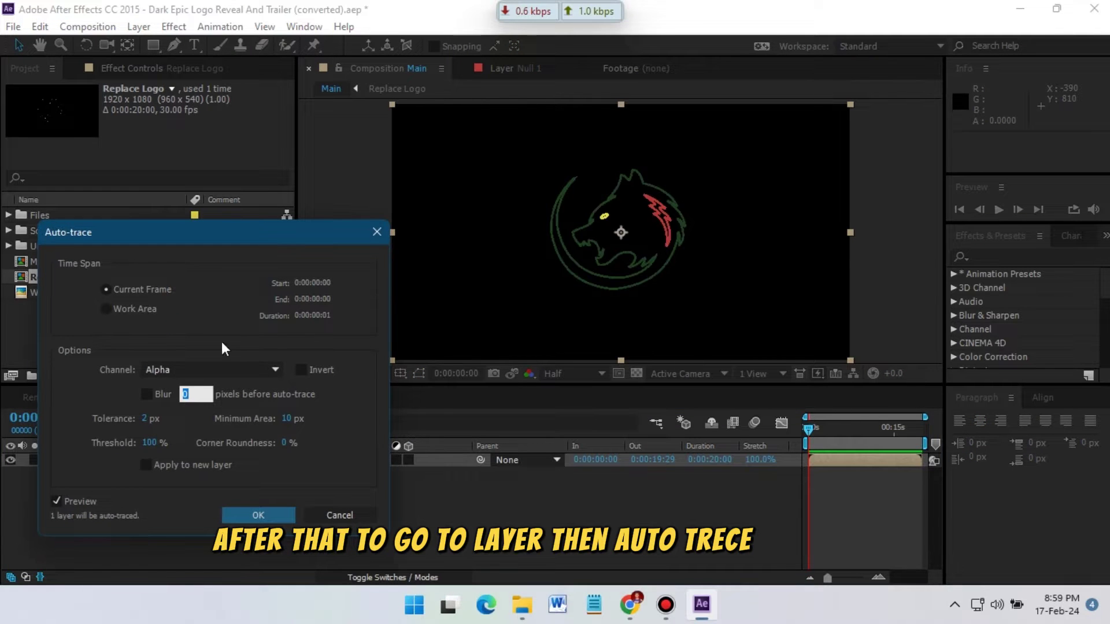
{"action": "left_click", "coordinate": [258, 515]}
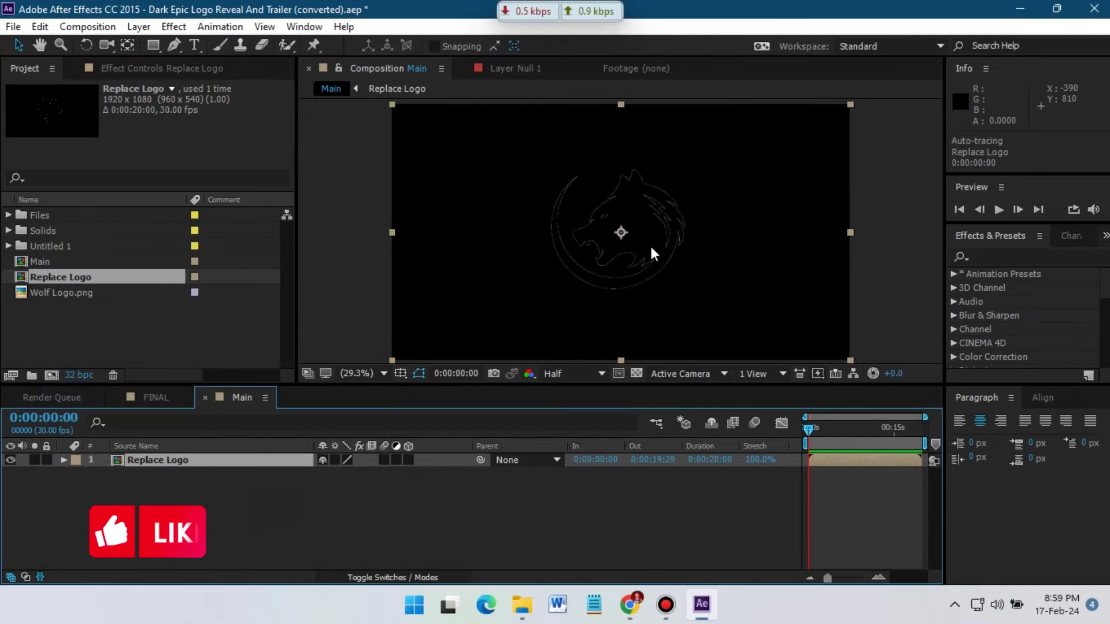
- Set the preview resolution to Half and hide the Replace Logo layer in Main
{"action": "left_click", "coordinate": [557, 373]}
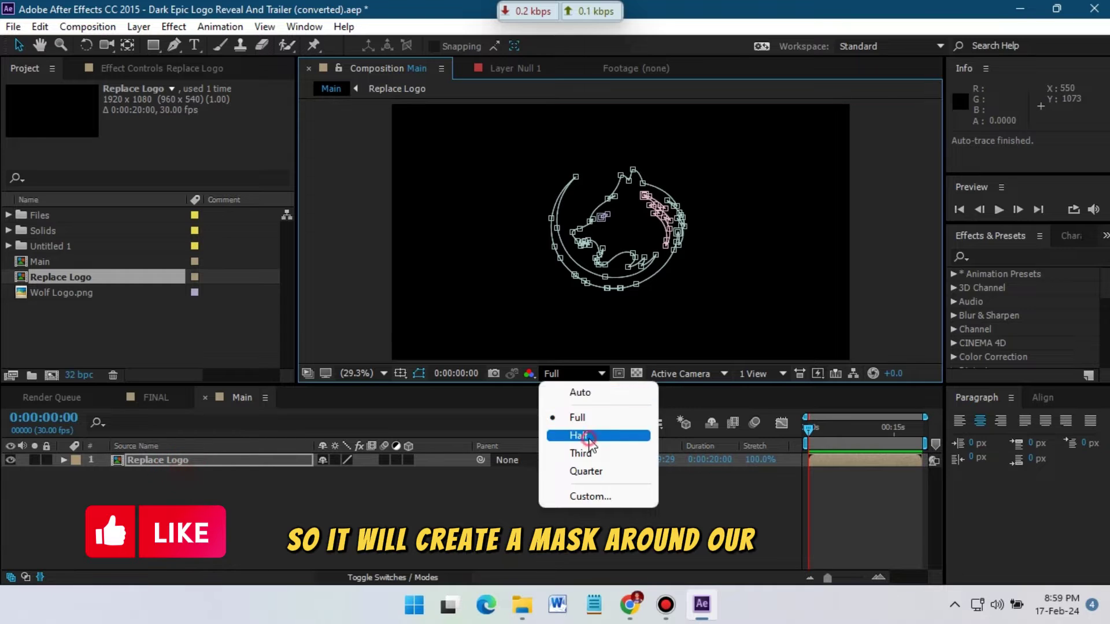
{"action": "left_click", "coordinate": [589, 443]}
{"action": "left_click", "coordinate": [59, 488]}
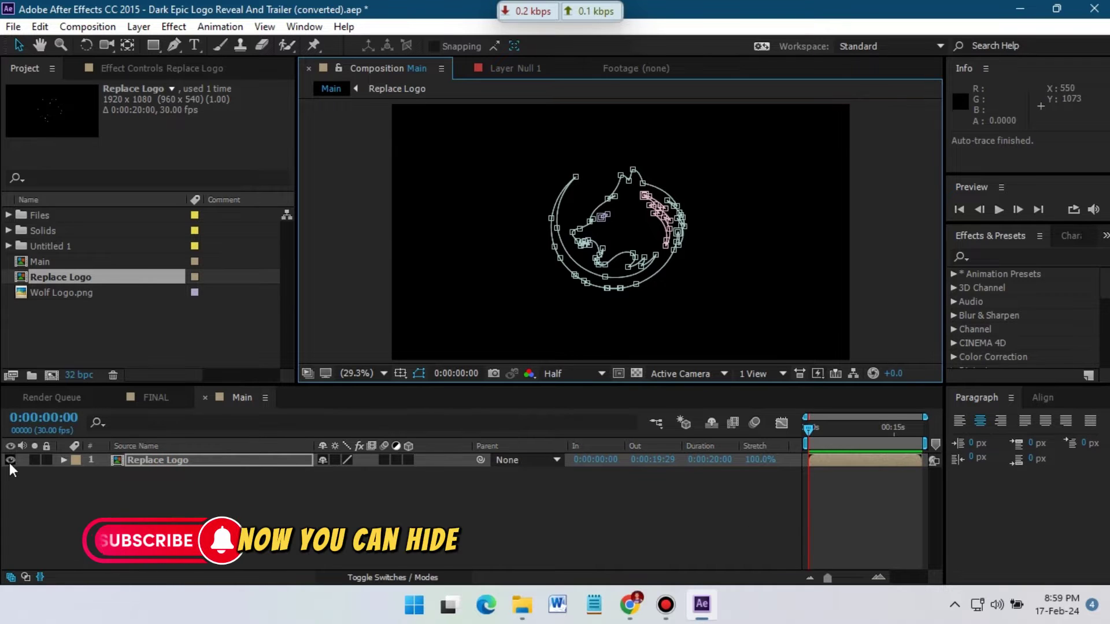
{"action": "left_click", "coordinate": [10, 460]}
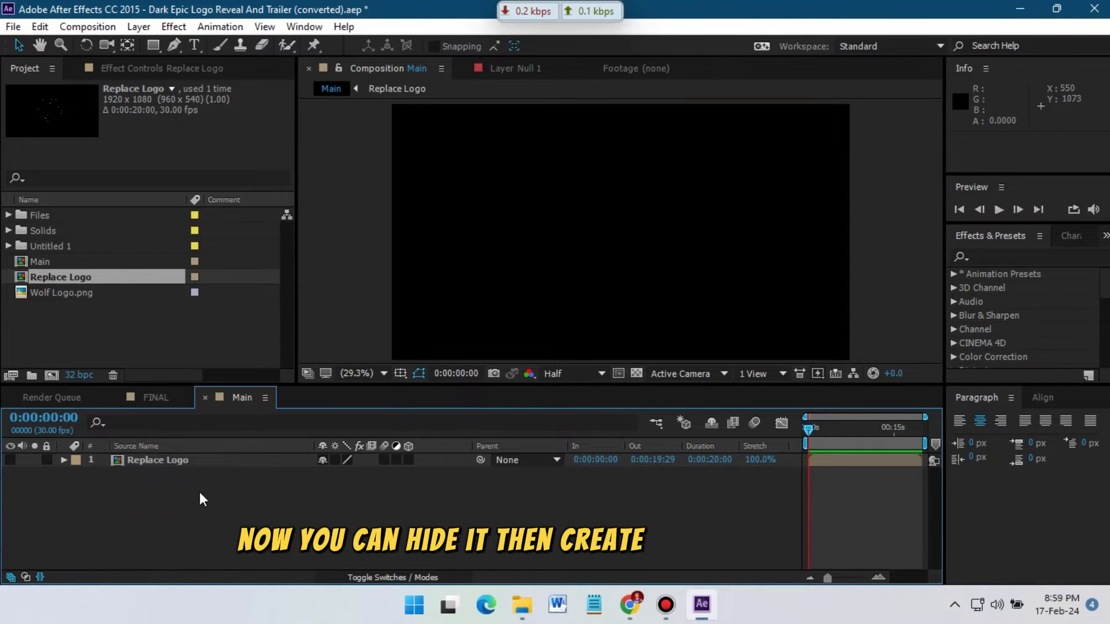
- Create a black 1920×1080 solid named Element 3D in the Main composition
{"action": "right_click", "coordinate": [181, 492]}
{"action": "mouse_move", "coordinate": [261, 340]}
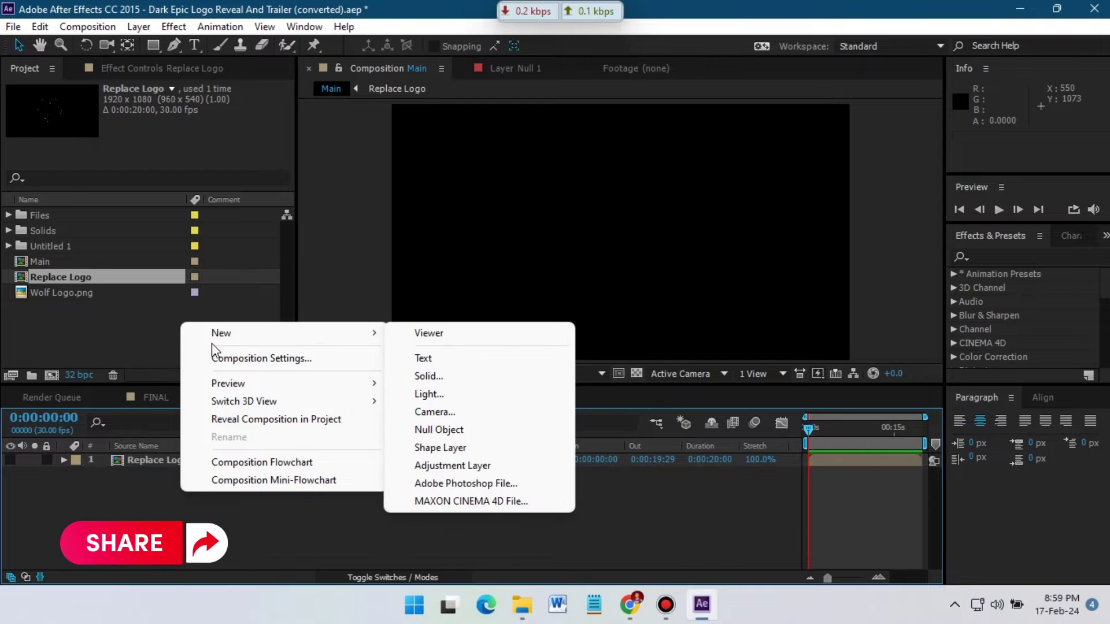
{"action": "left_click", "coordinate": [439, 381]}
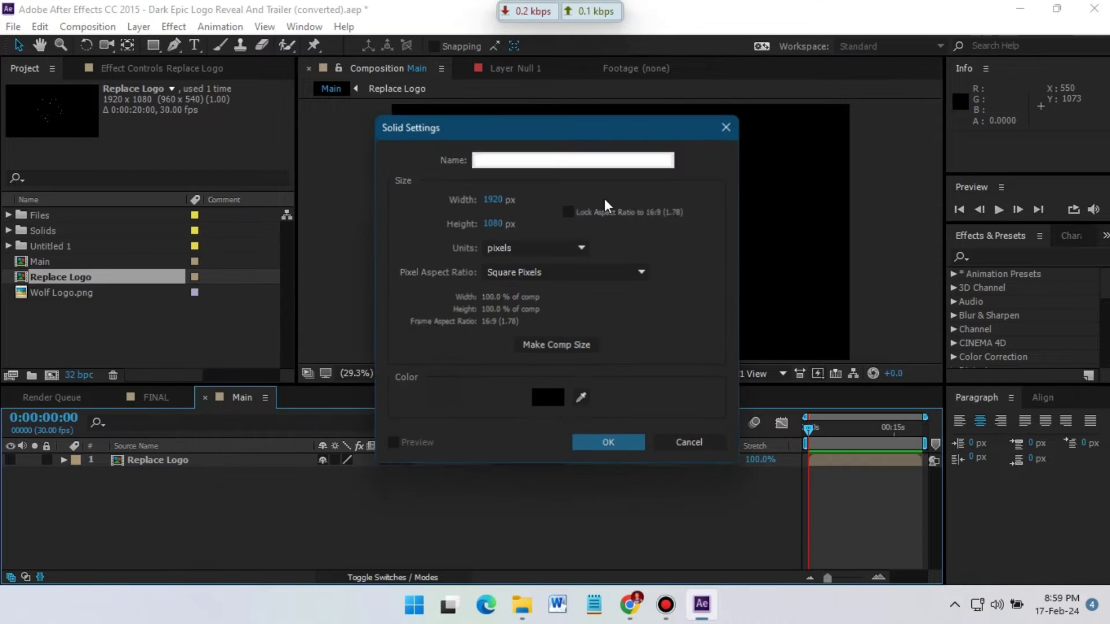
{"action": "type", "text": "El"}
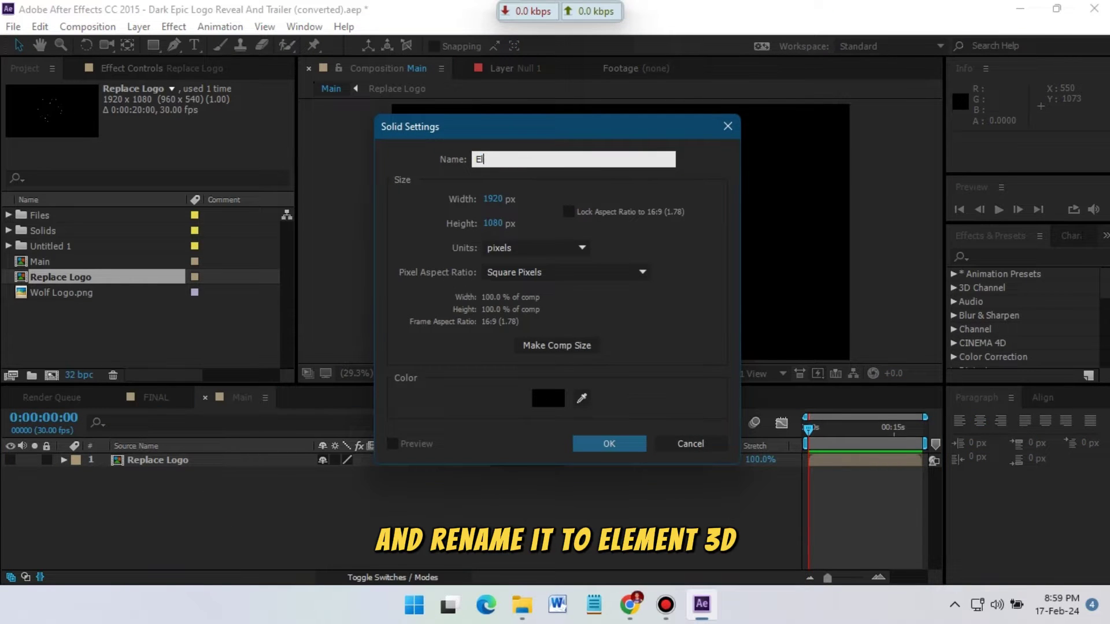
{"action": "type", "text": "ement 3D"}
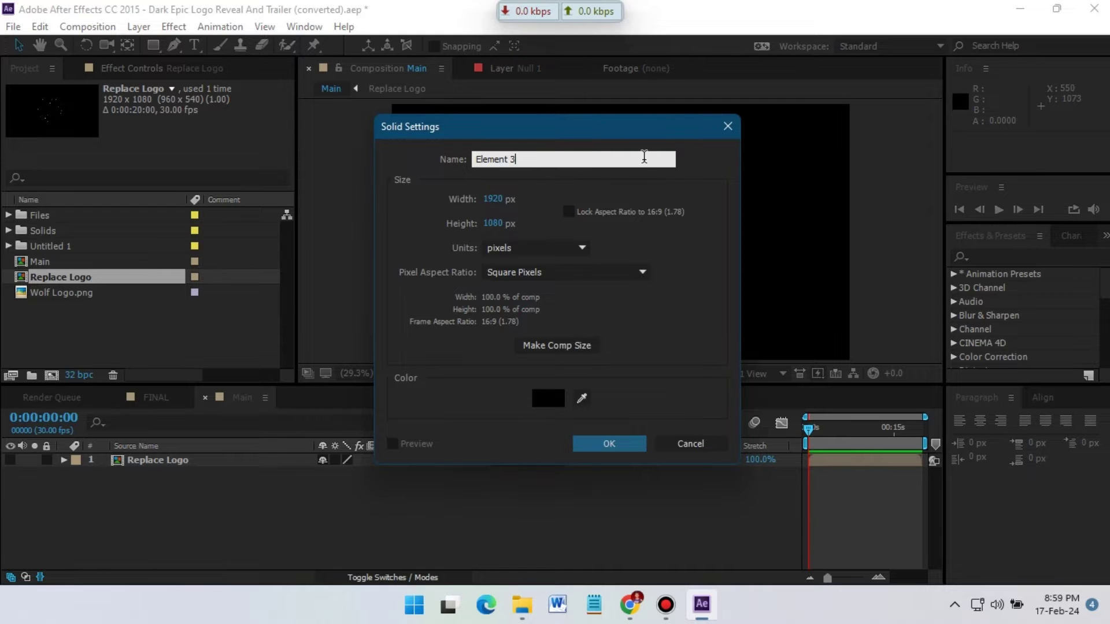
{"action": "left_click", "coordinate": [609, 443]}
{"action": "left_click", "coordinate": [191, 509]}
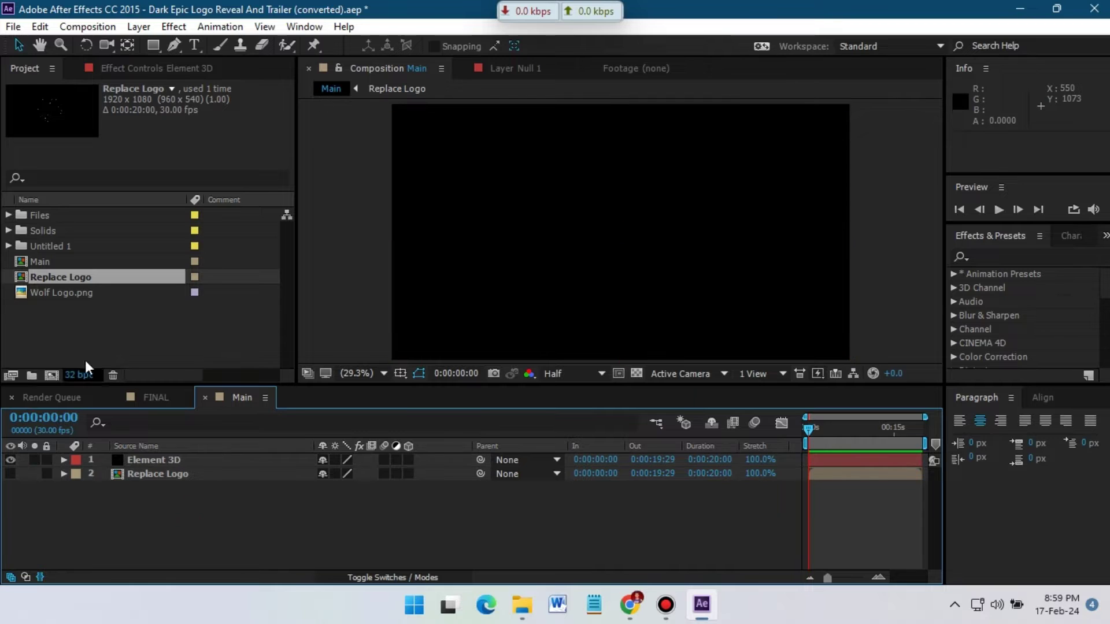
- Add the six rock texture images from the Files folder below the Replace Logo layer in Main and switch off their visibility
{"action": "left_click", "coordinate": [7, 215]}
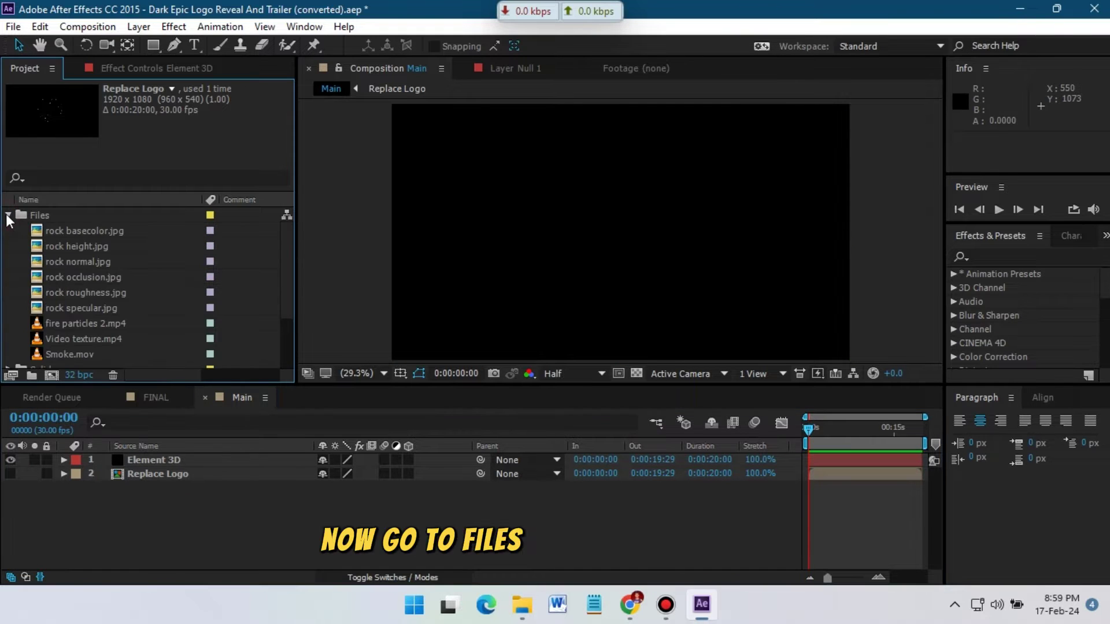
{"action": "left_click", "coordinate": [78, 229]}
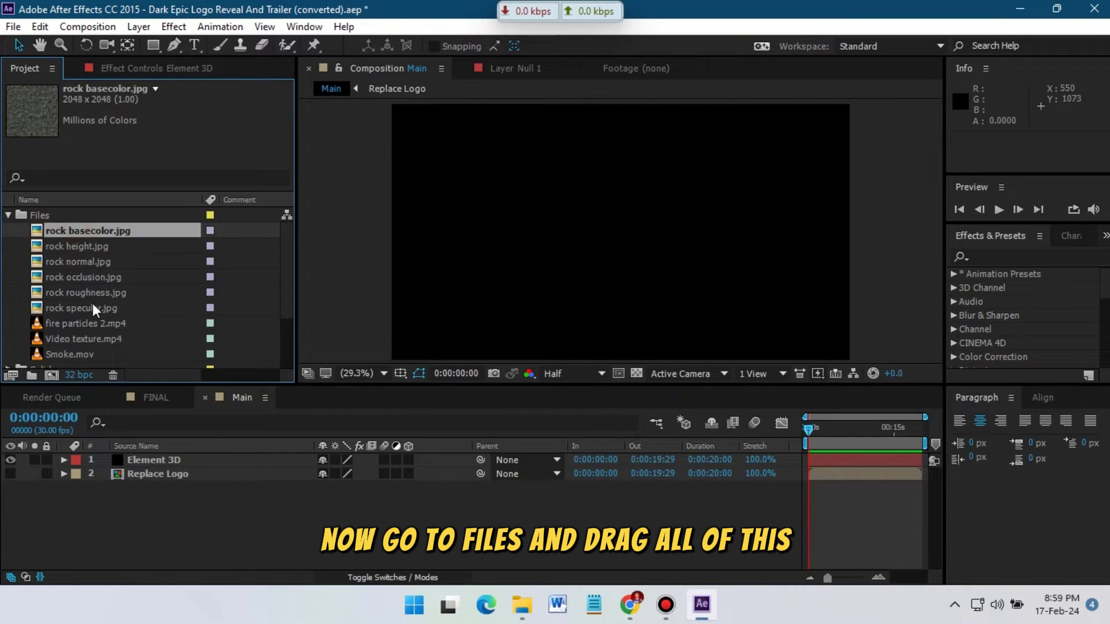
{"action": "left_click", "coordinate": [91, 307], "text": "shift"}
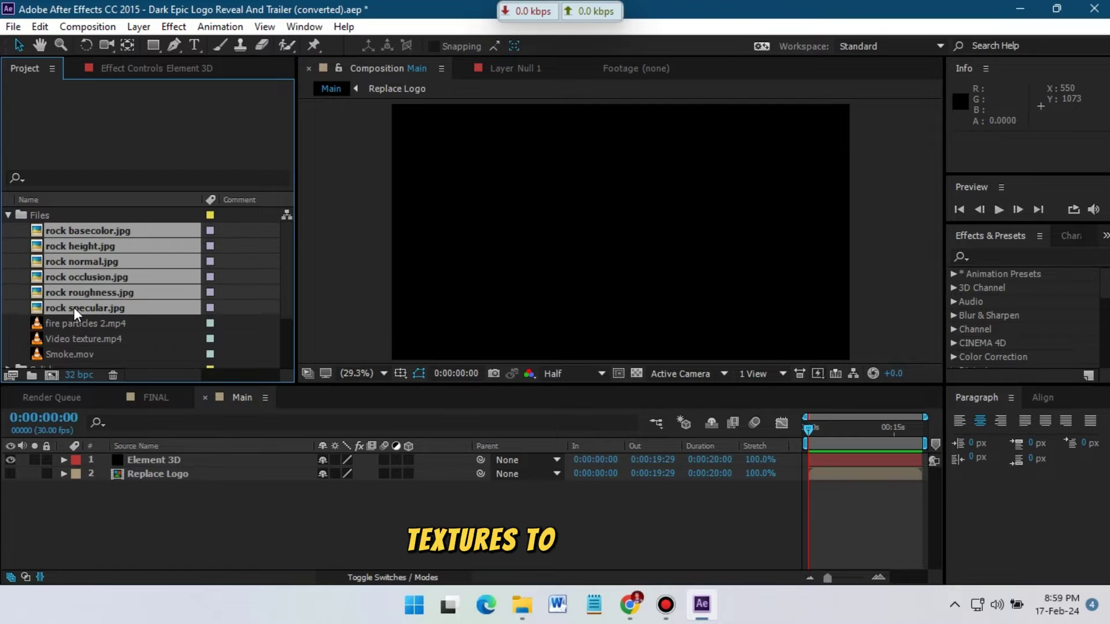
{"action": "left_click_drag", "start_coordinate": [74, 307], "coordinate": [134, 563]}
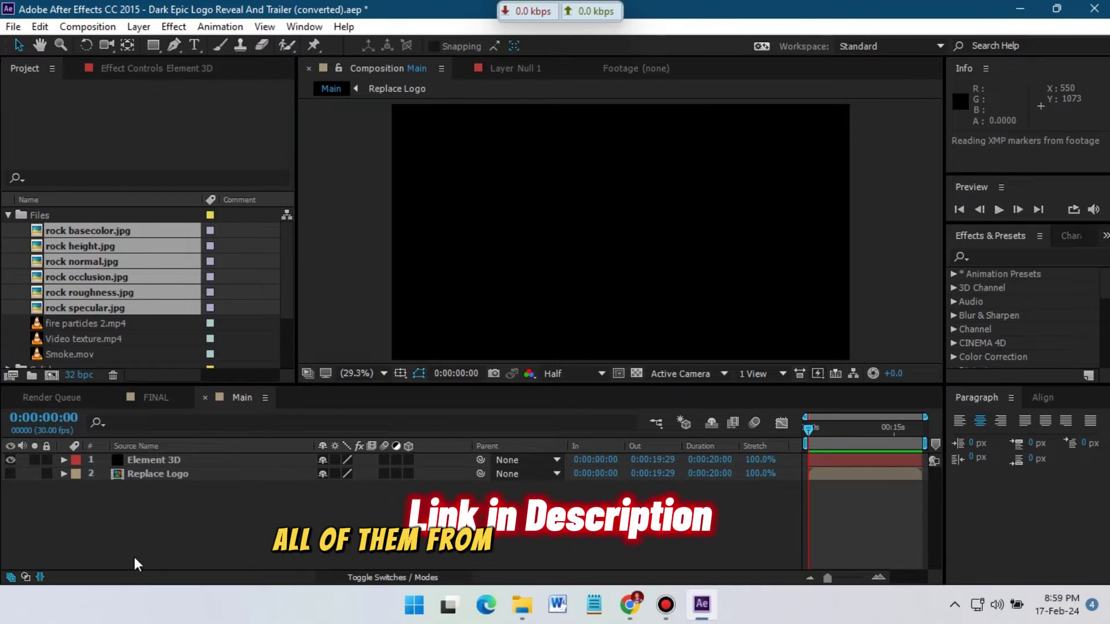
{"action": "left_click_drag", "start_coordinate": [7, 491], "coordinate": [9, 556]}
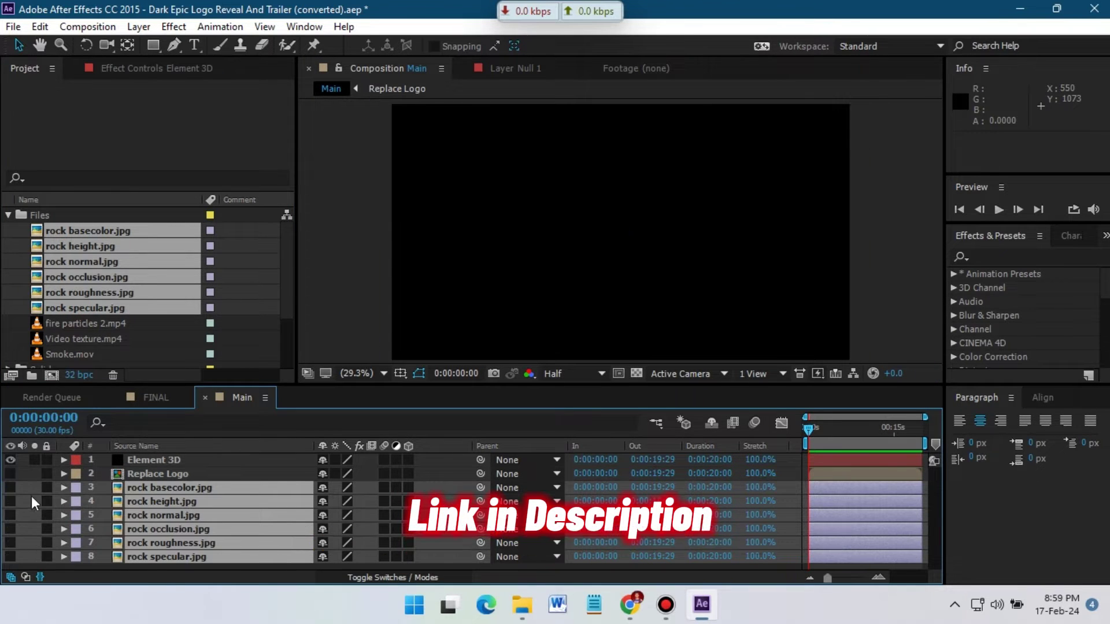
- Add Video texture.mp4 to Main directly below the Replace Logo layer and switch off its visibility
{"action": "scroll", "coordinate": [103, 296], "scroll_direction": "down", "scroll_amount": 1}
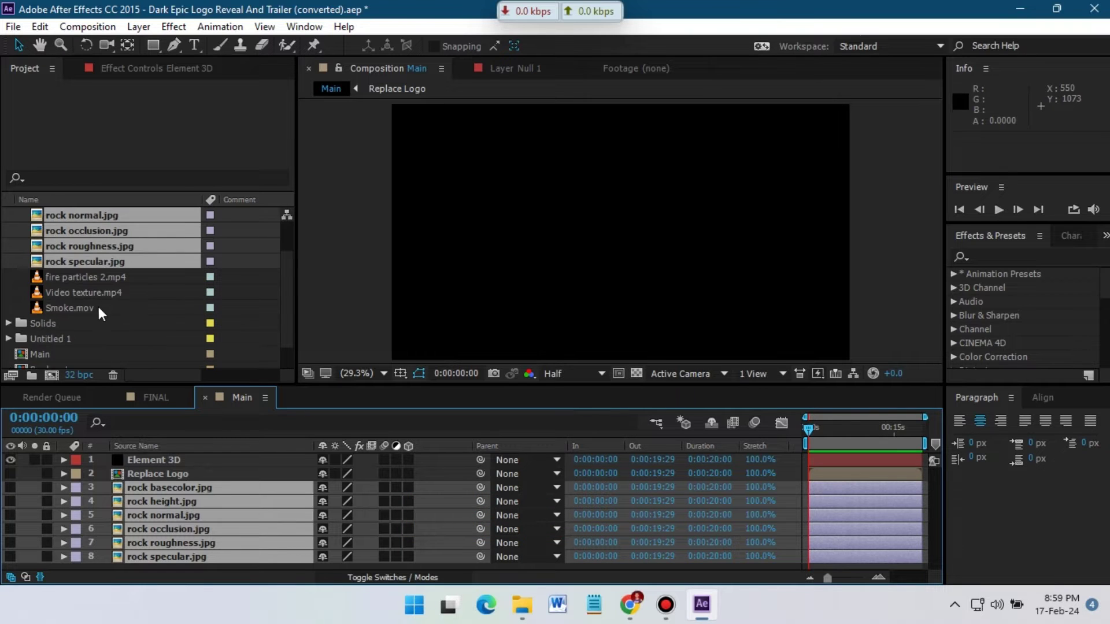
{"action": "left_click", "coordinate": [77, 295]}
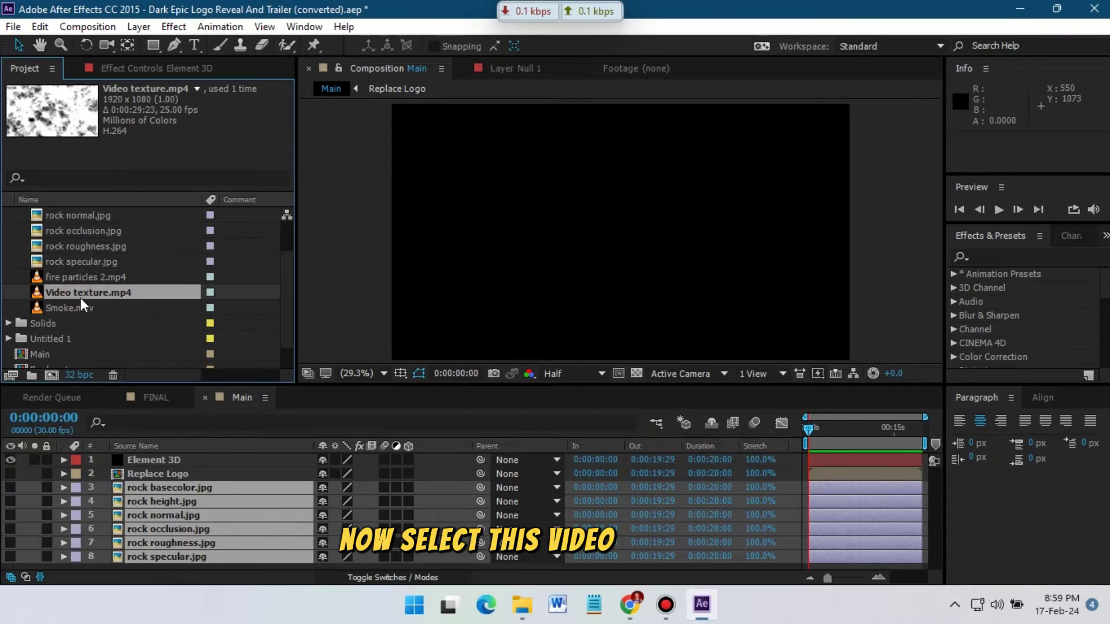
{"action": "left_click_drag", "start_coordinate": [79, 296], "coordinate": [134, 488]}
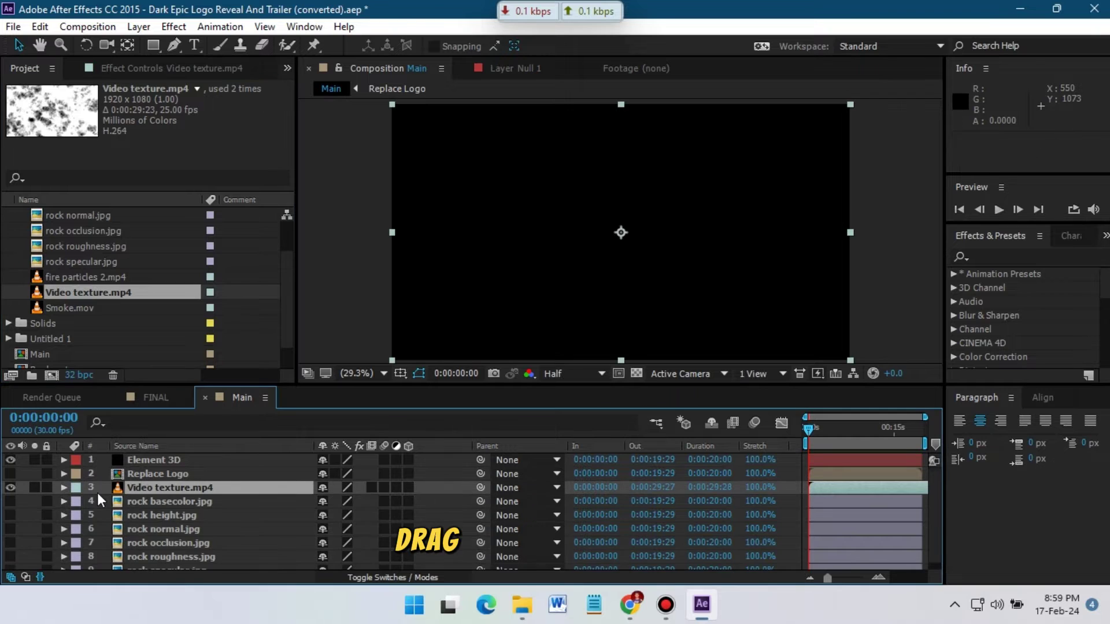
{"action": "scroll", "coordinate": [155, 529], "scroll_direction": "down", "scroll_amount": 1}
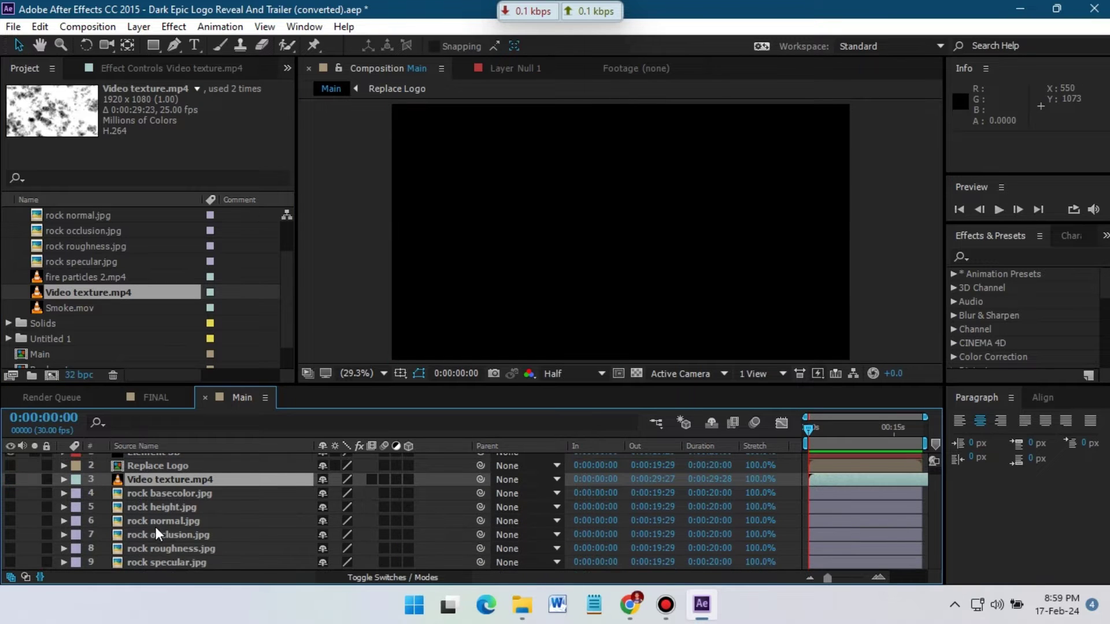
- Mark the video texture and six rock texture layers as shy and hide all shy layers from the timeline
{"action": "left_click", "coordinate": [166, 562], "text": "shift"}
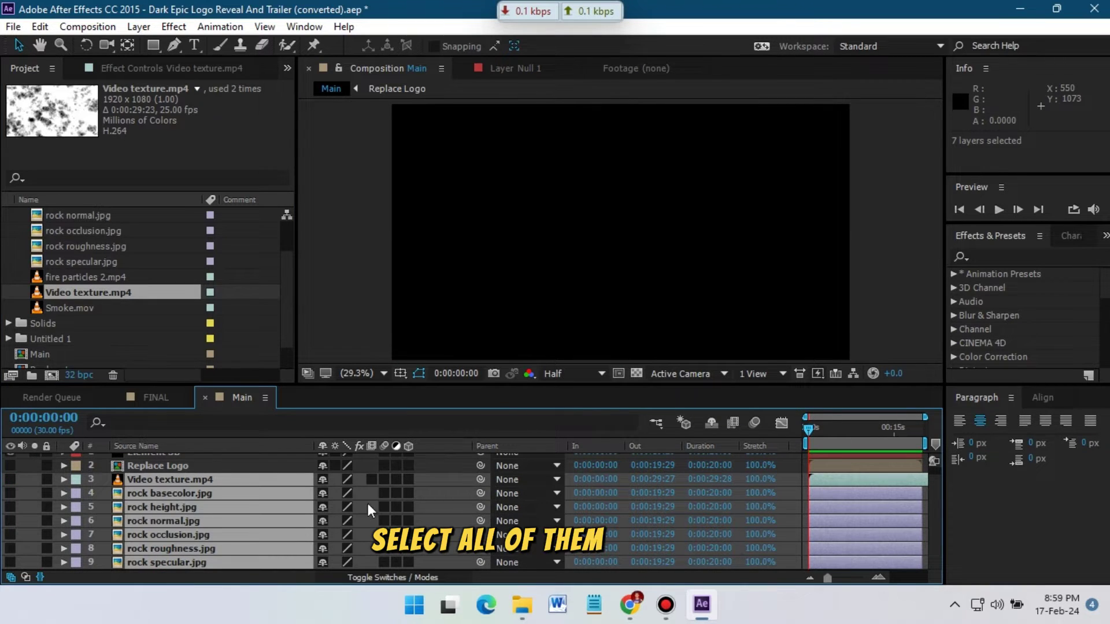
{"action": "left_click", "coordinate": [323, 479]}
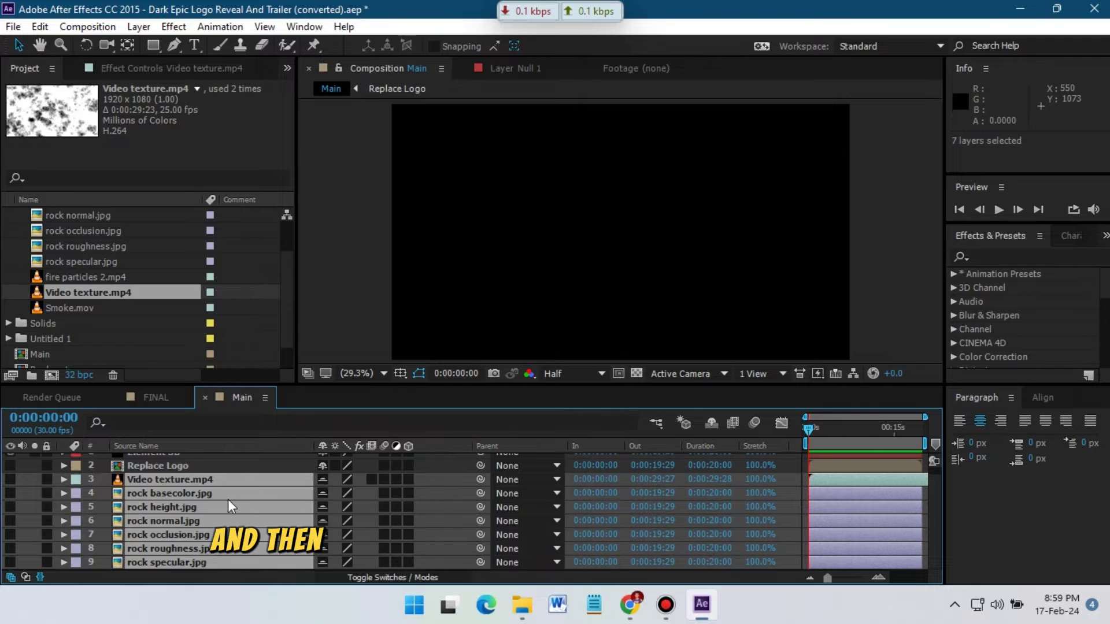
{"action": "left_click", "coordinate": [710, 423]}
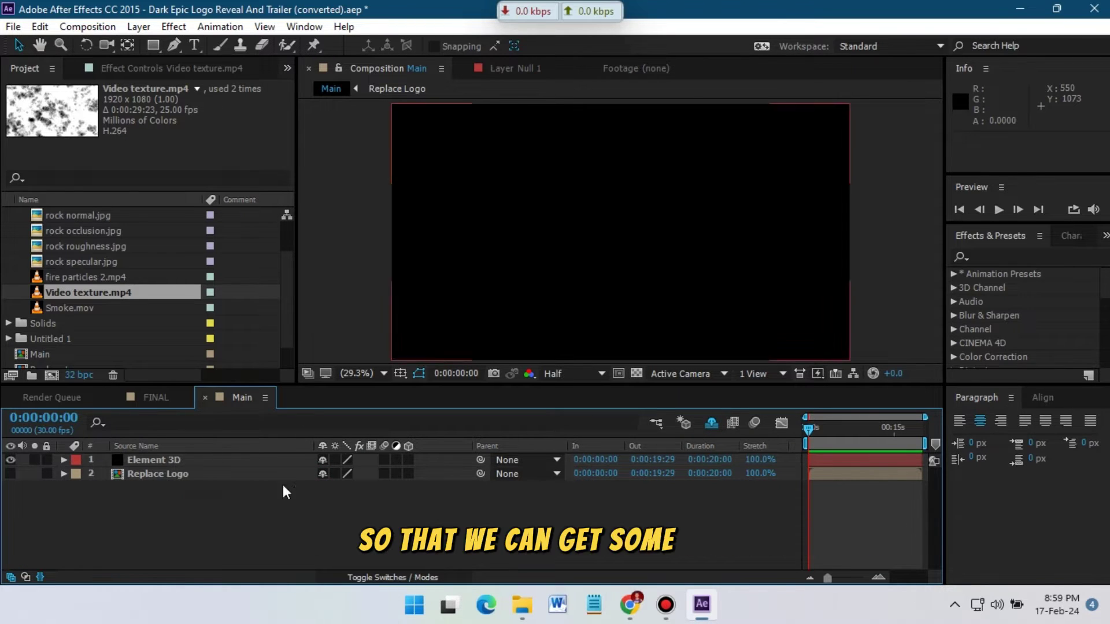
- Apply the Video Copilot Element effect to the Element 3D layer
{"action": "left_click", "coordinate": [162, 461]}
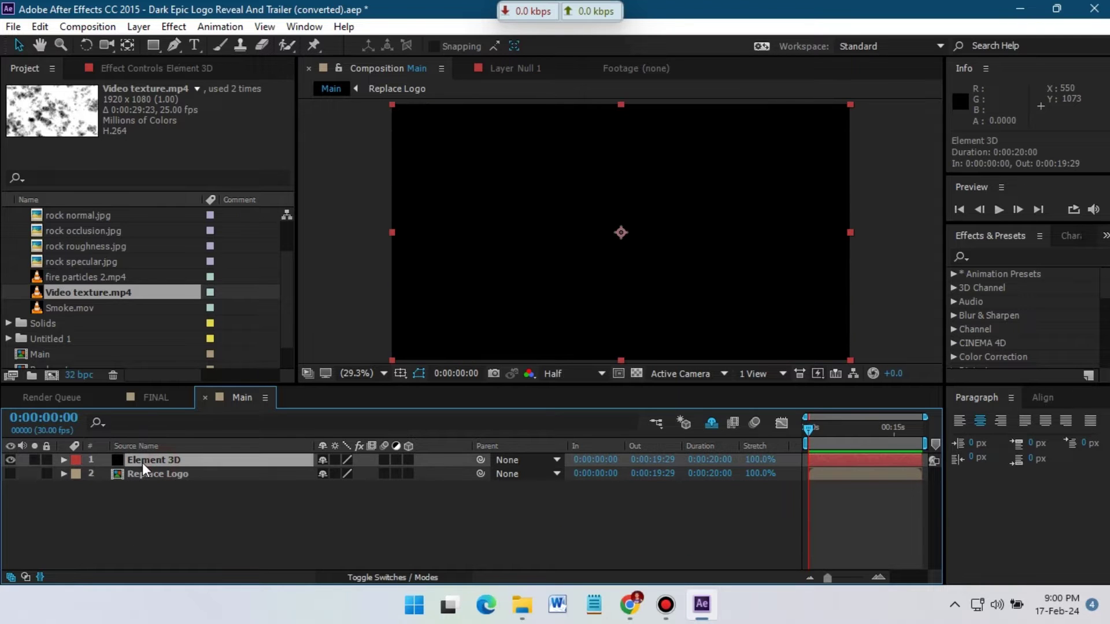
{"action": "left_click", "coordinate": [172, 26]}
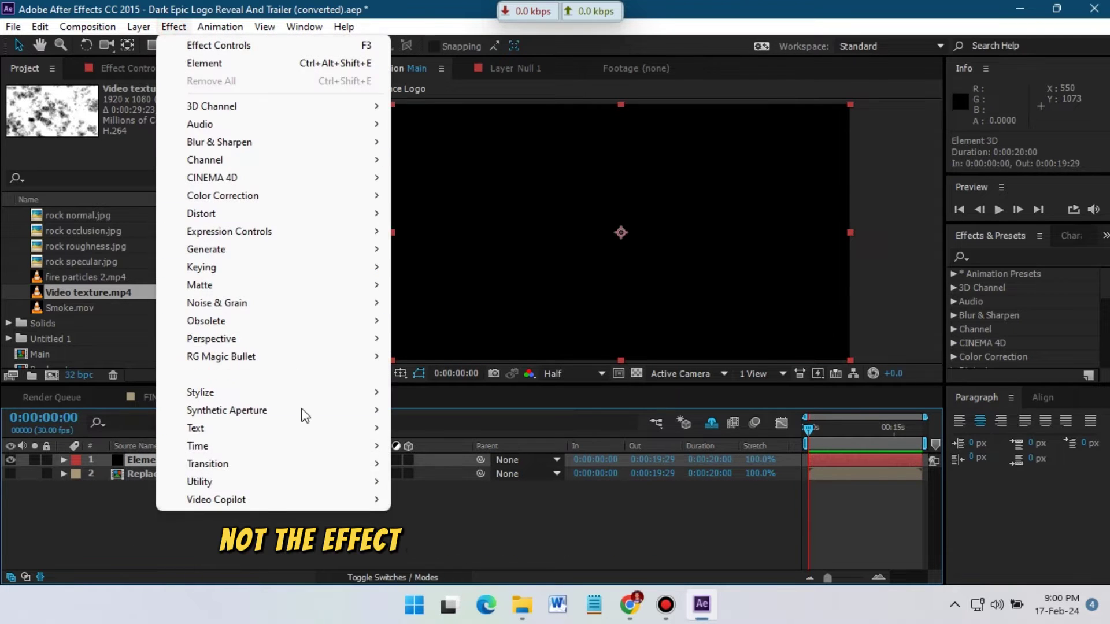
{"action": "mouse_move", "coordinate": [259, 503]}
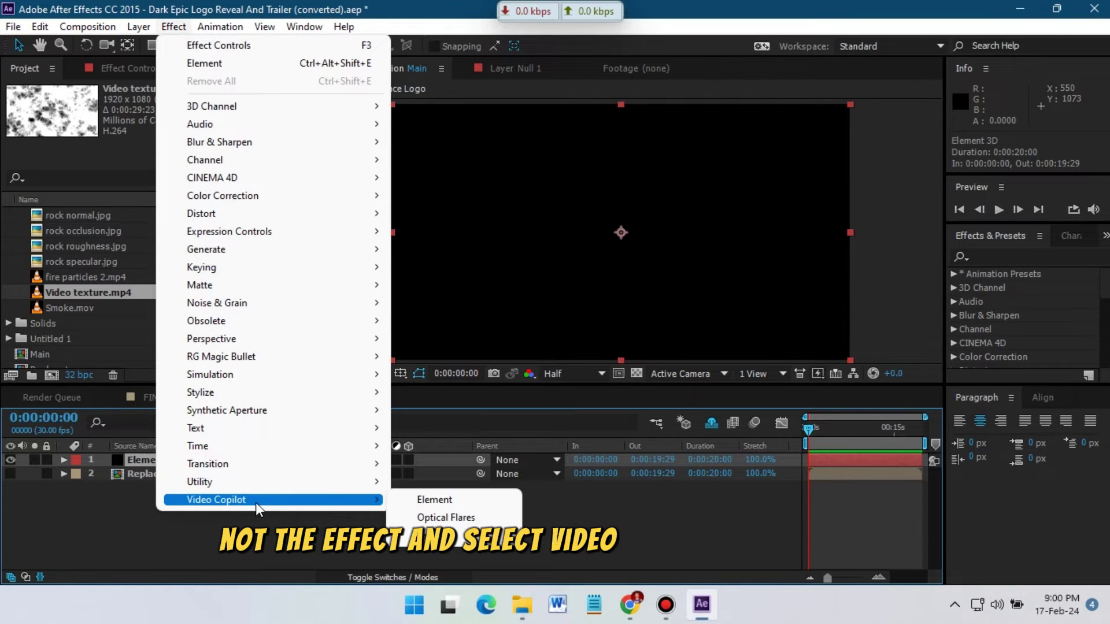
{"action": "left_click", "coordinate": [480, 497]}
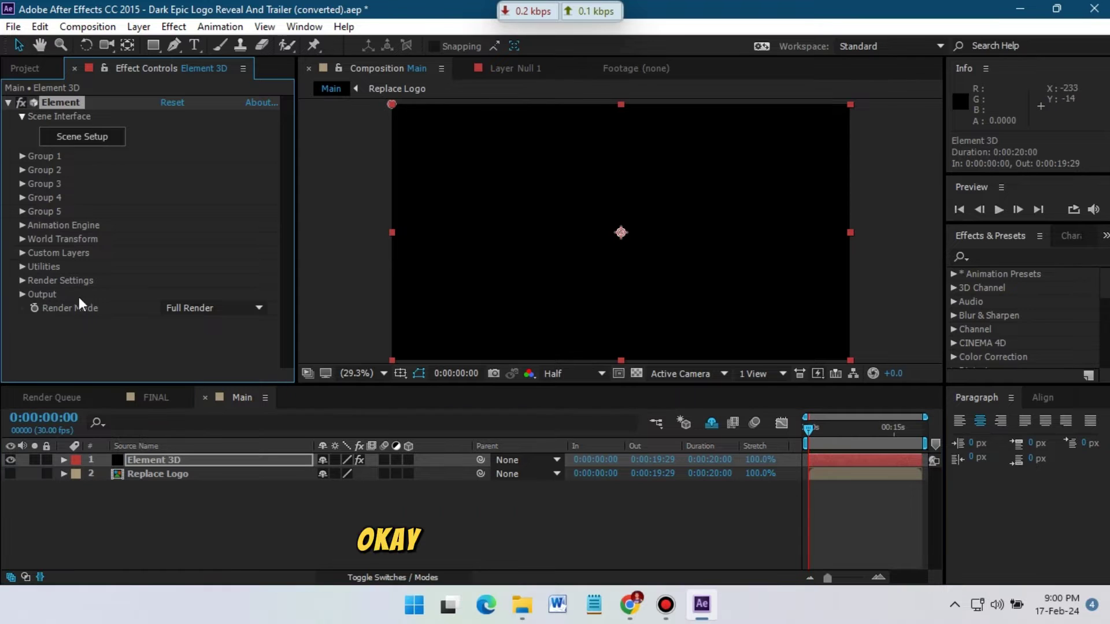
- In the Element effect's custom text and masks, assign the Replace Logo layer as Path Layer 1
{"action": "left_click", "coordinate": [21, 253]}
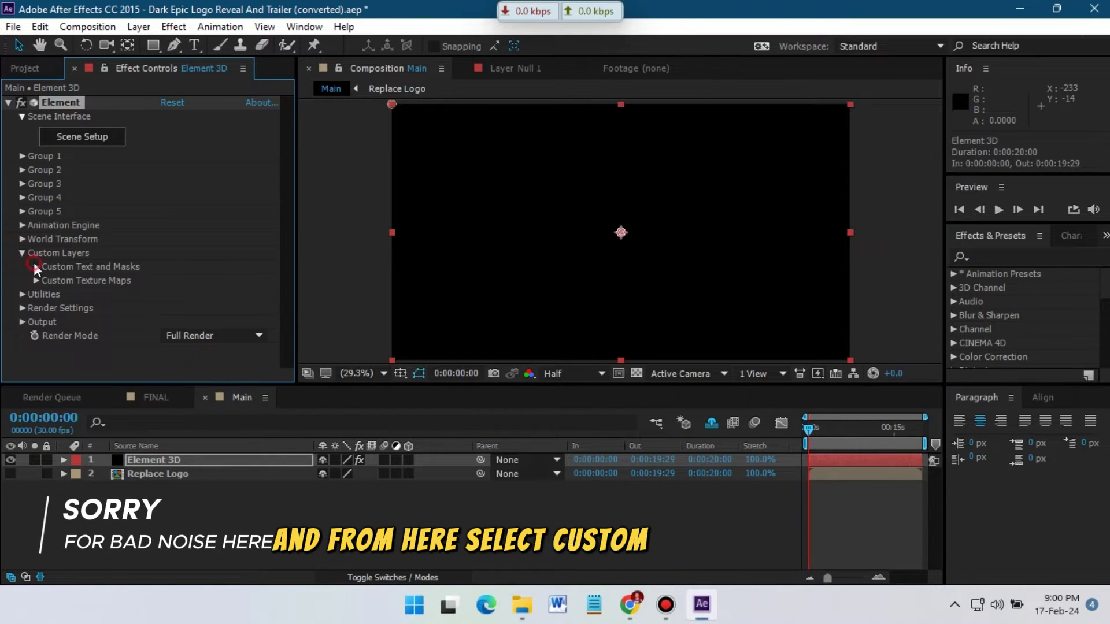
{"action": "left_click", "coordinate": [35, 267]}
{"action": "left_click", "coordinate": [181, 181]}
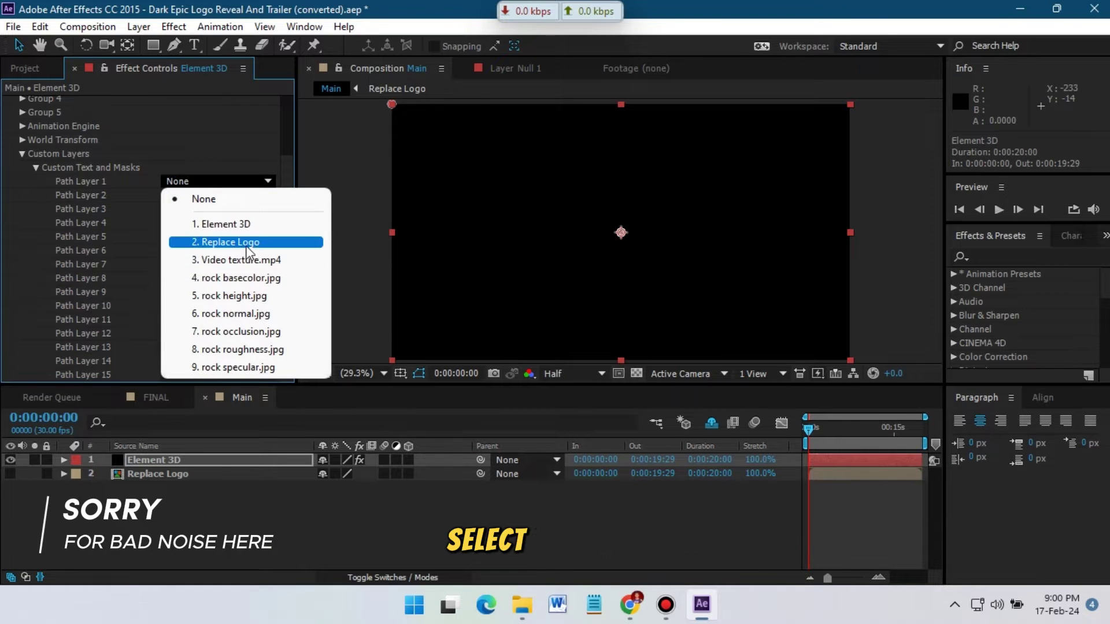
{"action": "left_click", "coordinate": [229, 241]}
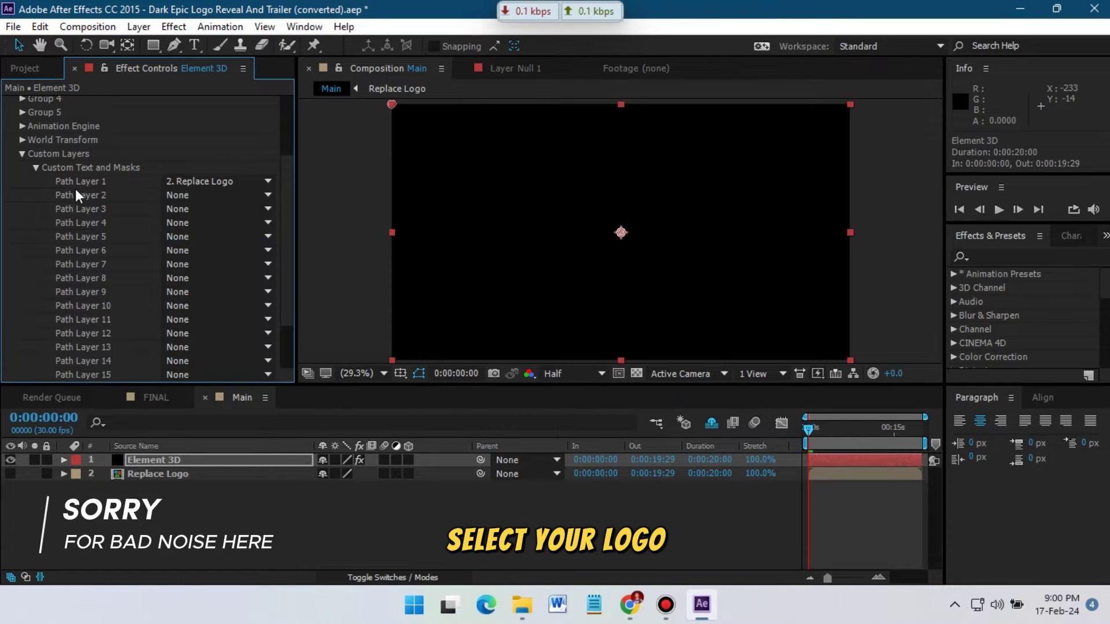
{"action": "left_click", "coordinate": [36, 168]}
- Assign rock basecolor, rock height, rock normal and rock occlusion to custom texture map Layers 1 to 4, in that order
{"action": "left_click", "coordinate": [35, 280]}
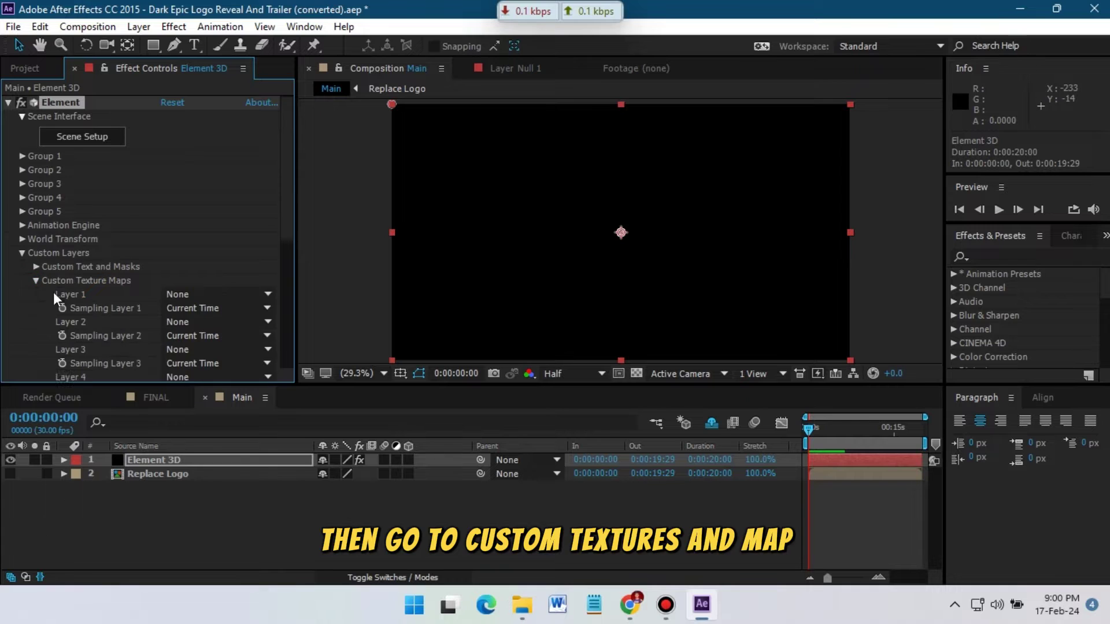
{"action": "scroll", "coordinate": [212, 293], "scroll_direction": "down", "scroll_amount": 5}
{"action": "left_click", "coordinate": [178, 116]}
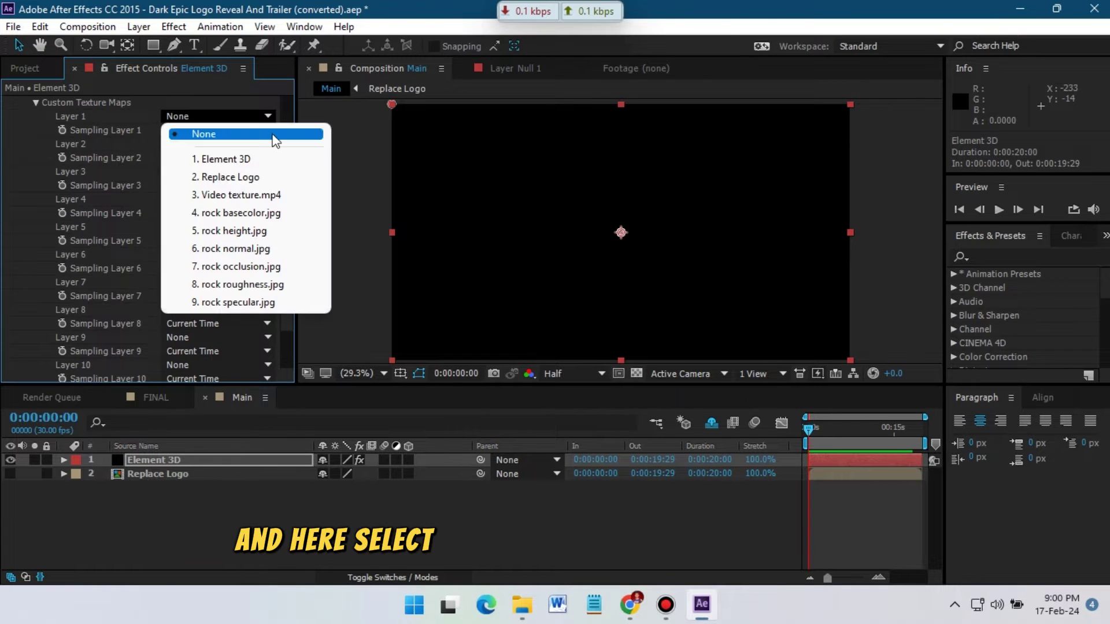
{"action": "left_click", "coordinate": [237, 212]}
{"action": "left_click", "coordinate": [184, 143]}
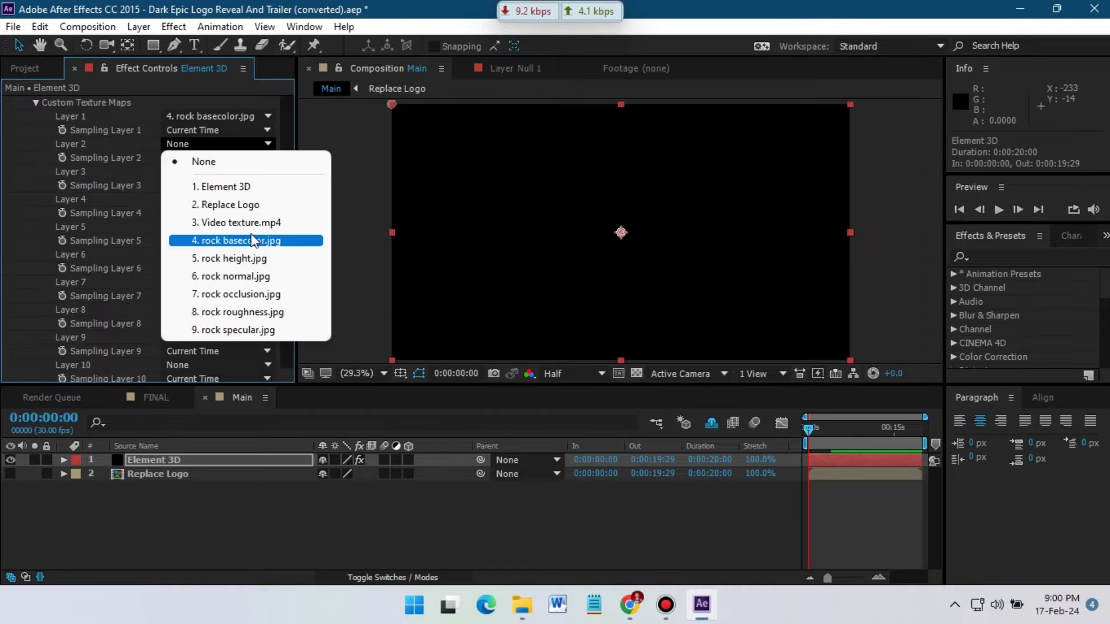
{"action": "left_click", "coordinate": [237, 260]}
{"action": "left_click", "coordinate": [182, 171]}
{"action": "left_click", "coordinate": [231, 303]}
{"action": "left_click", "coordinate": [182, 199]}
{"action": "left_click", "coordinate": [232, 349]}
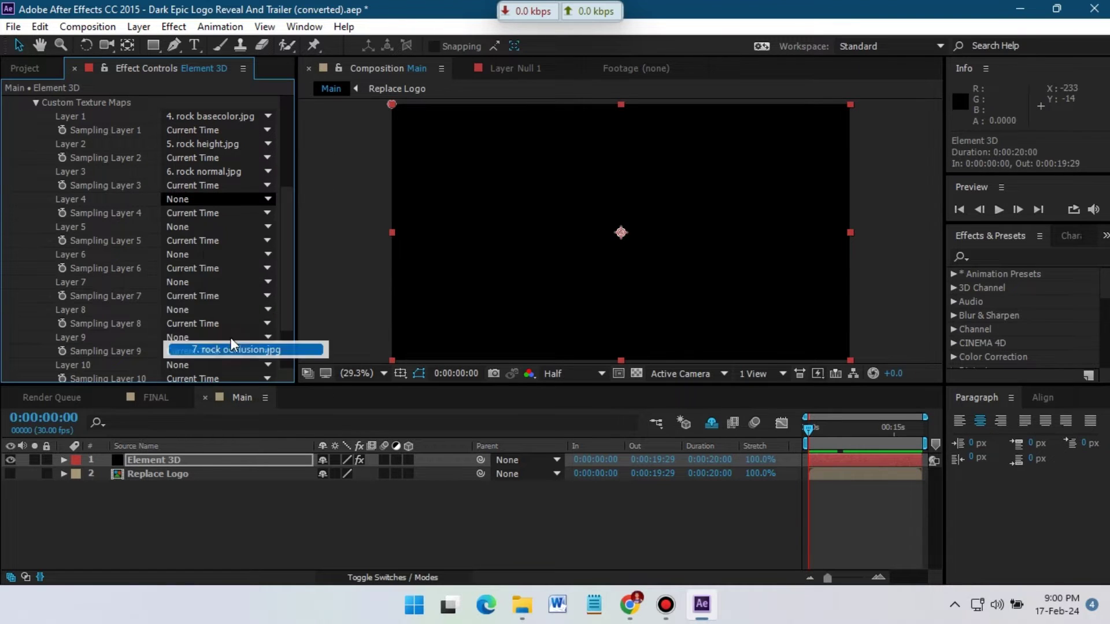
- Assign rock roughness, rock specular and Video texture.mp4 to custom texture map Layers 5, 6 and 7, in that order
{"action": "left_click", "coordinate": [182, 227]}
{"action": "left_click", "coordinate": [237, 394]}
{"action": "left_click", "coordinate": [182, 254]}
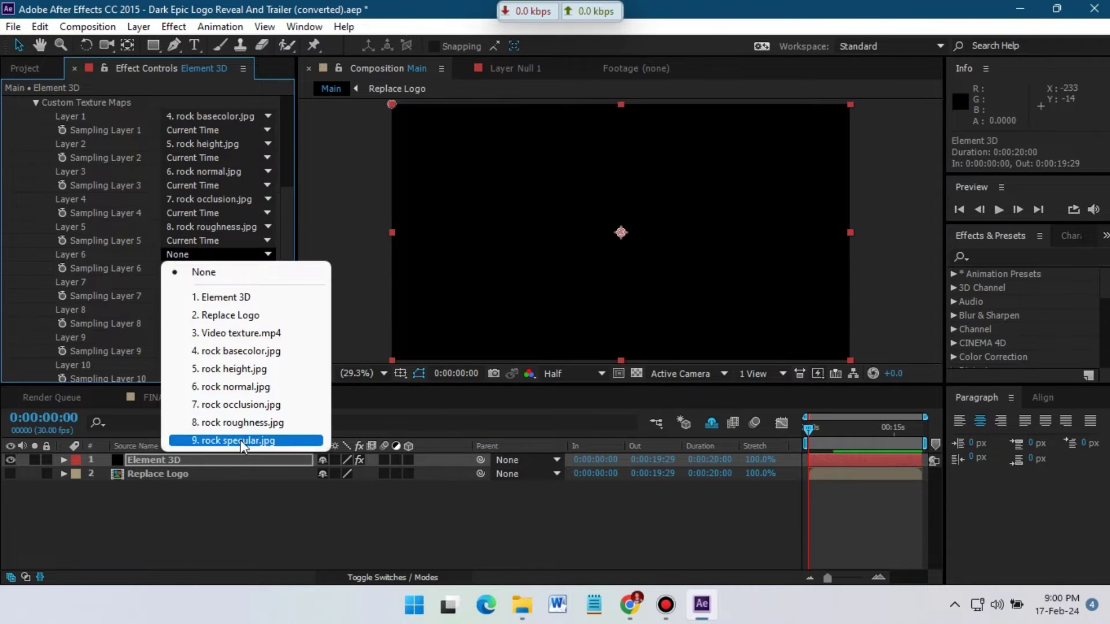
{"action": "left_click", "coordinate": [231, 440]}
{"action": "left_click", "coordinate": [182, 283]}
{"action": "left_click", "coordinate": [237, 360]}
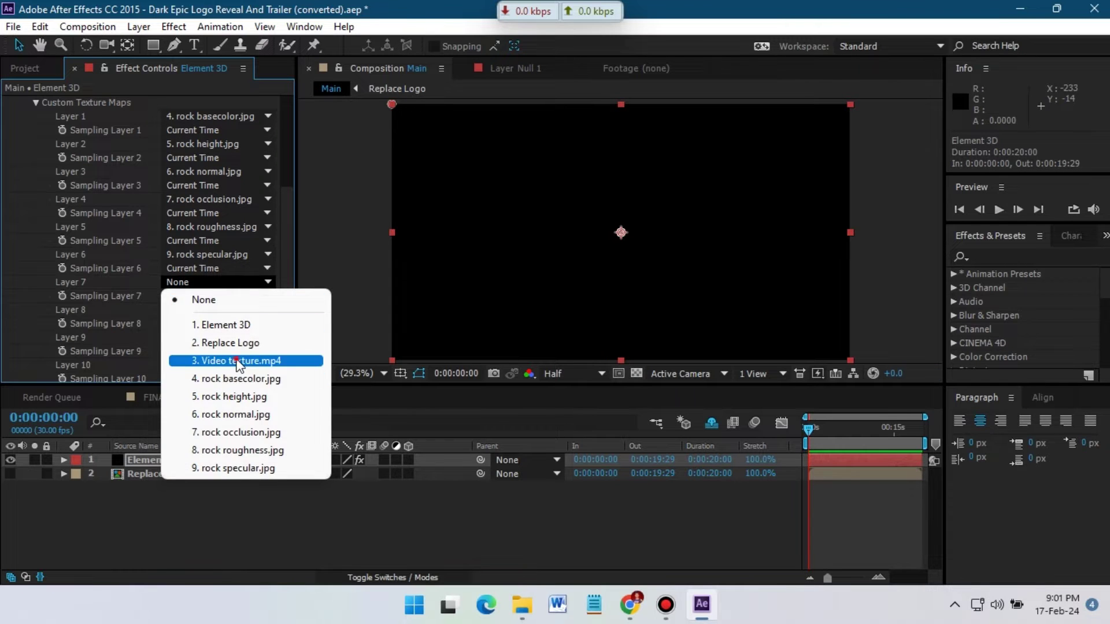
{"action": "scroll", "coordinate": [76, 292], "scroll_direction": "up", "scroll_amount": 3}
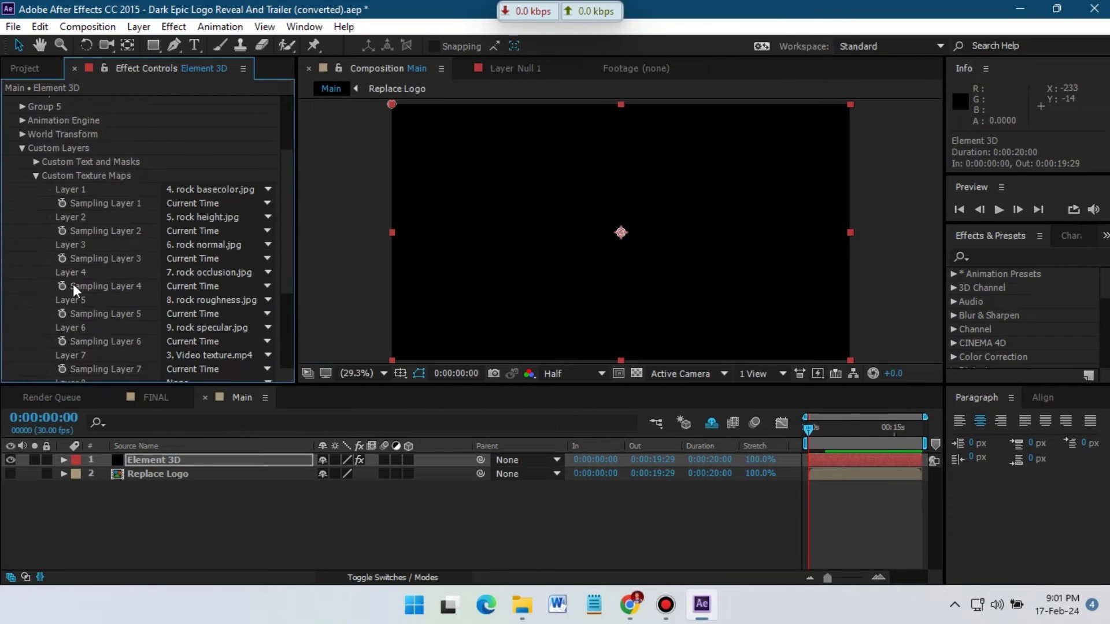
{"action": "left_click", "coordinate": [36, 176]}
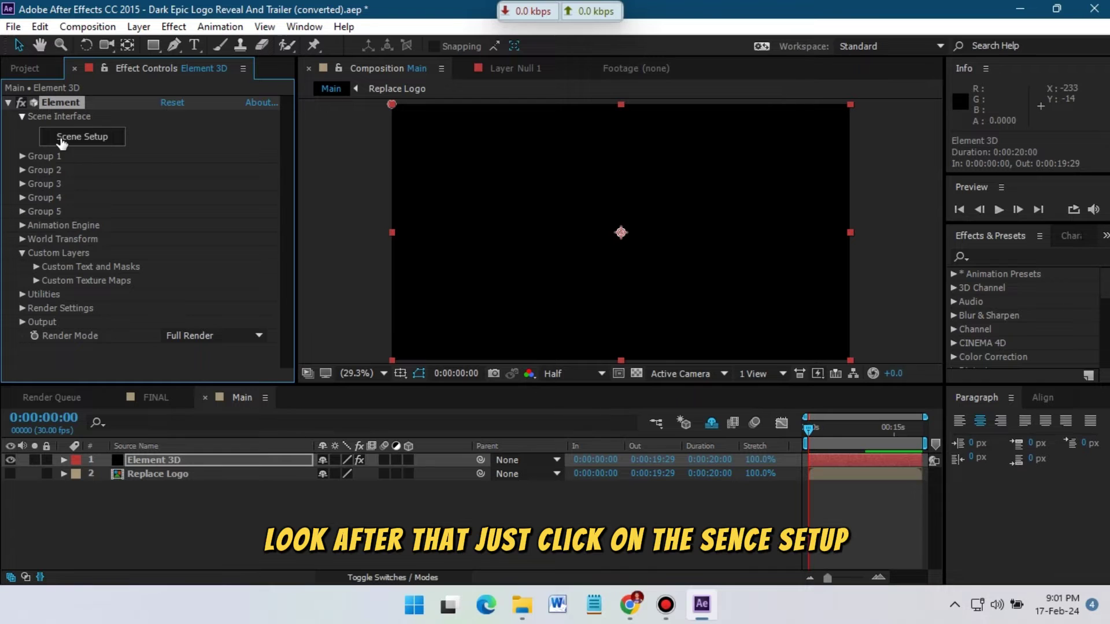
- Open Element's Scene Setup, extrude the logo path into a 3D model and hide the preview grid
{"action": "left_click", "coordinate": [81, 139]}
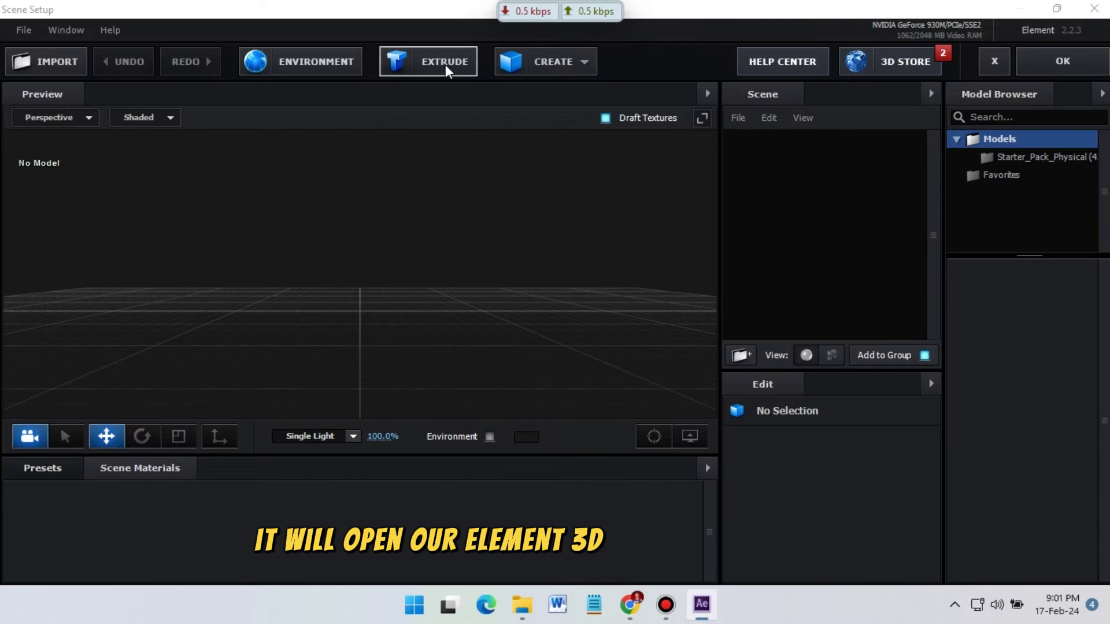
{"action": "left_click", "coordinate": [447, 68]}
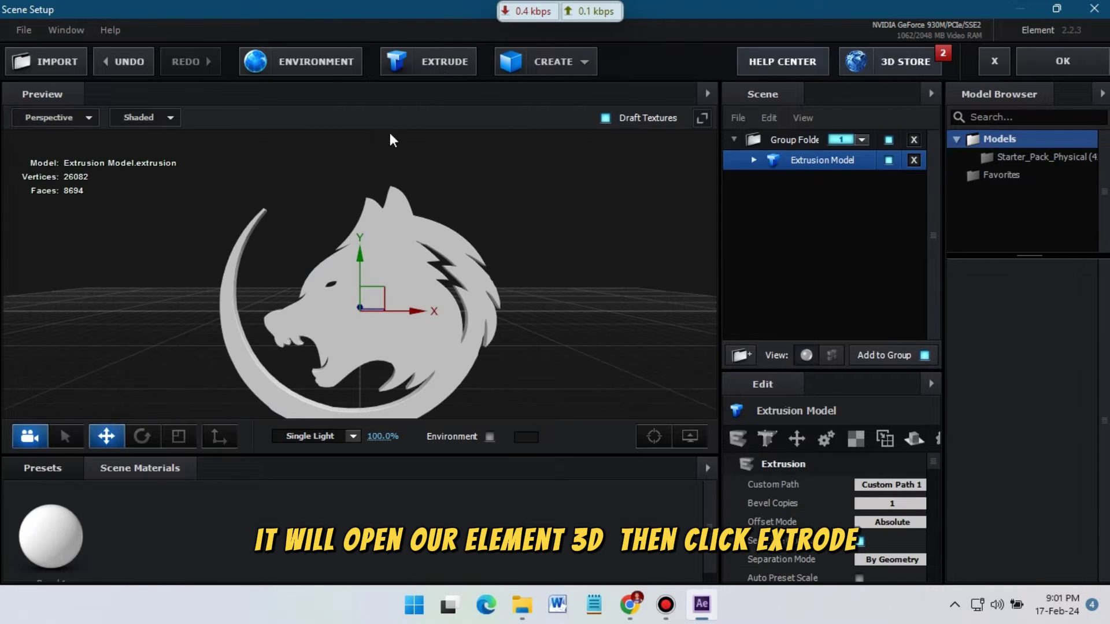
{"action": "left_click_drag", "start_coordinate": [409, 235], "coordinate": [484, 250]}
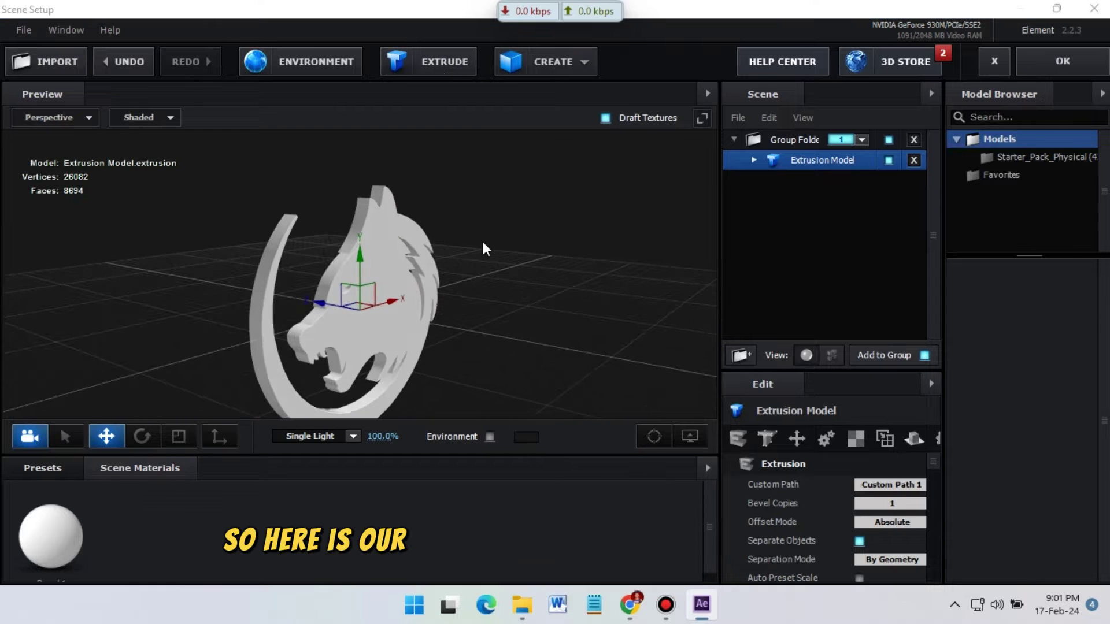
{"action": "left_click", "coordinate": [689, 436]}
{"action": "left_click", "coordinate": [608, 384]}
{"action": "left_click", "coordinate": [559, 246]}
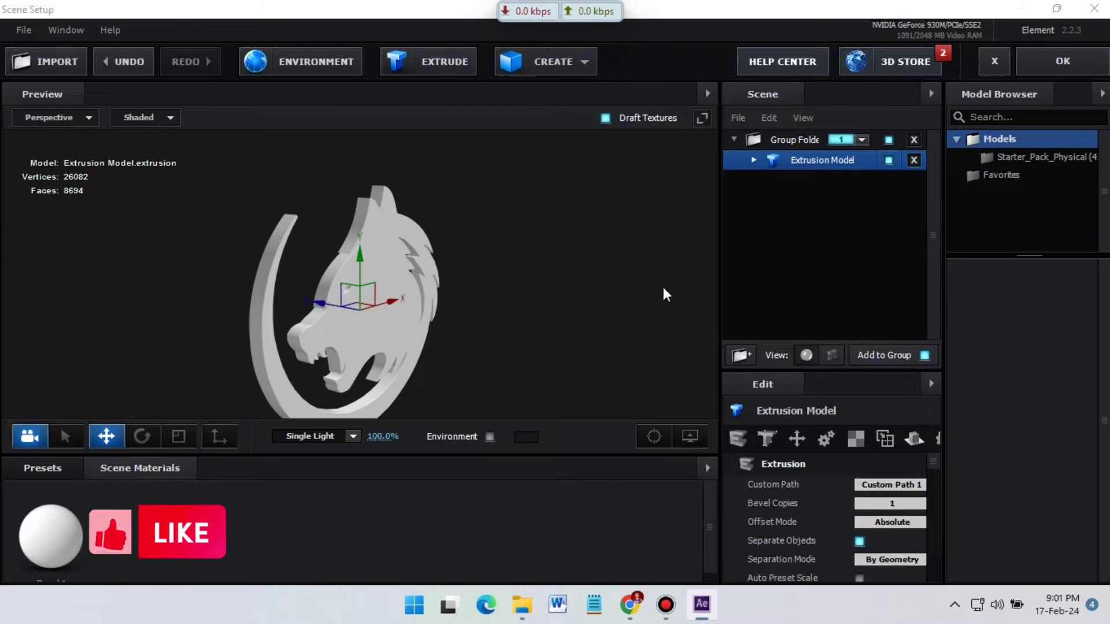
- Set the Extrude value of the extrusion model's Bevel 1 to 2.5
{"action": "left_click", "coordinate": [753, 160]}
{"action": "left_click", "coordinate": [803, 180]}
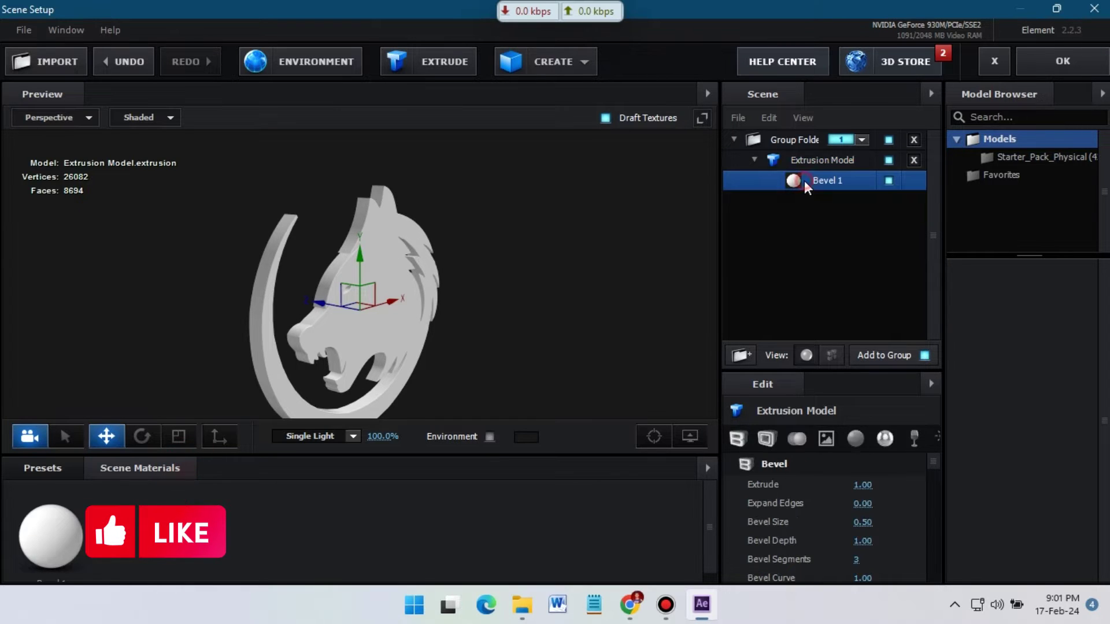
{"action": "left_click", "coordinate": [860, 491]}
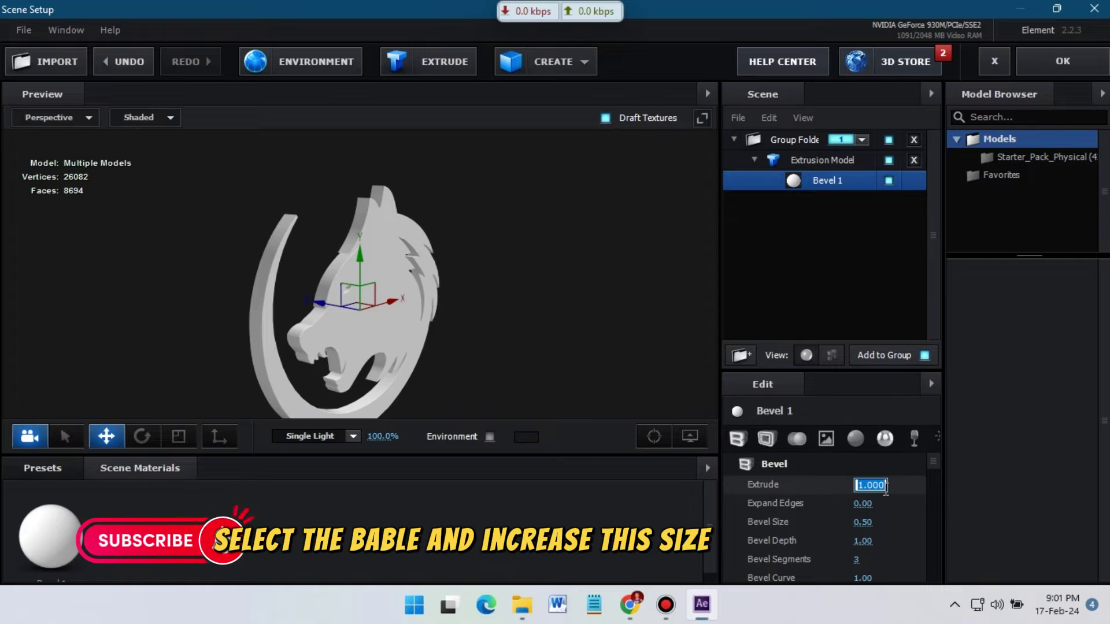
{"action": "type", "text": "2.5"}
{"action": "key", "text": "Return"}
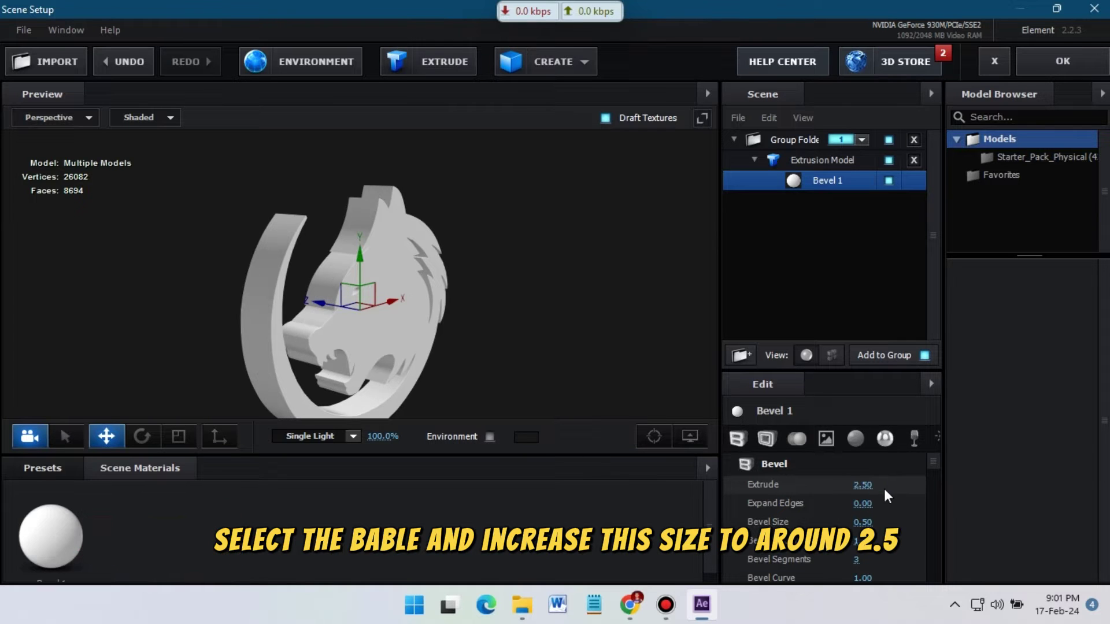
- Load Custom Layer 7, the video texture, into the Illumination texture channel of Bevel 1
{"action": "left_click", "coordinate": [825, 439]}
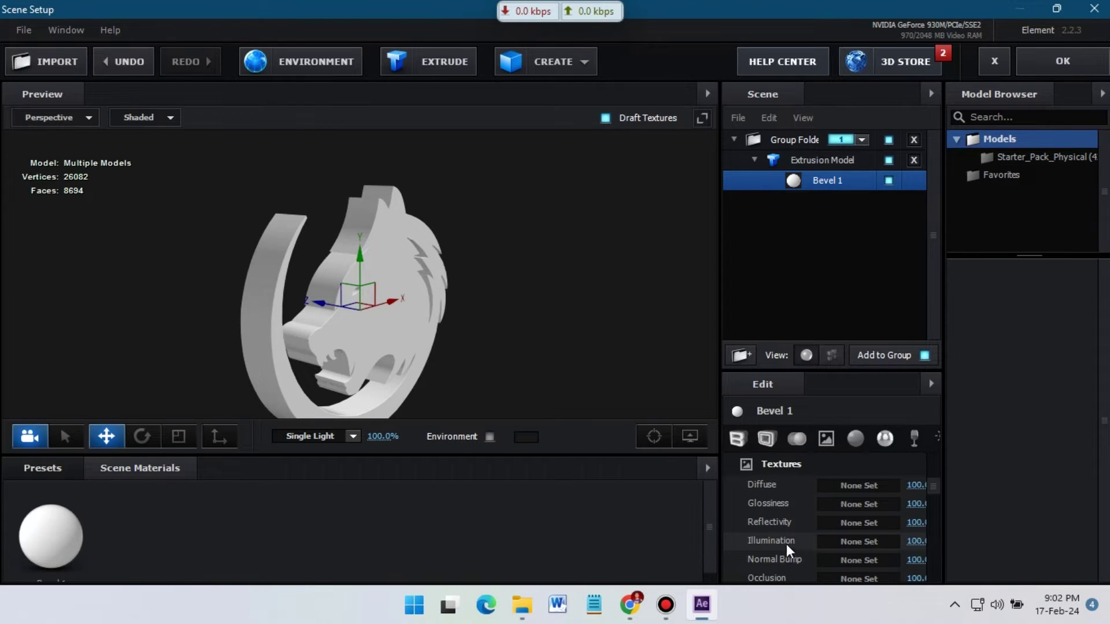
{"action": "left_click", "coordinate": [856, 542]}
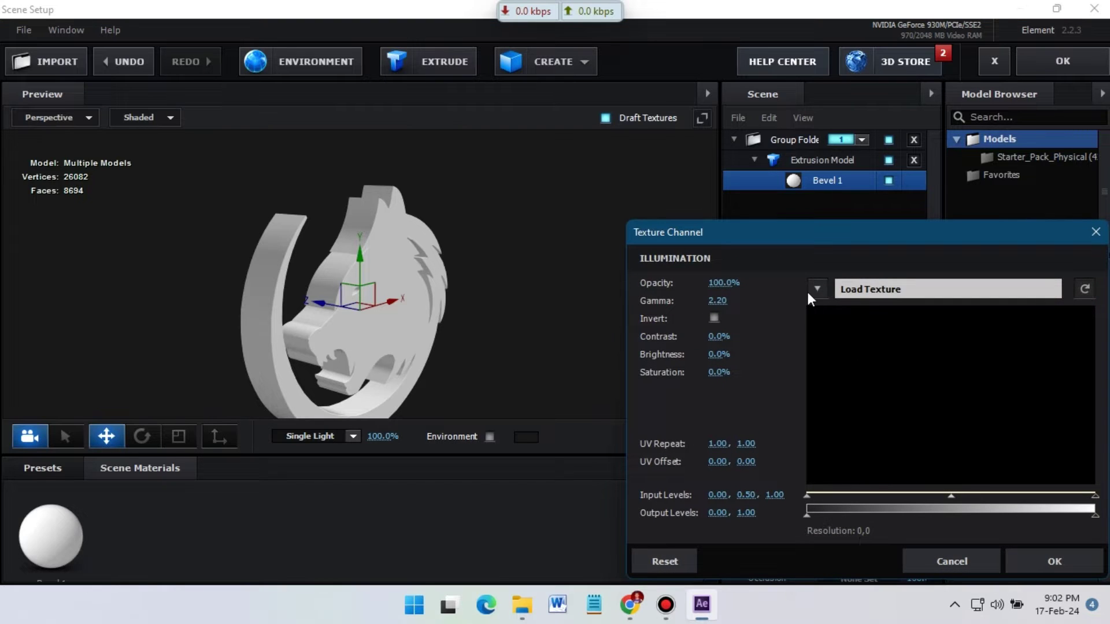
{"action": "left_click", "coordinate": [817, 289]}
{"action": "left_click", "coordinate": [958, 423]}
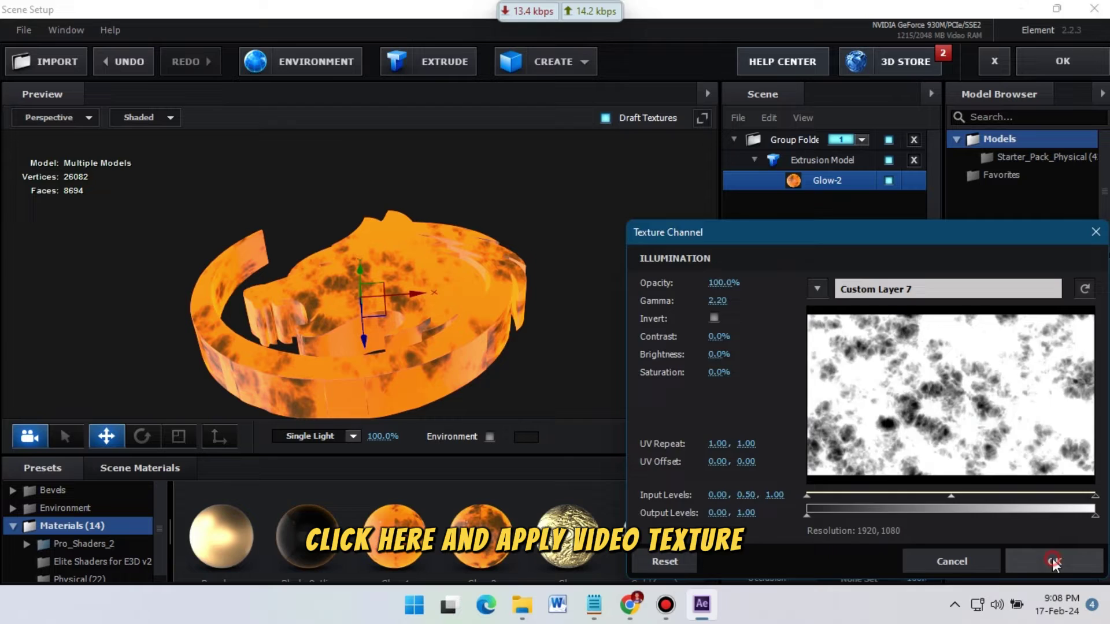
{"action": "left_click", "coordinate": [1051, 559]}
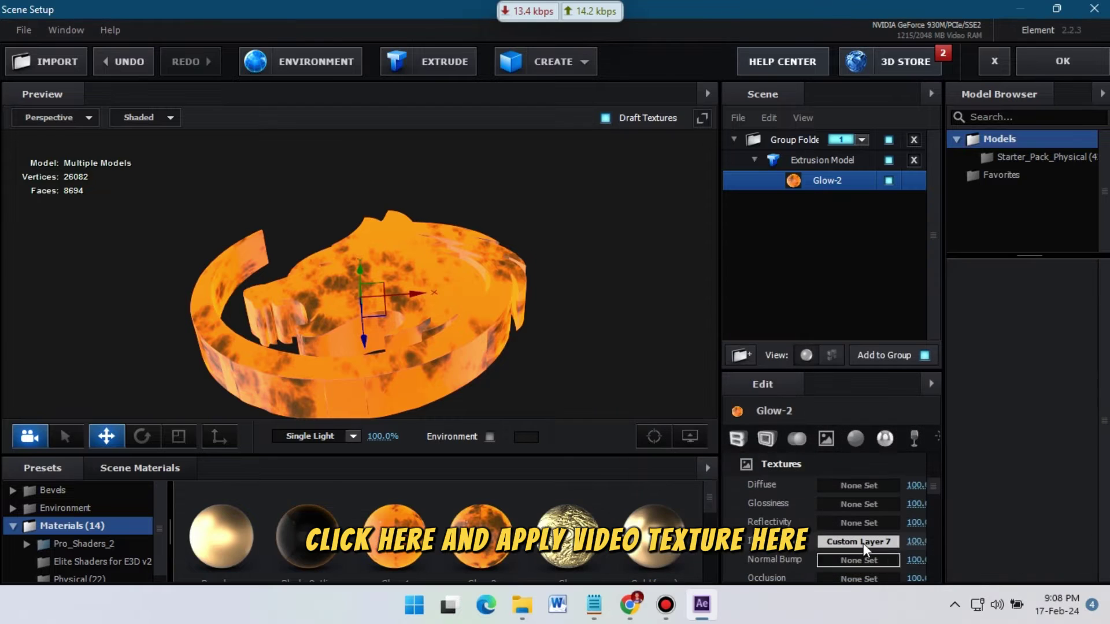
- Show the scene materials, collapse the orange Glow-2 model and extrude the logo path again as a second model
{"action": "left_click_drag", "start_coordinate": [513, 250], "coordinate": [502, 281]}
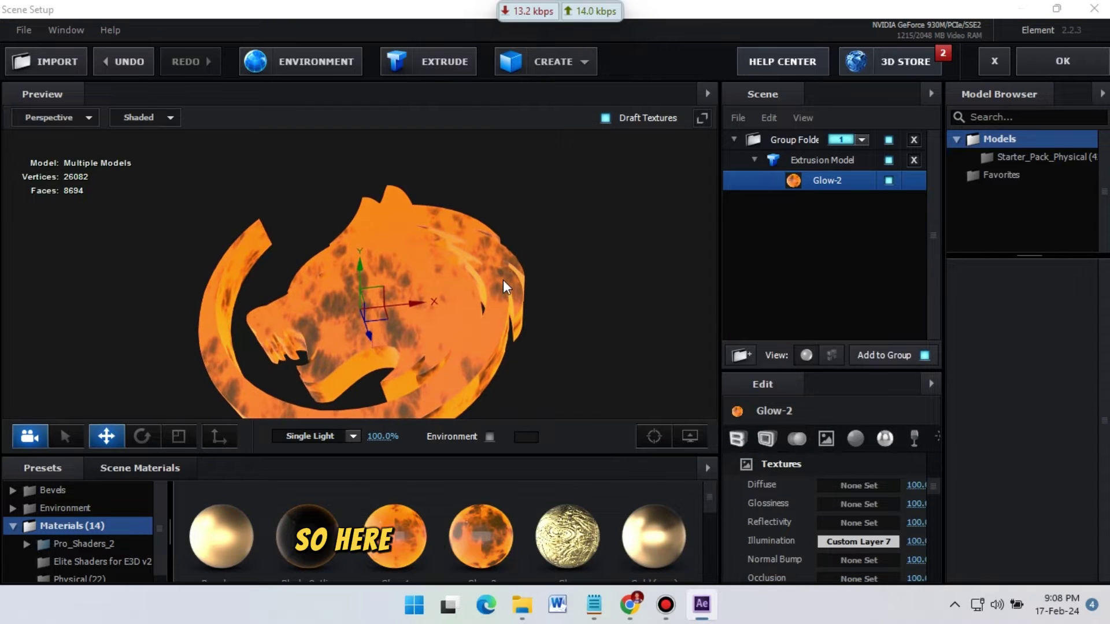
{"action": "left_click", "coordinate": [152, 469]}
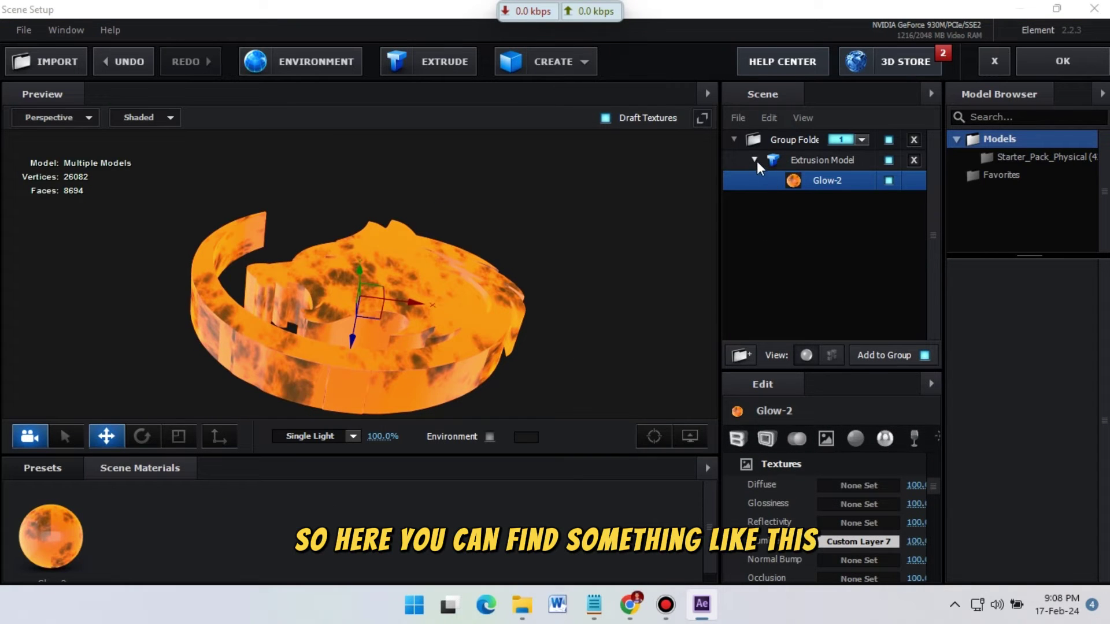
{"action": "left_click", "coordinate": [755, 160]}
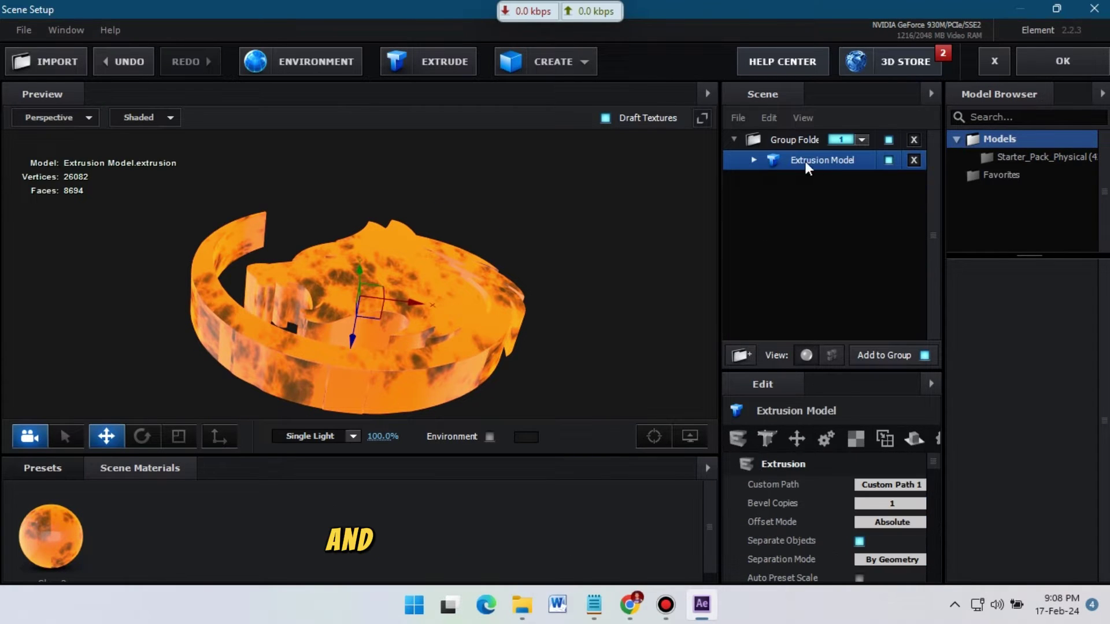
{"action": "mouse_move", "coordinate": [509, 254]}
{"action": "left_mouse_down"}
{"action": "mouse_move", "coordinate": [508, 266]}
{"action": "mouse_move", "coordinate": [525, 268]}
{"action": "left_mouse_up"}
{"action": "left_click", "coordinate": [449, 63]}
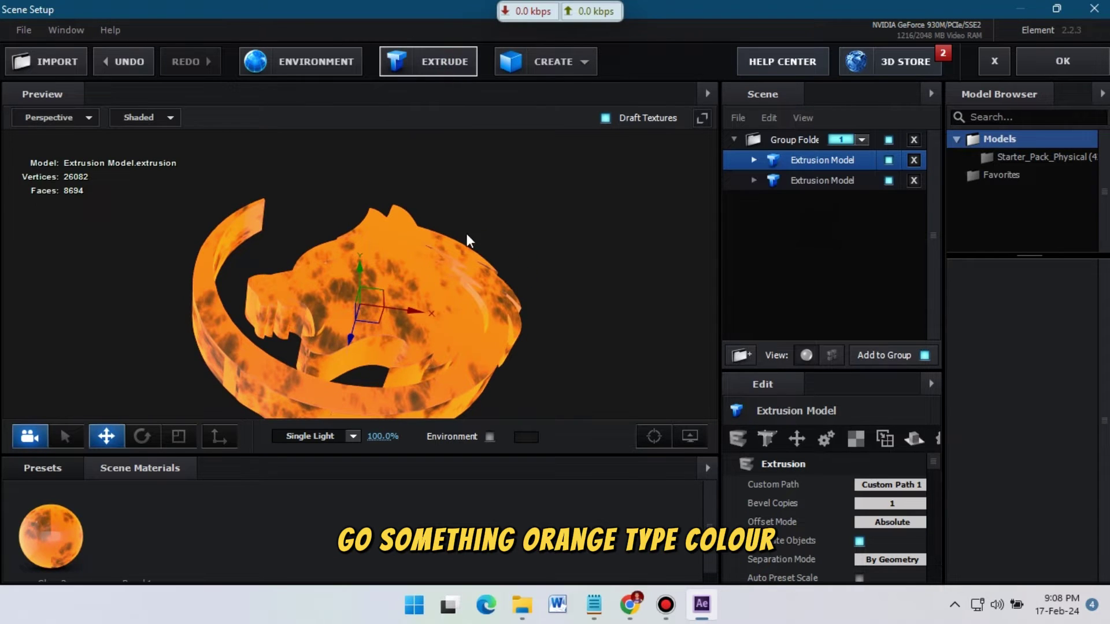
- Set Expand Edges to 0.12 on the second extrusion model's Bevel 1
{"action": "left_click_drag", "start_coordinate": [469, 244], "coordinate": [467, 231]}
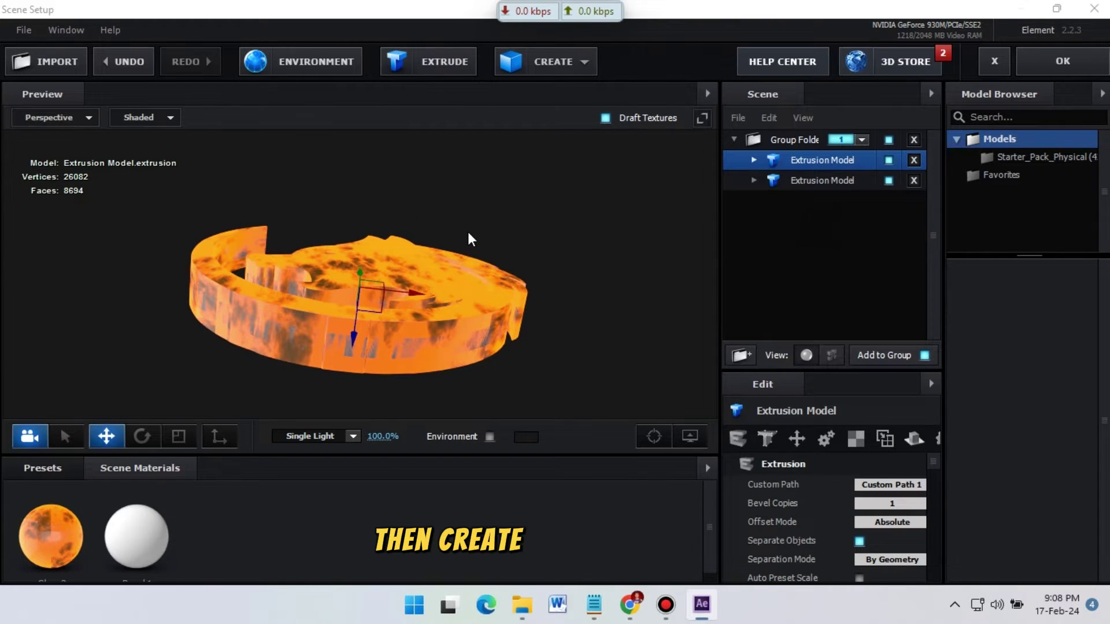
{"action": "left_click", "coordinate": [754, 161]}
{"action": "left_click", "coordinate": [823, 184]}
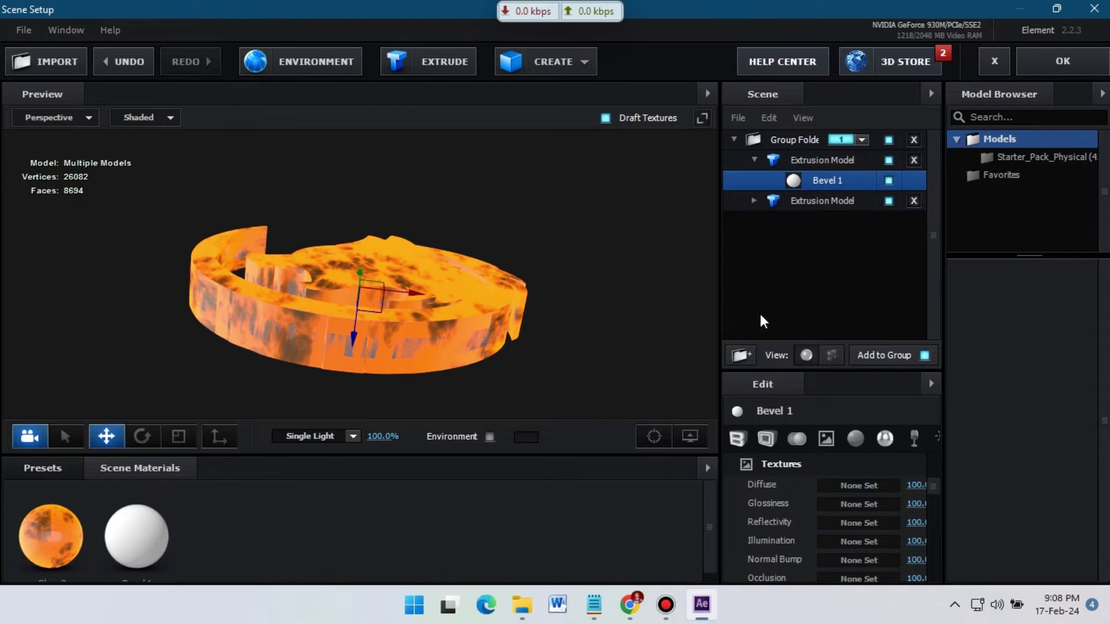
{"action": "left_click", "coordinate": [737, 438]}
{"action": "left_click_drag", "start_coordinate": [861, 503], "coordinate": [879, 503]}
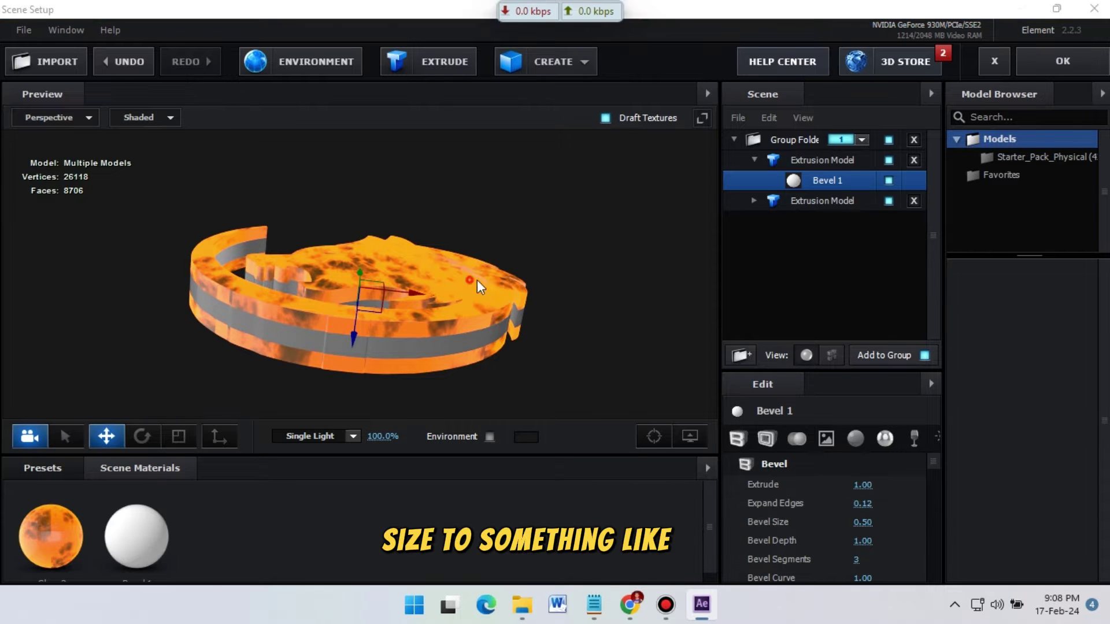
- Reduce the second model's Extrude to 0.65 and shift it along the Z axis to one face of the orange logo
{"action": "left_click_drag", "start_coordinate": [478, 285], "coordinate": [427, 347]}
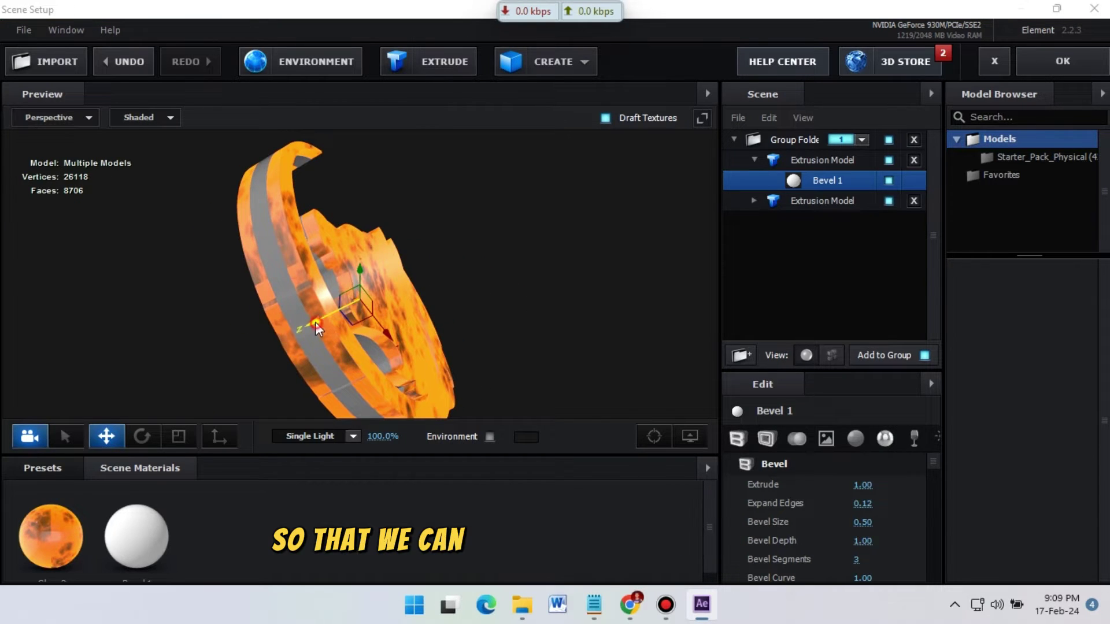
{"action": "left_click_drag", "start_coordinate": [862, 484], "coordinate": [803, 484]}
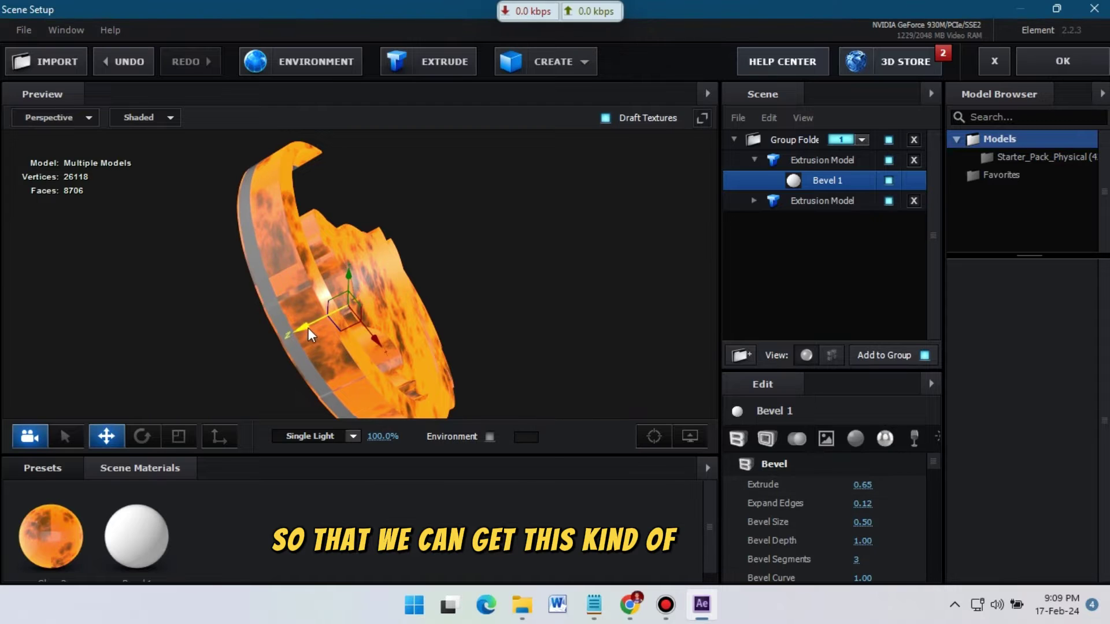
{"action": "left_click_drag", "start_coordinate": [309, 334], "coordinate": [484, 327]}
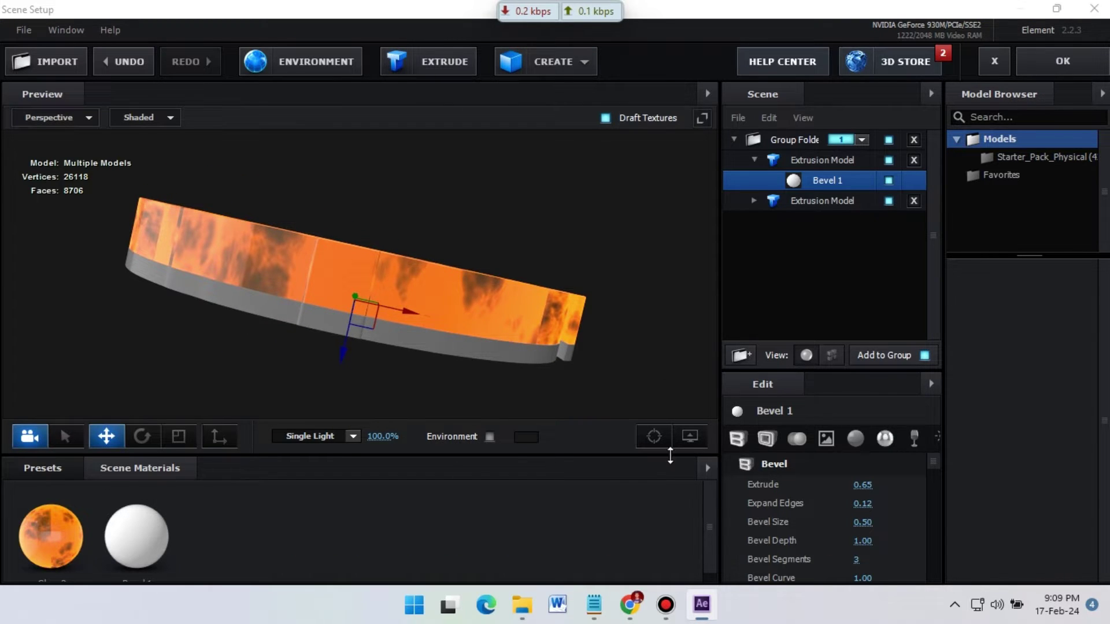
- Load Custom Layer 6, the rock specular map, into the Diffuse texture channel of the second model's Bevel 1
{"action": "left_click", "coordinate": [826, 440]}
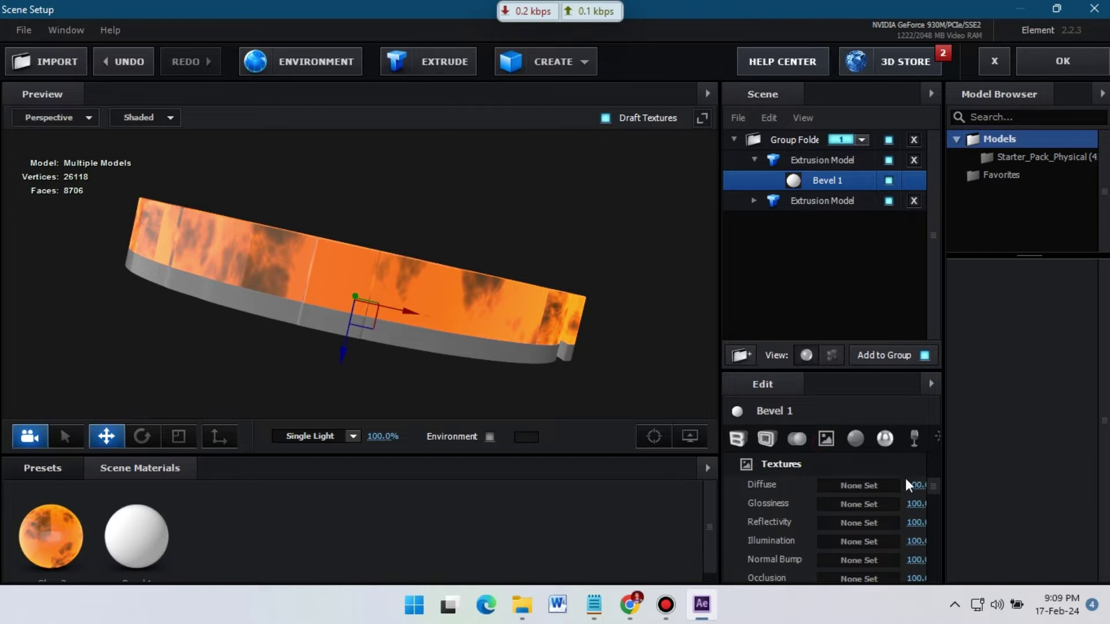
{"action": "left_click", "coordinate": [866, 504]}
{"action": "left_click", "coordinate": [817, 289]}
{"action": "left_click", "coordinate": [925, 404]}
{"action": "left_click", "coordinate": [1053, 562]}
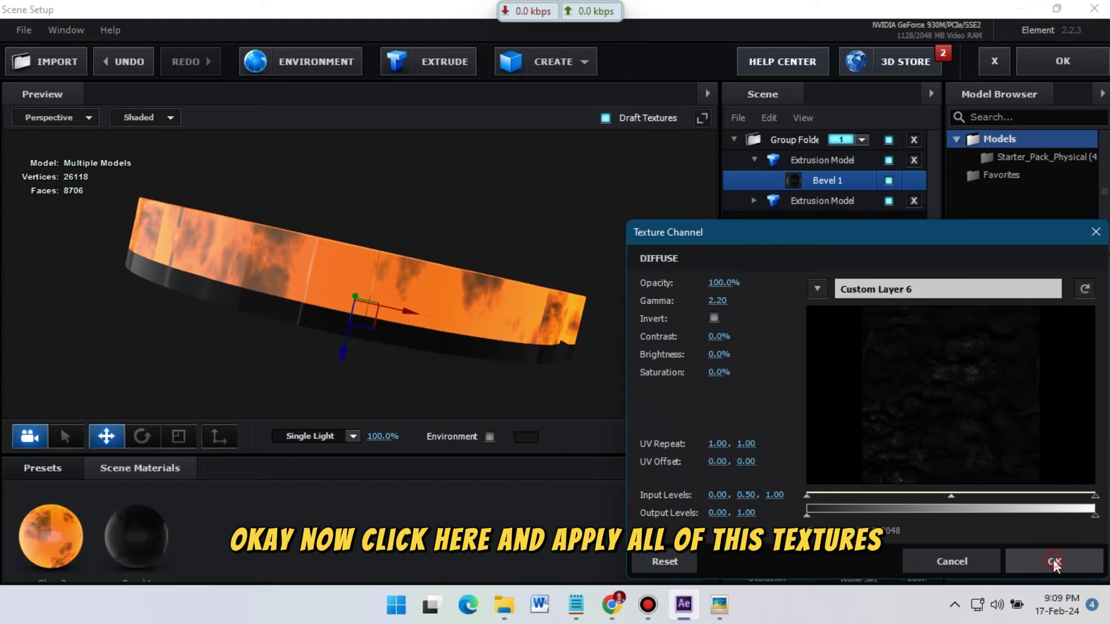
- Load a rock map into the Glossiness channel and Custom Layer 1, the rock base color, into Reflectivity
{"action": "left_click", "coordinate": [859, 503]}
{"action": "left_click", "coordinate": [817, 289]}
{"action": "left_click", "coordinate": [902, 333]}
{"action": "left_click", "coordinate": [1043, 565]}
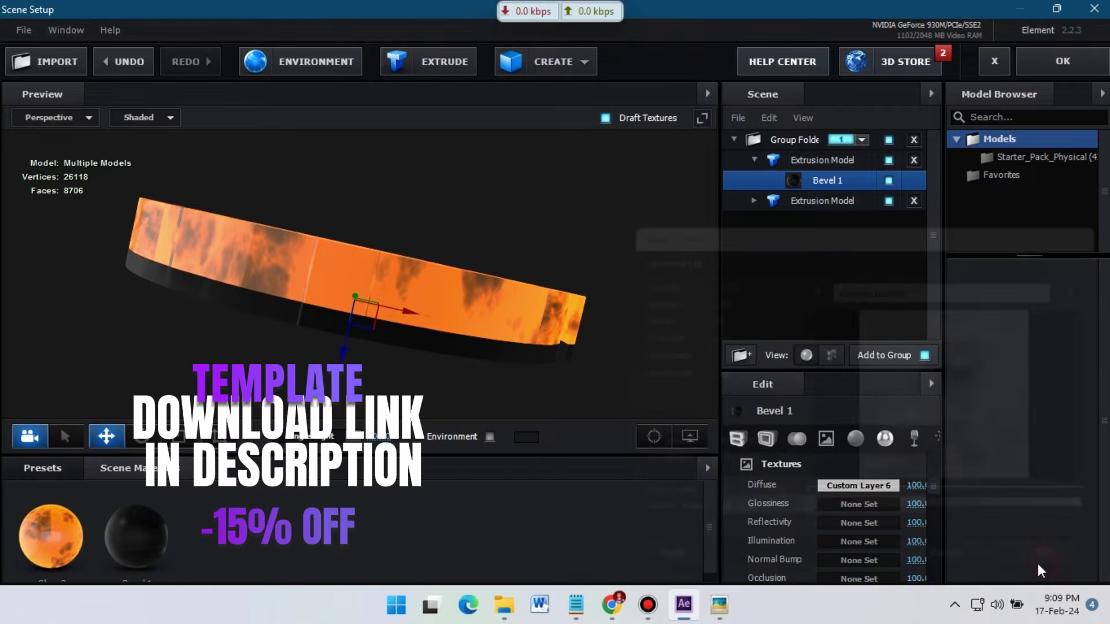
{"action": "left_click", "coordinate": [859, 522]}
{"action": "left_click", "coordinate": [924, 288]}
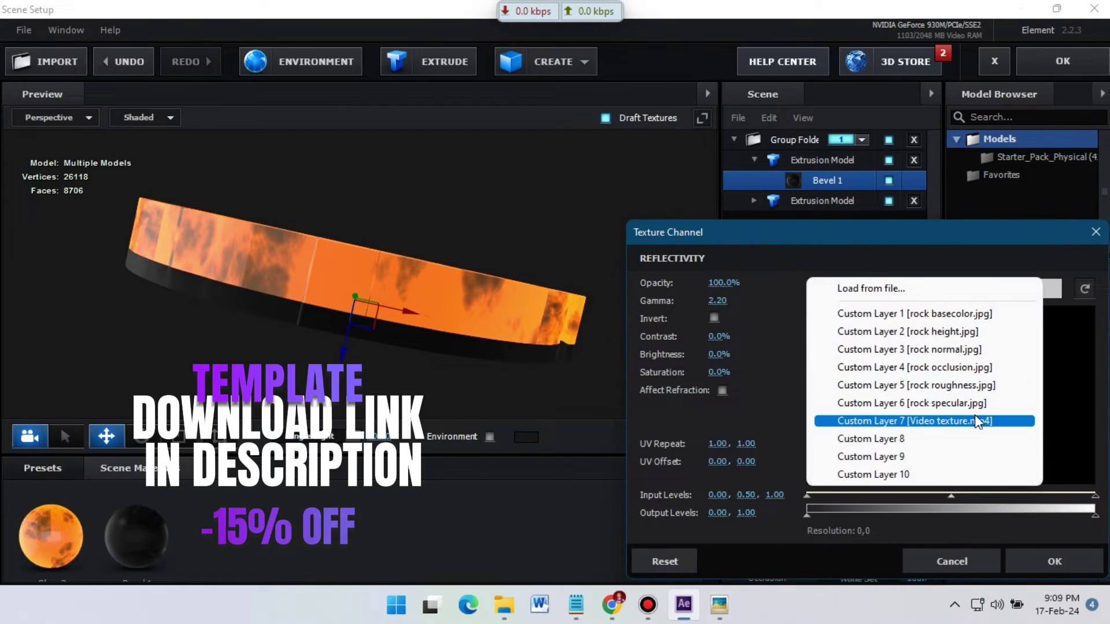
{"action": "left_click", "coordinate": [970, 330]}
{"action": "left_click", "coordinate": [1052, 560]}
- Load Custom Layer 3, the rock normal map, into Normal Bump and Custom Layer 1 into Occlusion
{"action": "left_click", "coordinate": [873, 508]}
{"action": "left_click", "coordinate": [924, 289]}
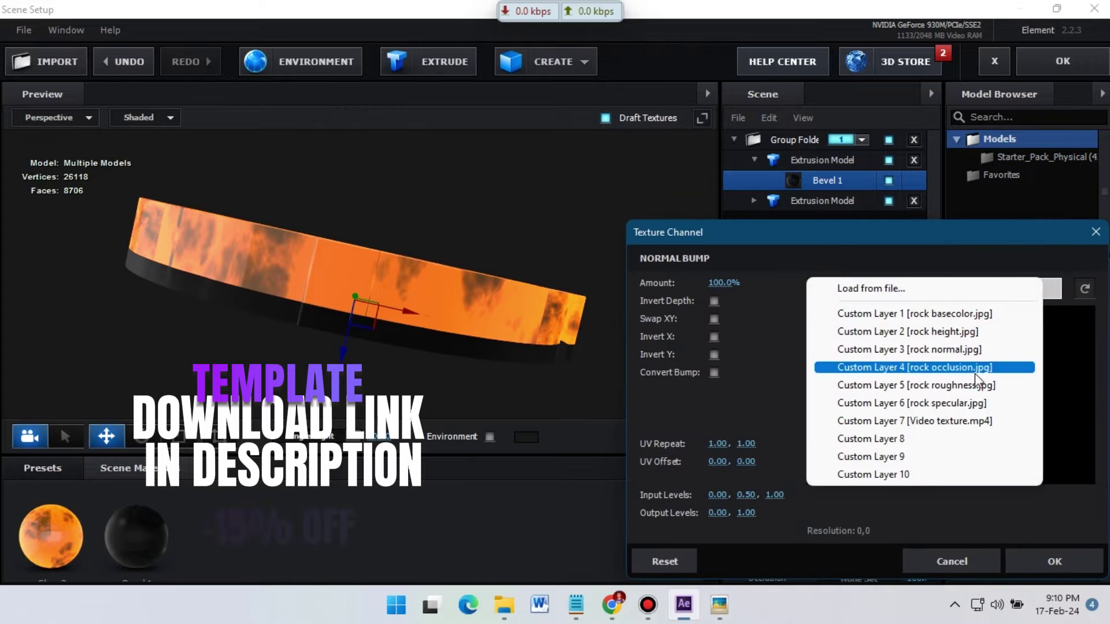
{"action": "left_click", "coordinate": [943, 349]}
{"action": "left_click", "coordinate": [1053, 561]}
{"action": "scroll", "coordinate": [864, 543], "scroll_direction": "down", "scroll_amount": 2}
{"action": "left_click", "coordinate": [861, 528]}
{"action": "left_click", "coordinate": [925, 288]}
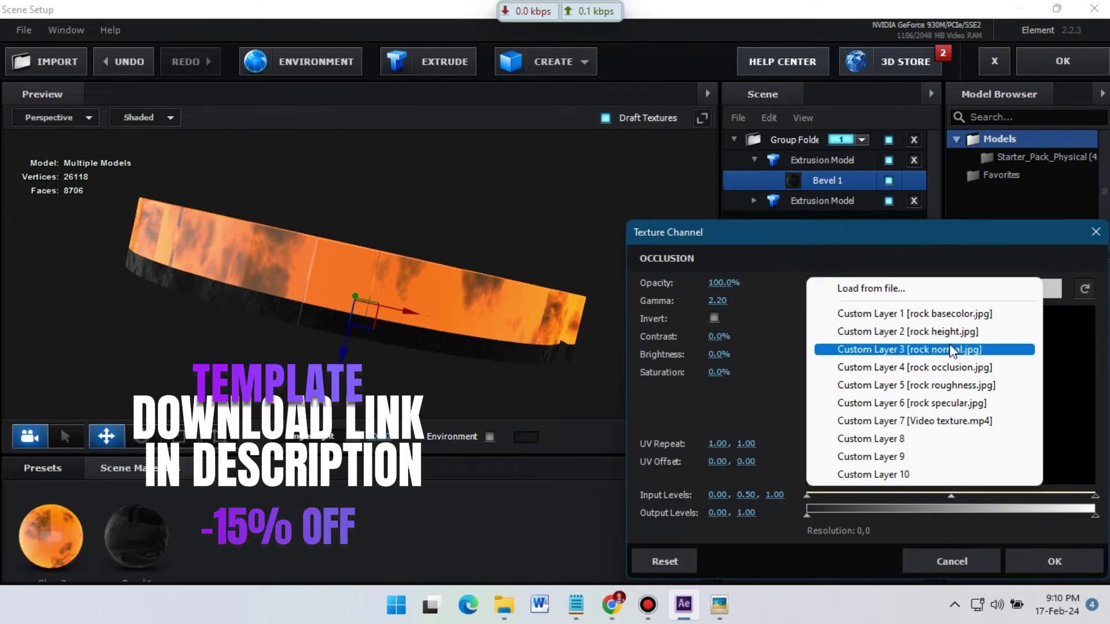
{"action": "left_click", "coordinate": [947, 367]}
{"action": "left_click", "coordinate": [1040, 560]}
- Raise Expand Edges to 0.47 on the rock-textured model's Bevel 1
{"action": "left_click_drag", "start_coordinate": [520, 277], "coordinate": [501, 296]}
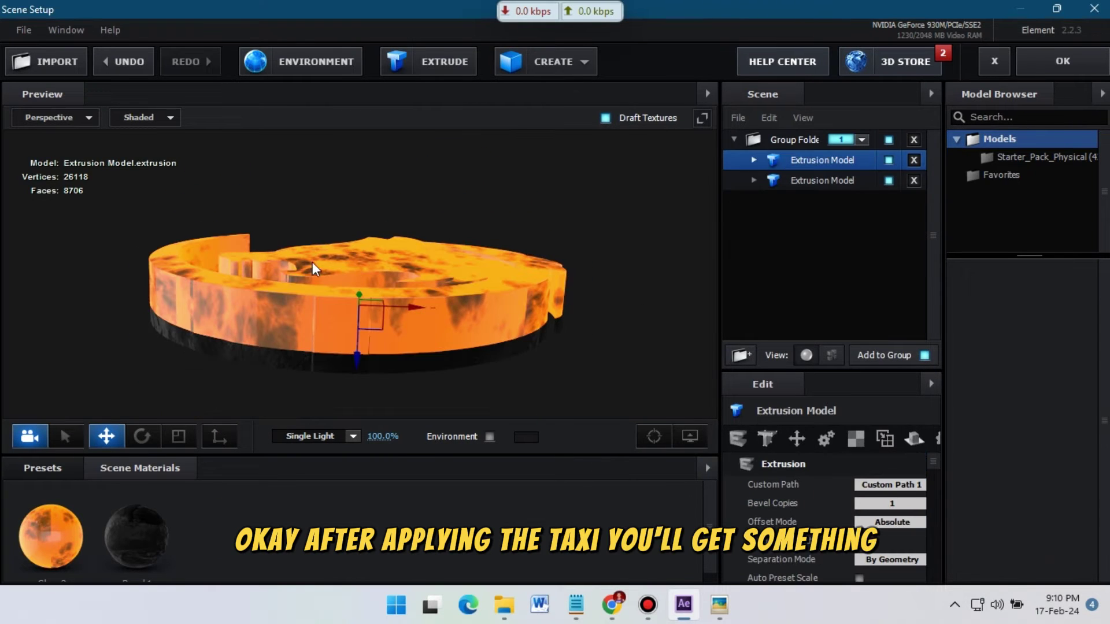
{"action": "left_click", "coordinate": [752, 160]}
{"action": "left_click", "coordinate": [821, 182]}
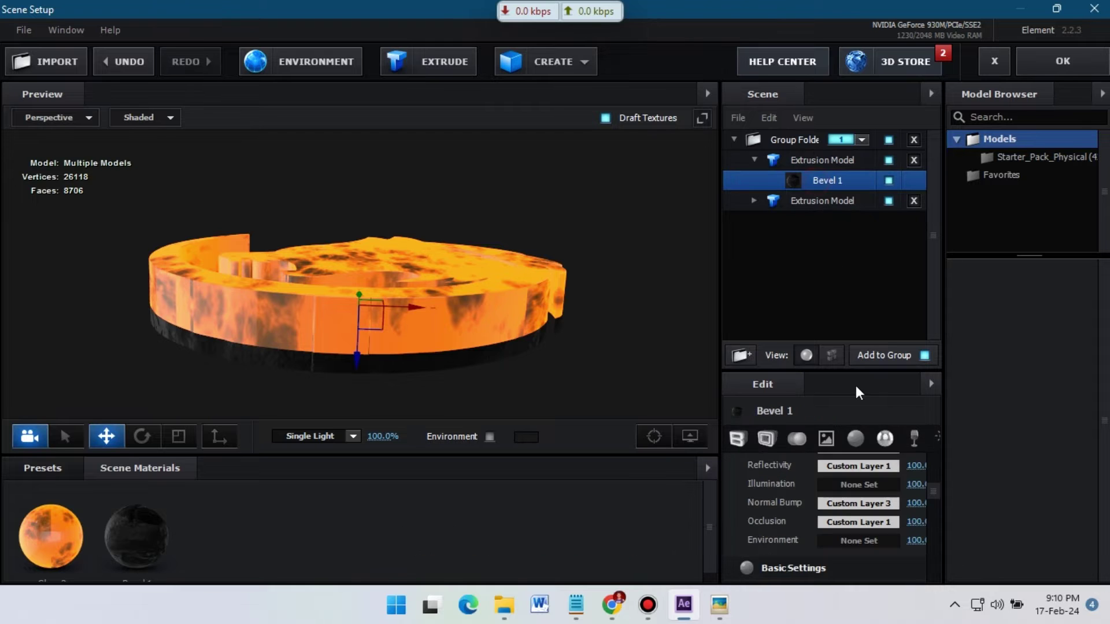
{"action": "left_click", "coordinate": [739, 440]}
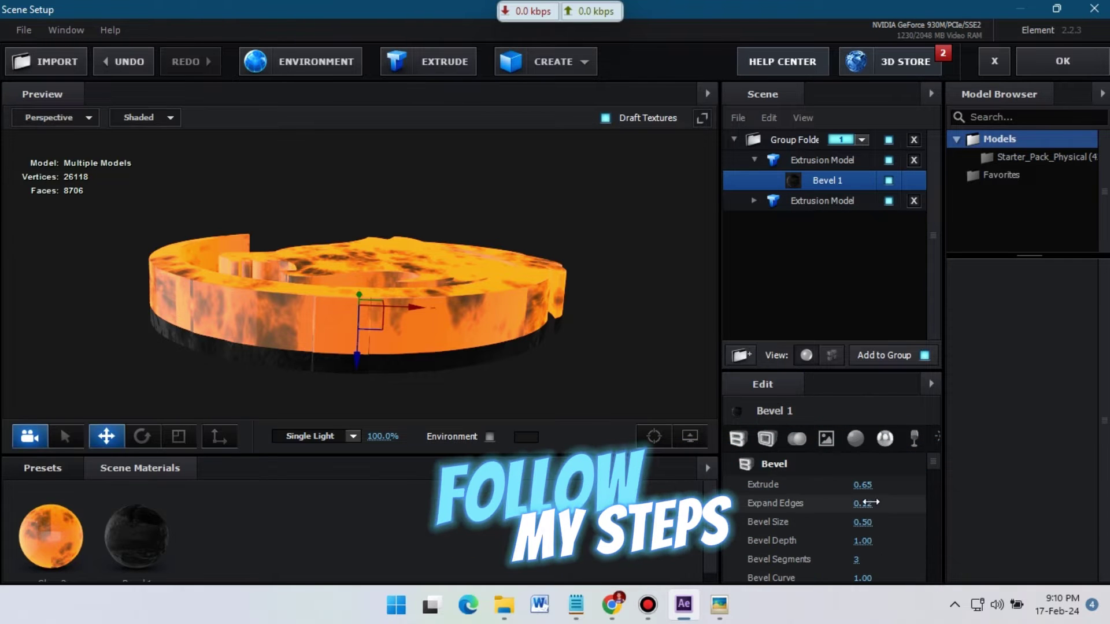
{"action": "left_click_drag", "start_coordinate": [866, 502], "coordinate": [875, 503]}
{"action": "left_click_drag", "start_coordinate": [601, 392], "coordinate": [547, 366]}
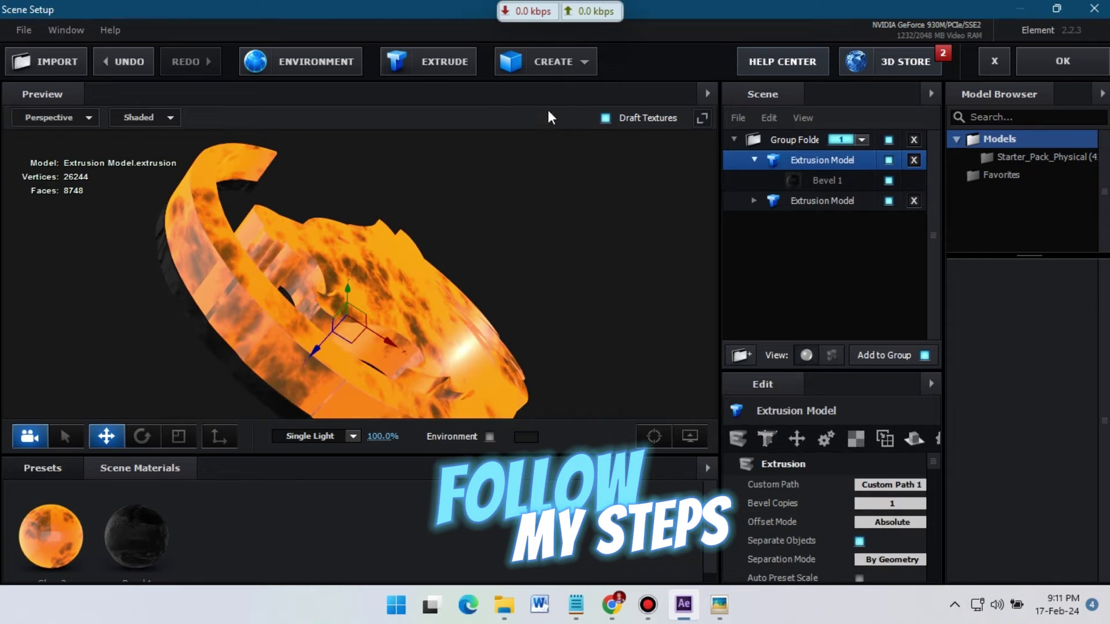
- Extrude the logo path again as a third model and set its Bevel 1 Extrude to 0.6
{"action": "left_click", "coordinate": [445, 68]}
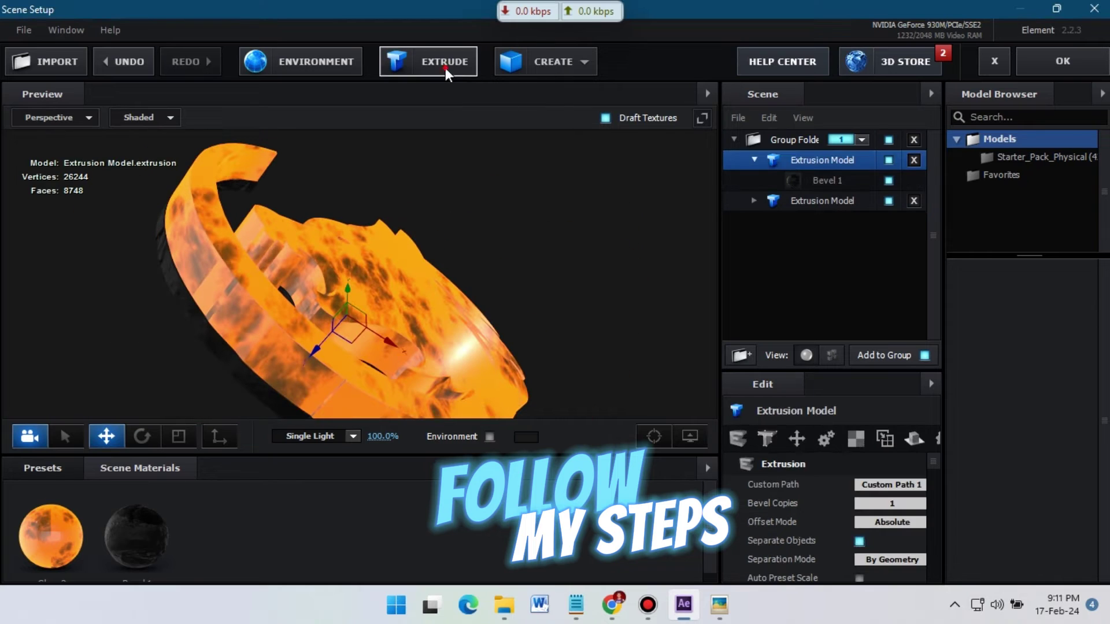
{"action": "left_click", "coordinate": [445, 68]}
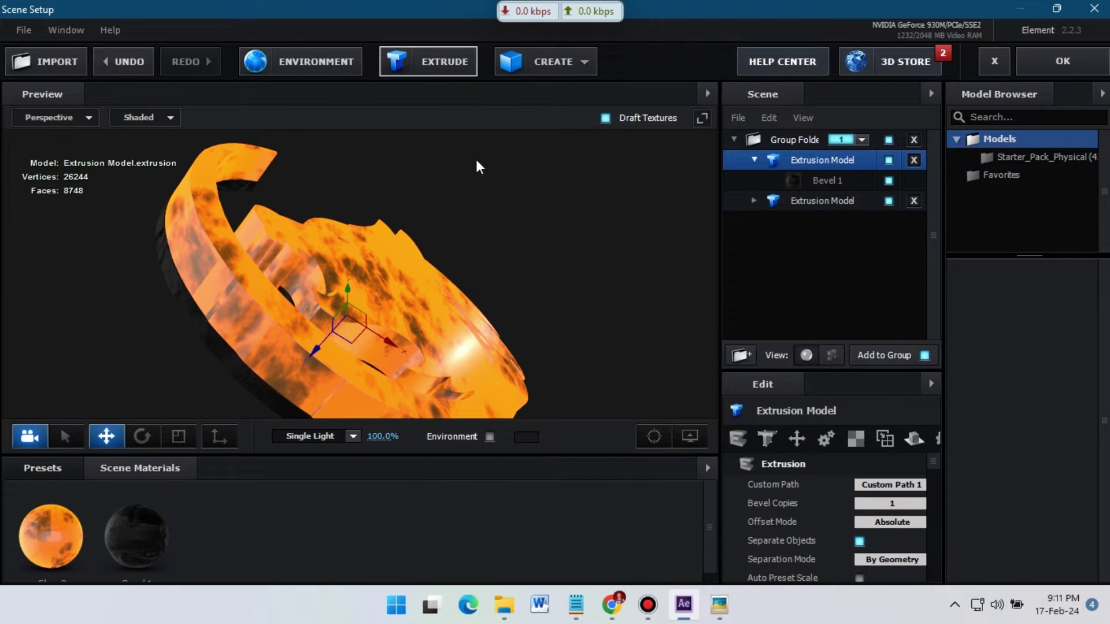
{"action": "left_click", "coordinate": [812, 177]}
{"action": "left_click", "coordinate": [864, 485]}
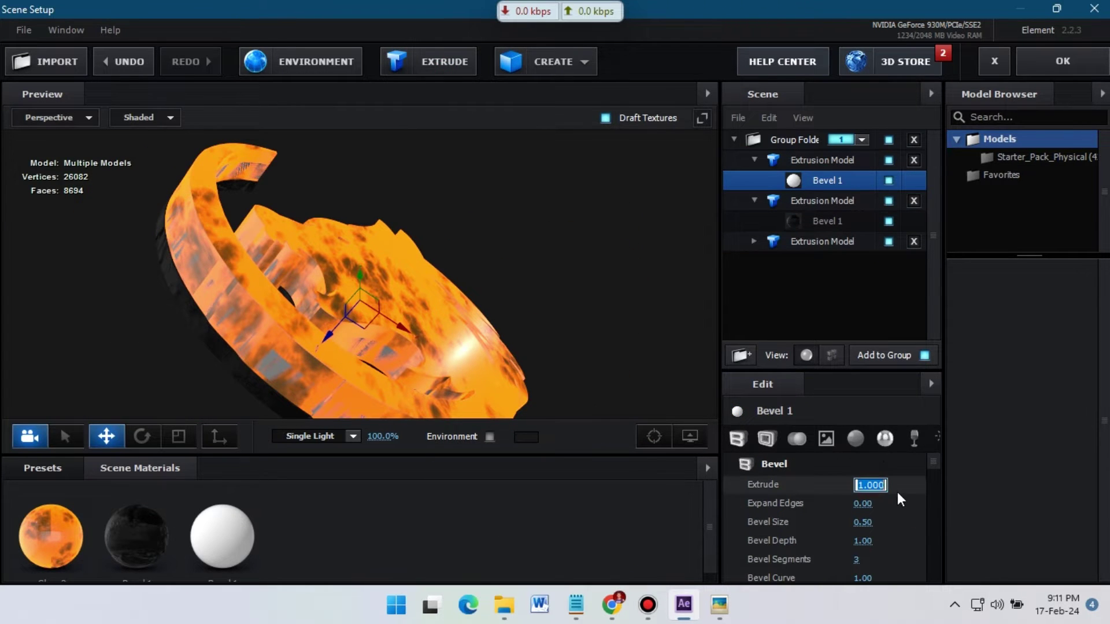
{"action": "type", "text": "0.6"}
{"action": "key", "text": "Return"}
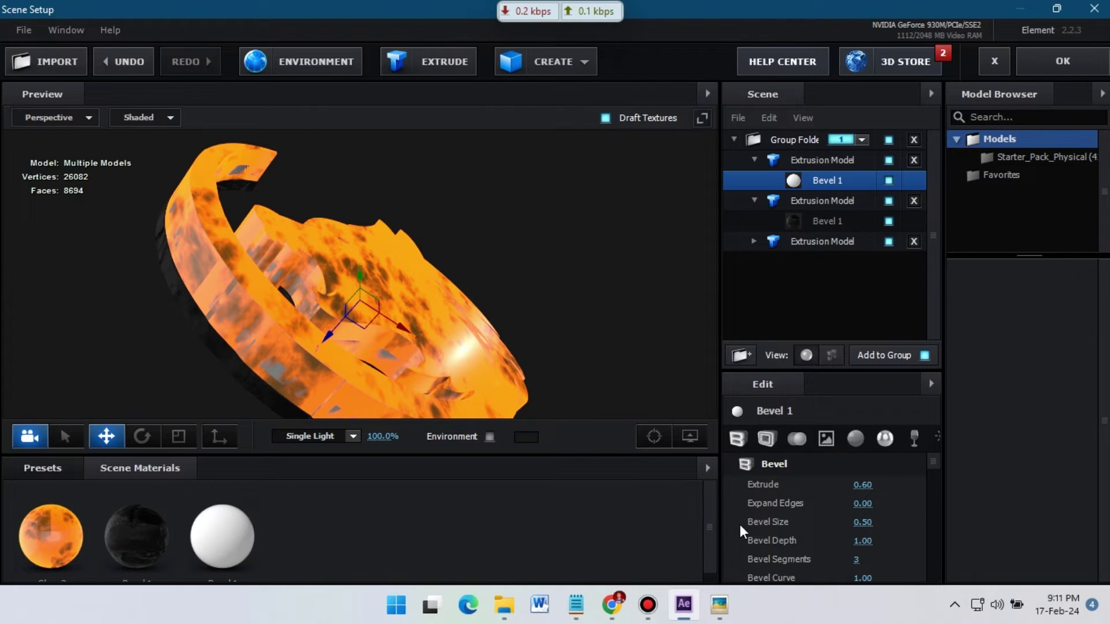
- Set Expand Edges to 0.5 on the third model's Bevel 1
{"action": "left_click_drag", "start_coordinate": [866, 504], "coordinate": [895, 500]}
{"action": "left_click", "coordinate": [862, 503]}
{"action": "type", "text": "0.5"}
{"action": "key", "text": "Return"}
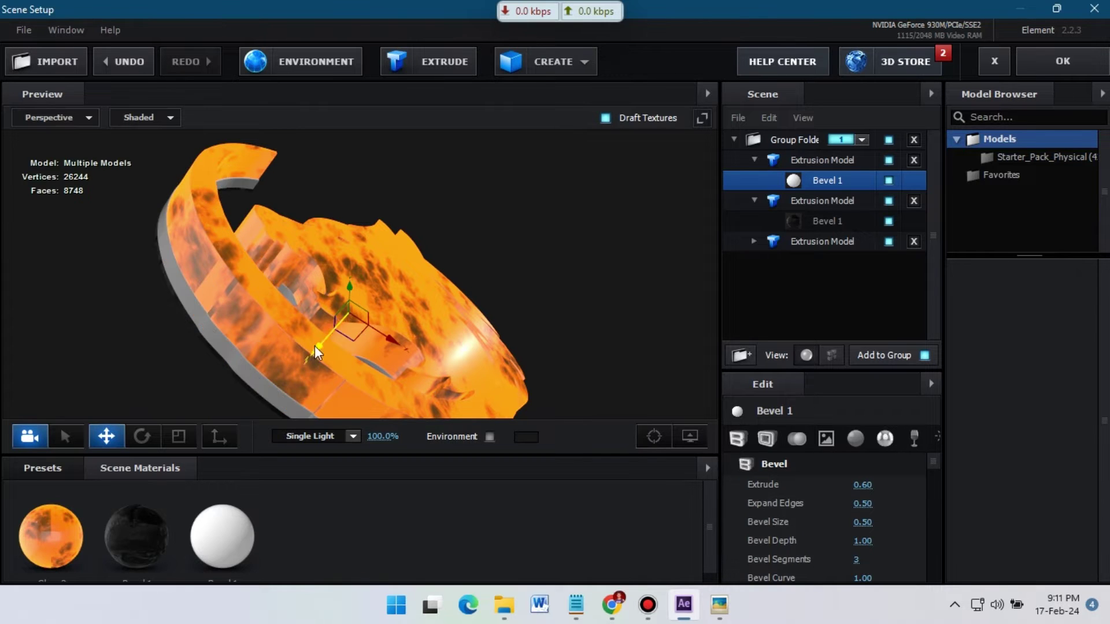
- Shift the third model along the Z axis to the outer side of the rock layer and reduce its Extrude to 0.52
{"action": "left_click_drag", "start_coordinate": [314, 345], "coordinate": [449, 278]}
{"action": "left_click_drag", "start_coordinate": [868, 503], "coordinate": [860, 487]}
{"action": "key", "text": "ctrl+z"}
{"action": "left_click_drag", "start_coordinate": [509, 338], "coordinate": [463, 345]}
{"action": "scroll", "coordinate": [463, 345], "scroll_direction": "up", "scroll_amount": 3}
{"action": "left_click_drag", "start_coordinate": [288, 342], "coordinate": [284, 336]}
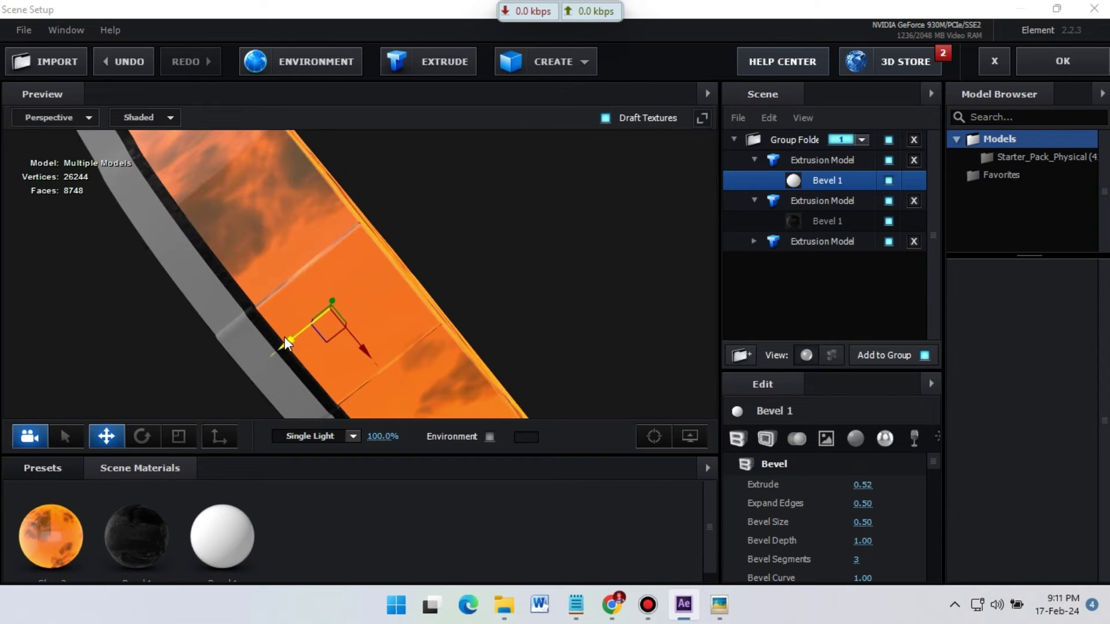
- Apply the Chrome material from the Physical presets to the third model's bevel
{"action": "left_click", "coordinate": [61, 467]}
{"action": "left_click", "coordinate": [61, 468]}
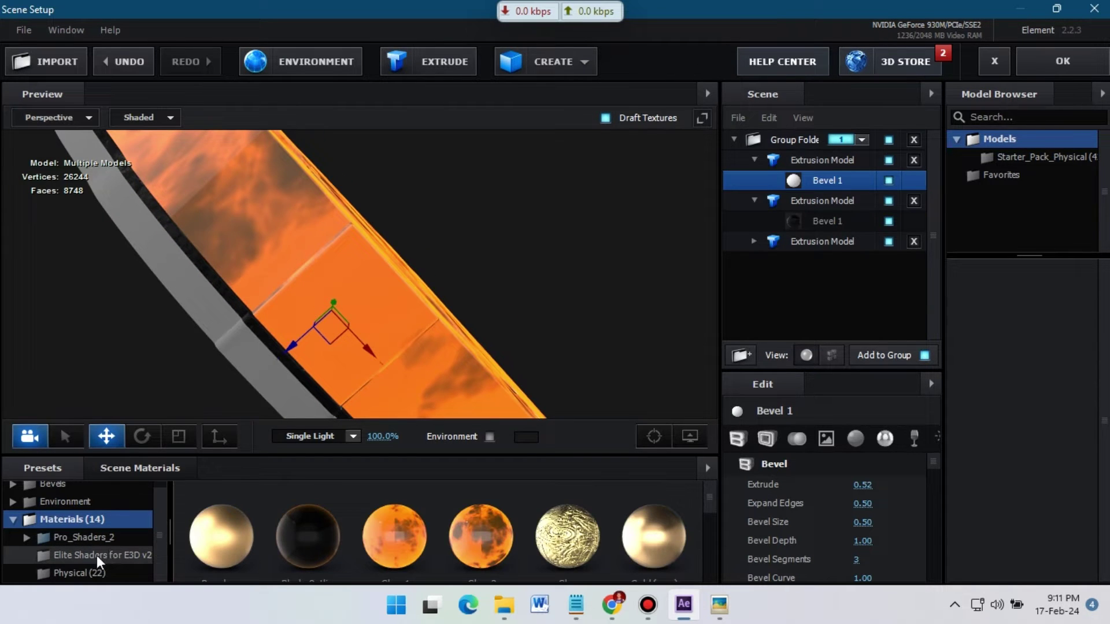
{"action": "left_click", "coordinate": [92, 571]}
{"action": "scroll", "coordinate": [561, 521], "scroll_direction": "down", "scroll_amount": 2}
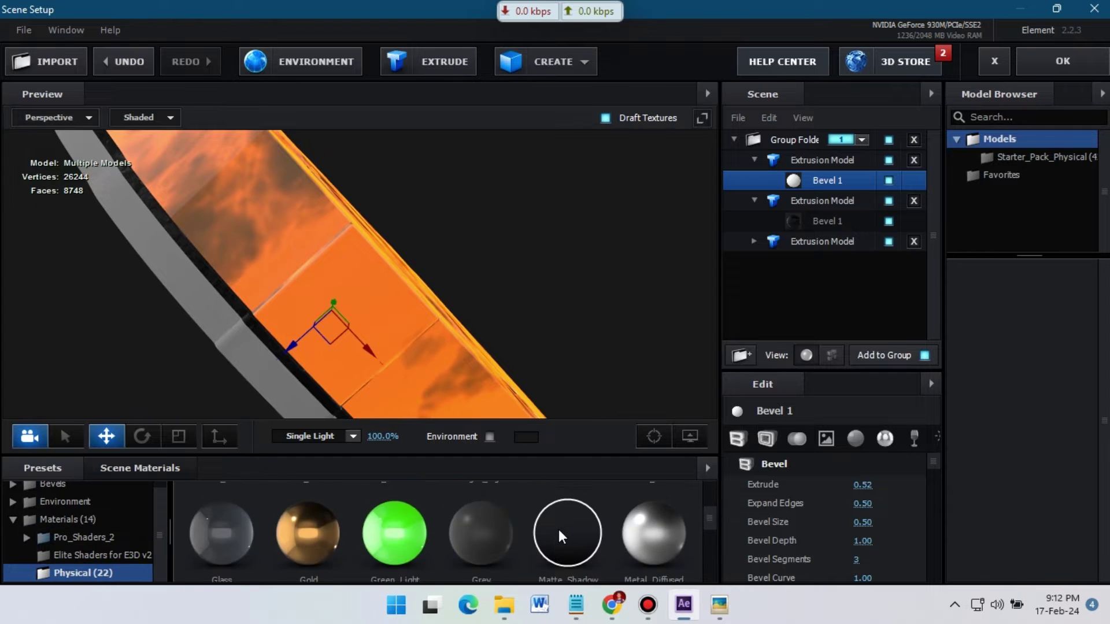
{"action": "scroll", "coordinate": [559, 530], "scroll_direction": "down", "scroll_amount": 2}
{"action": "left_click_drag", "start_coordinate": [558, 530], "coordinate": [812, 181]}
{"action": "scroll", "coordinate": [458, 268], "scroll_direction": "down", "scroll_amount": 5}
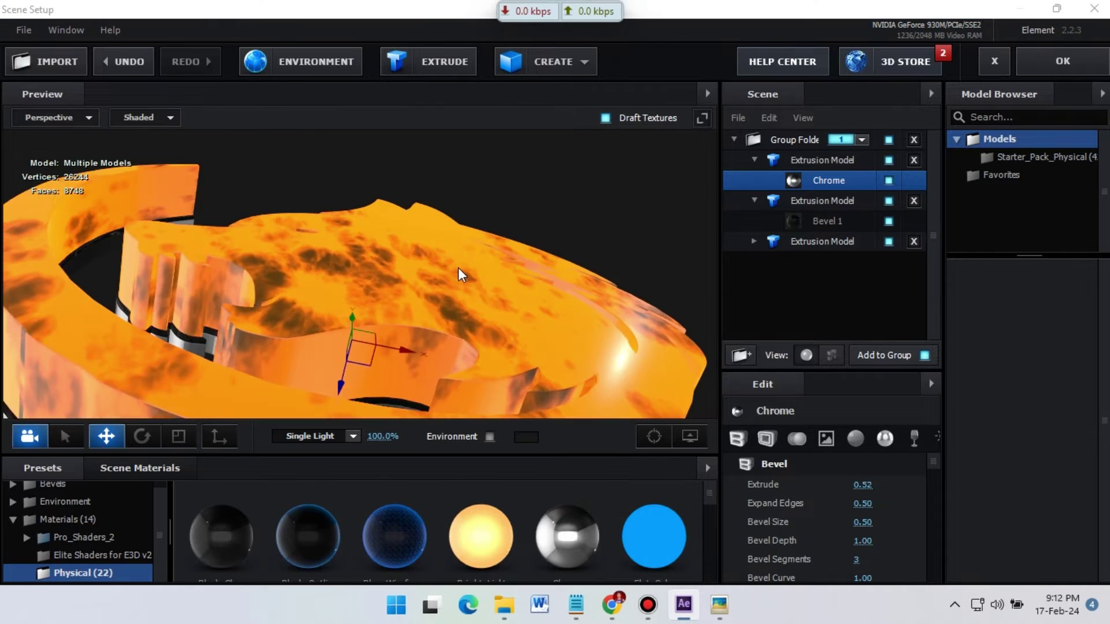
{"action": "scroll", "coordinate": [458, 268], "scroll_direction": "down", "scroll_amount": 5}
{"action": "left_click_drag", "start_coordinate": [397, 235], "coordinate": [709, 250]}
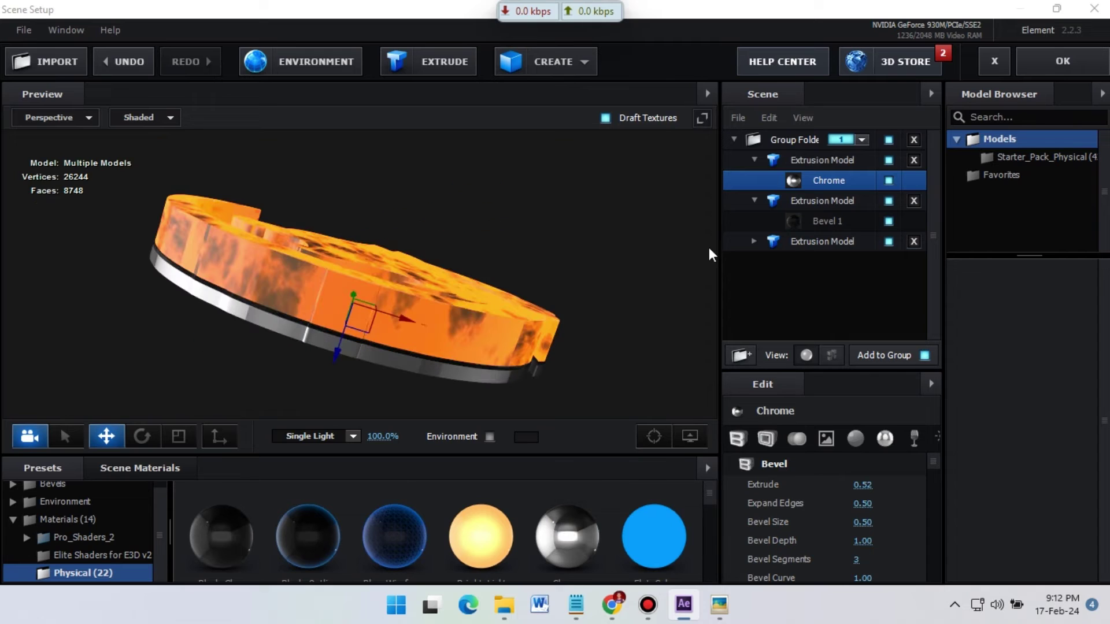
- Duplicate the rock-textured extrusion model and shift the copy along the Z axis toward the opposite face of the orange logo
{"action": "left_click", "coordinate": [826, 226]}
{"action": "left_click", "coordinate": [812, 206]}
{"action": "right_click", "coordinate": [811, 206]}
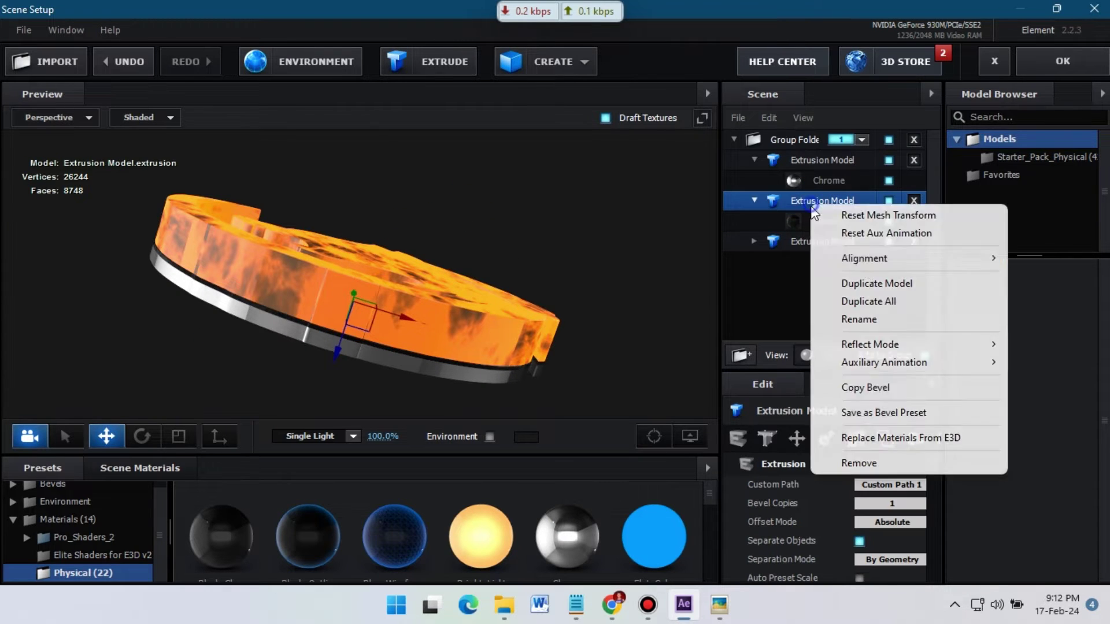
{"action": "left_click", "coordinate": [872, 283]}
{"action": "left_click_drag", "start_coordinate": [336, 348], "coordinate": [471, 234]}
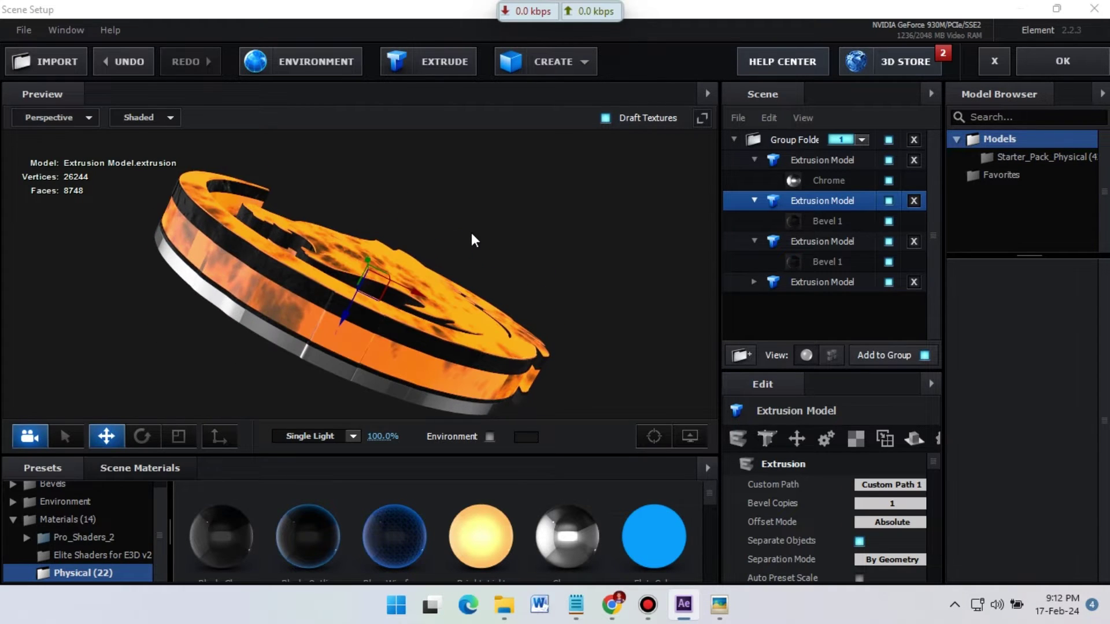
- Reduce the rock copy's Bevel 1 Extrude to 0.54
{"action": "left_click", "coordinate": [820, 221]}
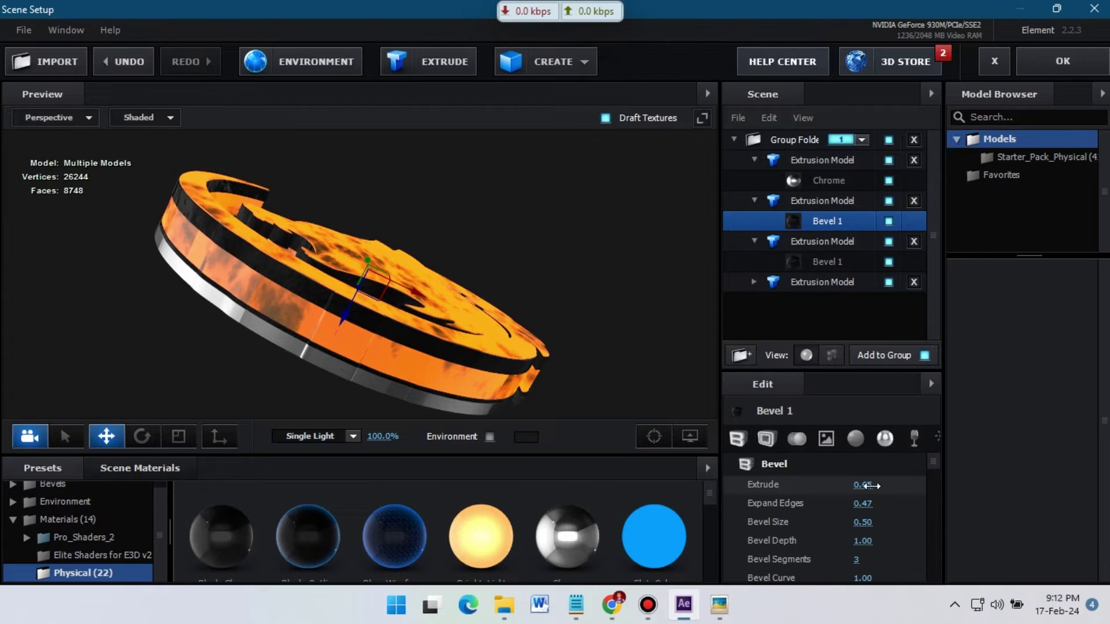
{"action": "left_click_drag", "start_coordinate": [866, 486], "coordinate": [861, 486]}
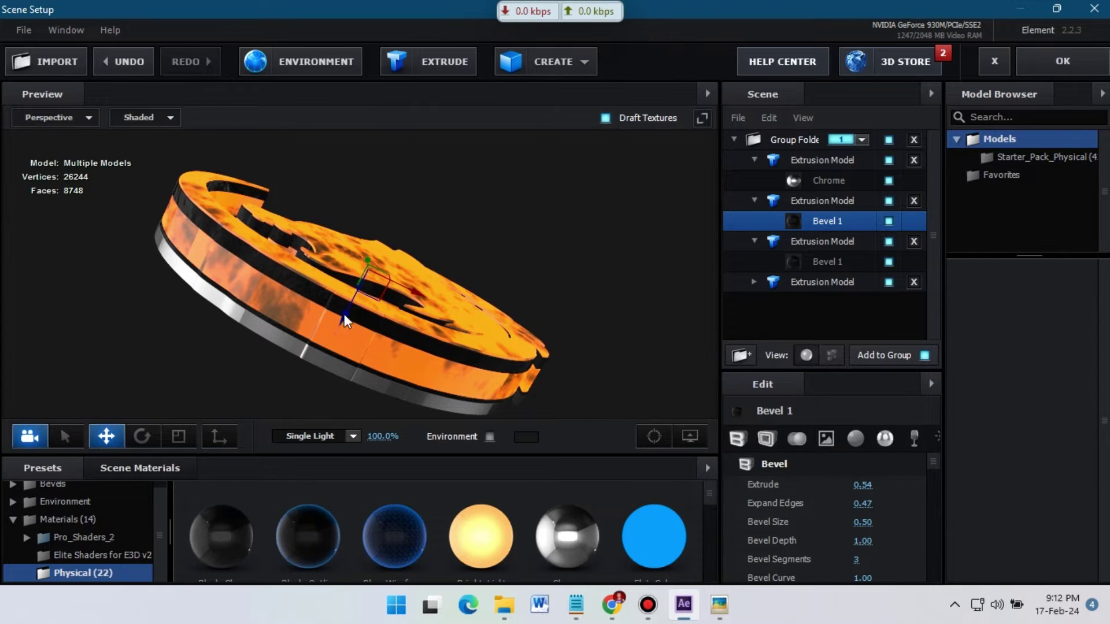
{"action": "scroll", "coordinate": [361, 341], "scroll_direction": "up", "scroll_amount": 3}
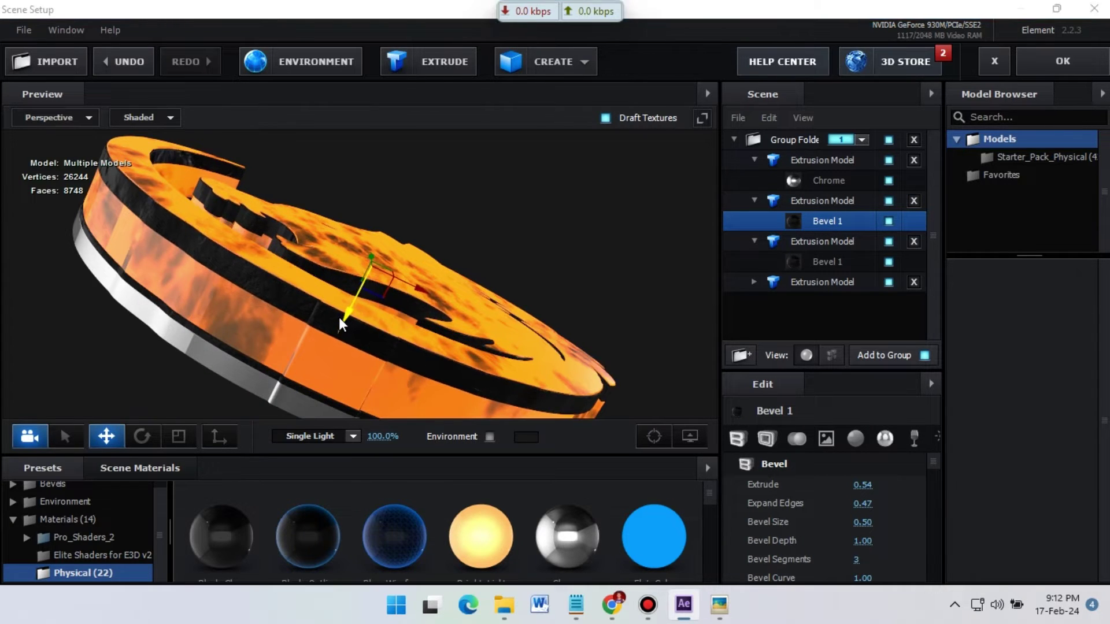
- Duplicate the rock copy and shift the new one along the Z axis to the middle of the orange side wall
{"action": "right_click", "coordinate": [807, 202]}
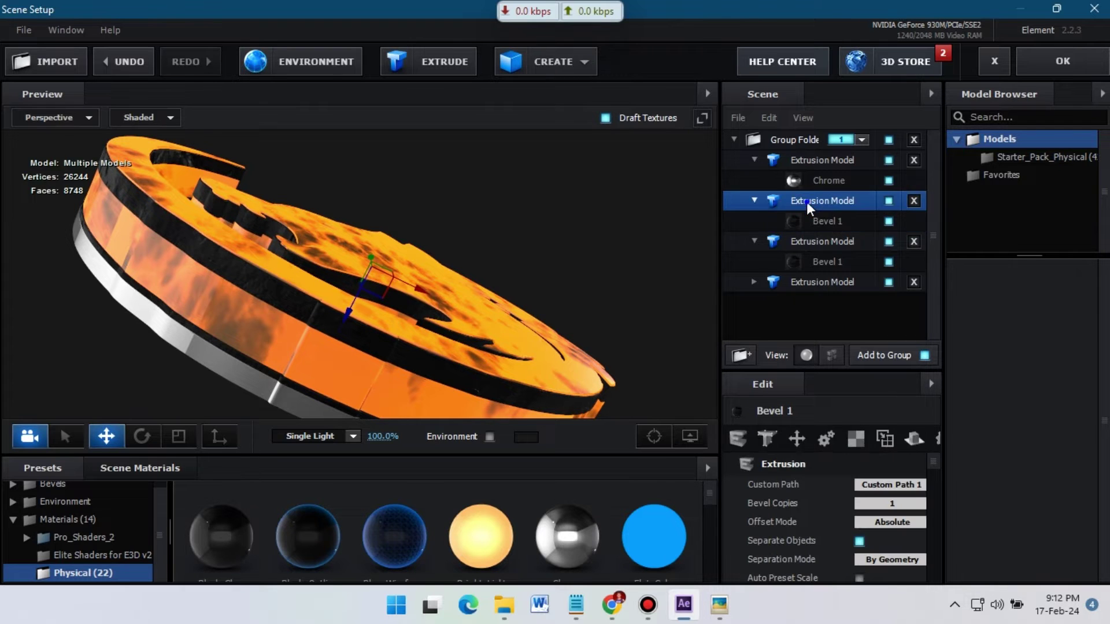
{"action": "left_click", "coordinate": [851, 282]}
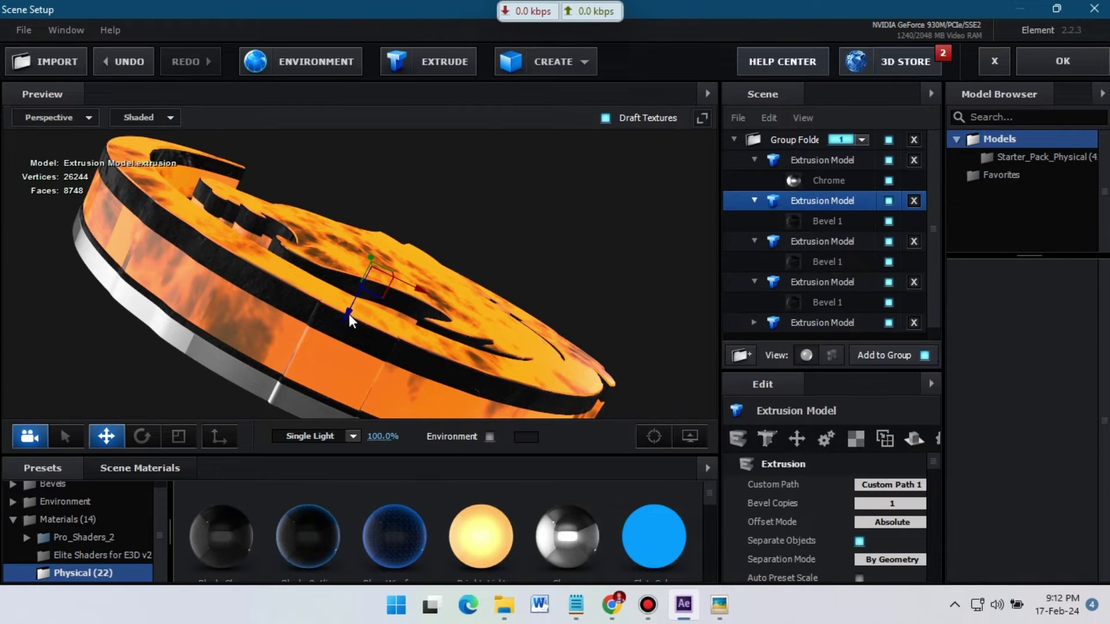
{"action": "left_click_drag", "start_coordinate": [349, 314], "coordinate": [321, 331]}
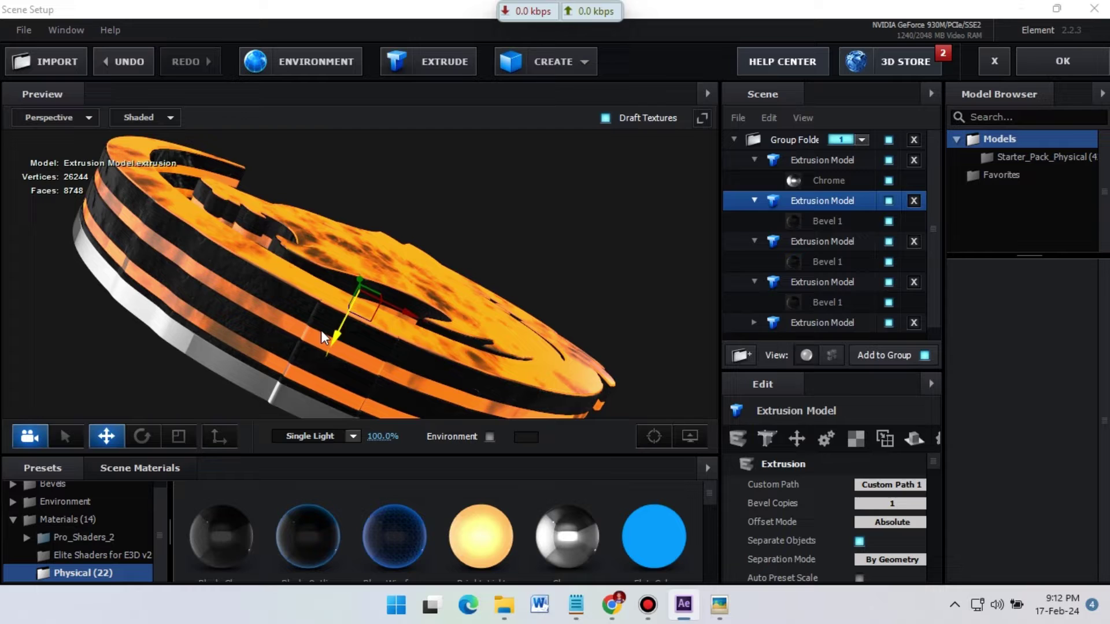
- Reduce the middle rock layer's Extrude to about 0.36 and enable Bevel Backside on both rock copies
{"action": "left_click", "coordinate": [802, 227]}
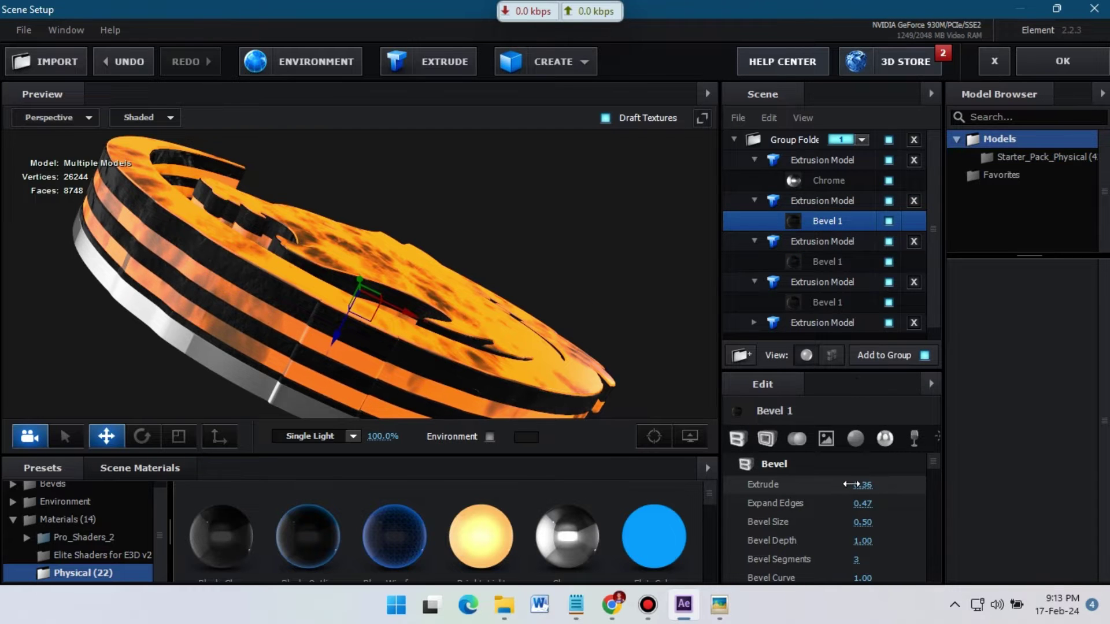
{"action": "left_click_drag", "start_coordinate": [851, 484], "coordinate": [849, 484]}
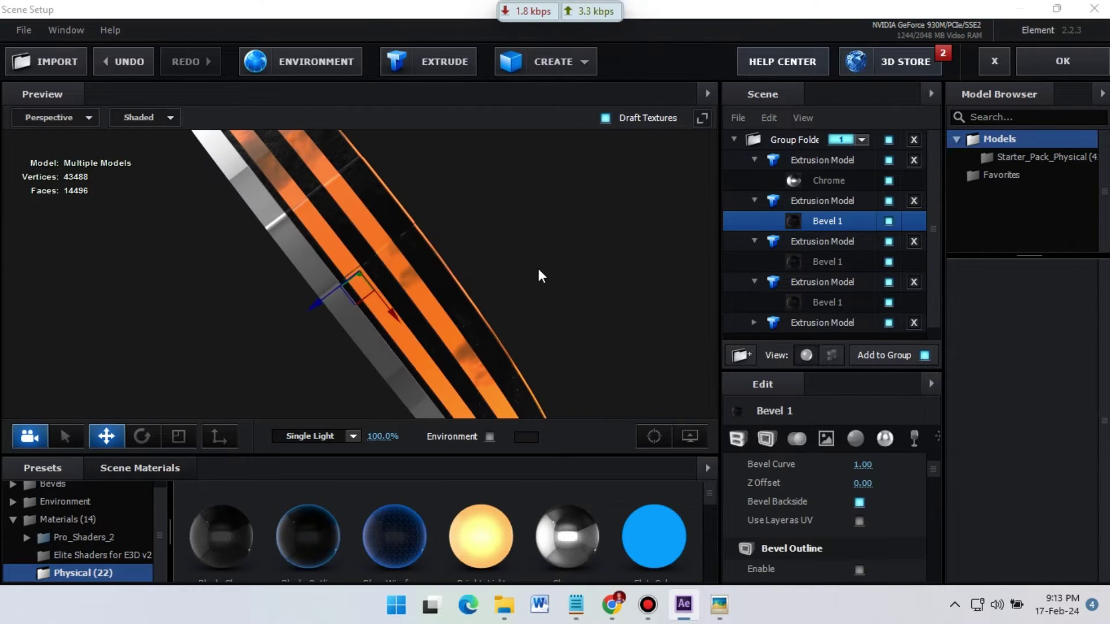
{"action": "scroll", "coordinate": [538, 276], "scroll_direction": "up", "scroll_amount": 2}
{"action": "scroll", "coordinate": [538, 286], "scroll_direction": "up", "scroll_amount": 2}
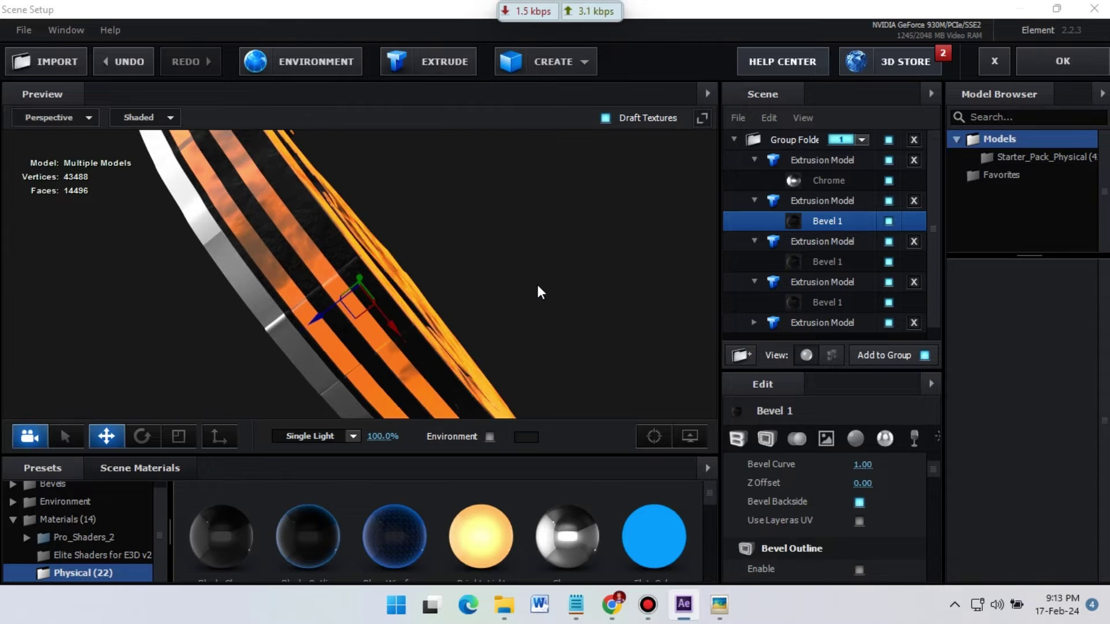
{"action": "left_click", "coordinate": [814, 261]}
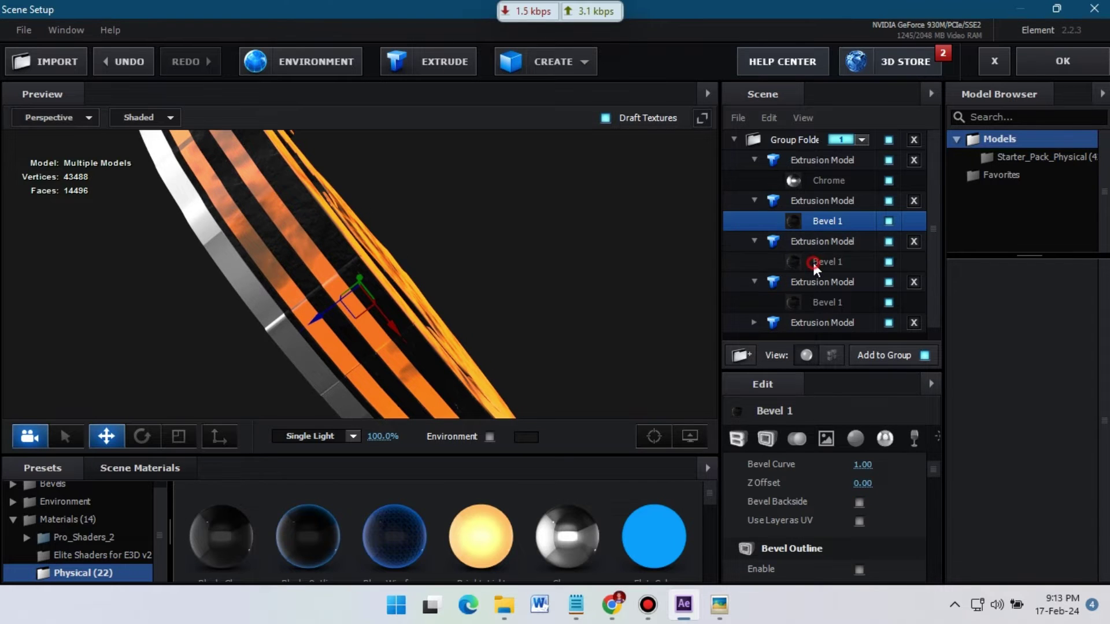
{"action": "left_click", "coordinate": [859, 502]}
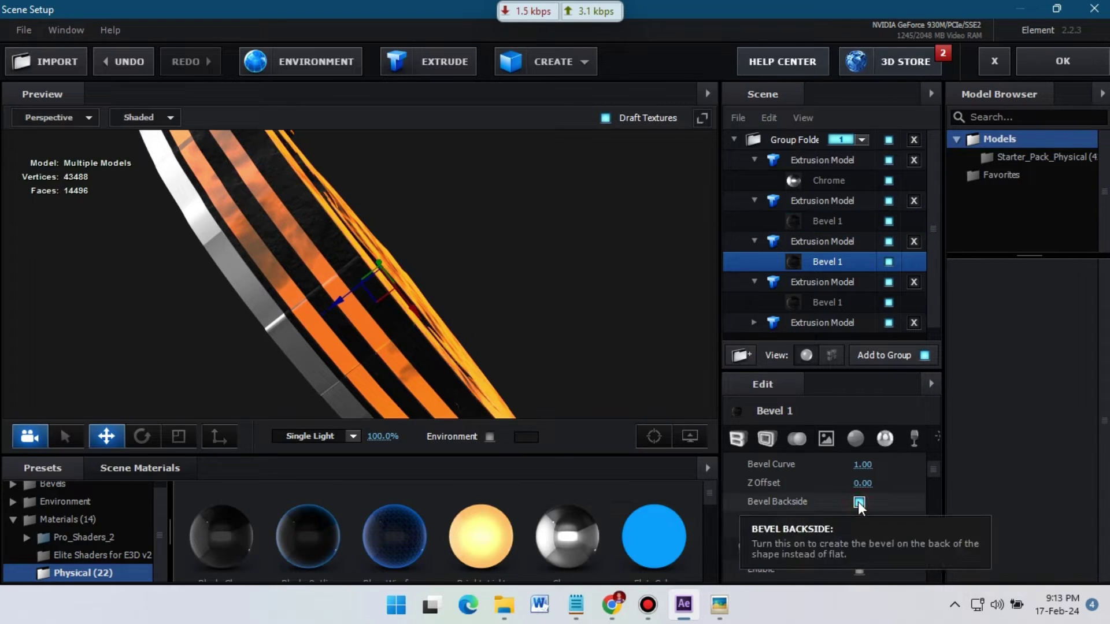
- Duplicate the rock layer near the logo's orange face and shift it along the Z axis to cover that face
{"action": "left_click", "coordinate": [828, 240]}
{"action": "right_click", "coordinate": [828, 240]}
{"action": "left_click", "coordinate": [887, 316]}
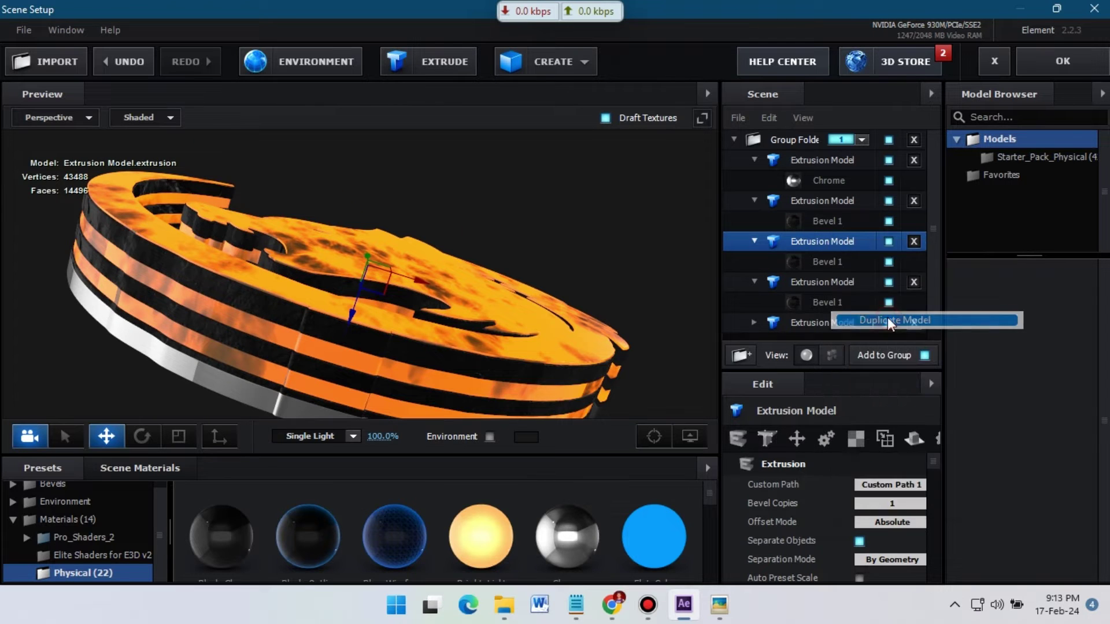
{"action": "left_click", "coordinate": [828, 264]}
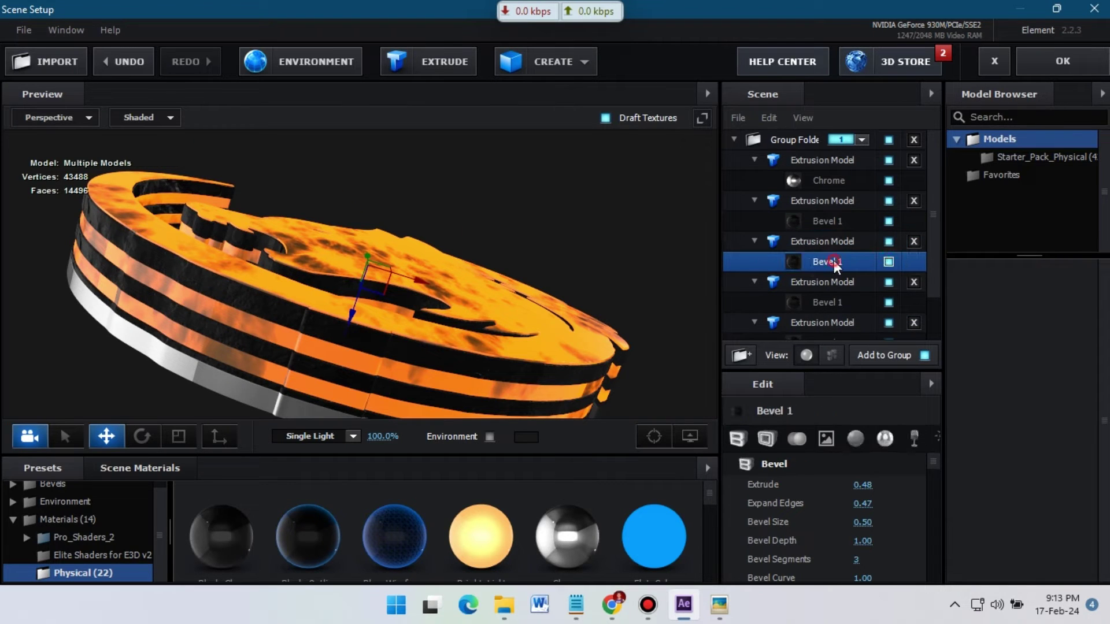
{"action": "left_click_drag", "start_coordinate": [350, 321], "coordinate": [352, 314]}
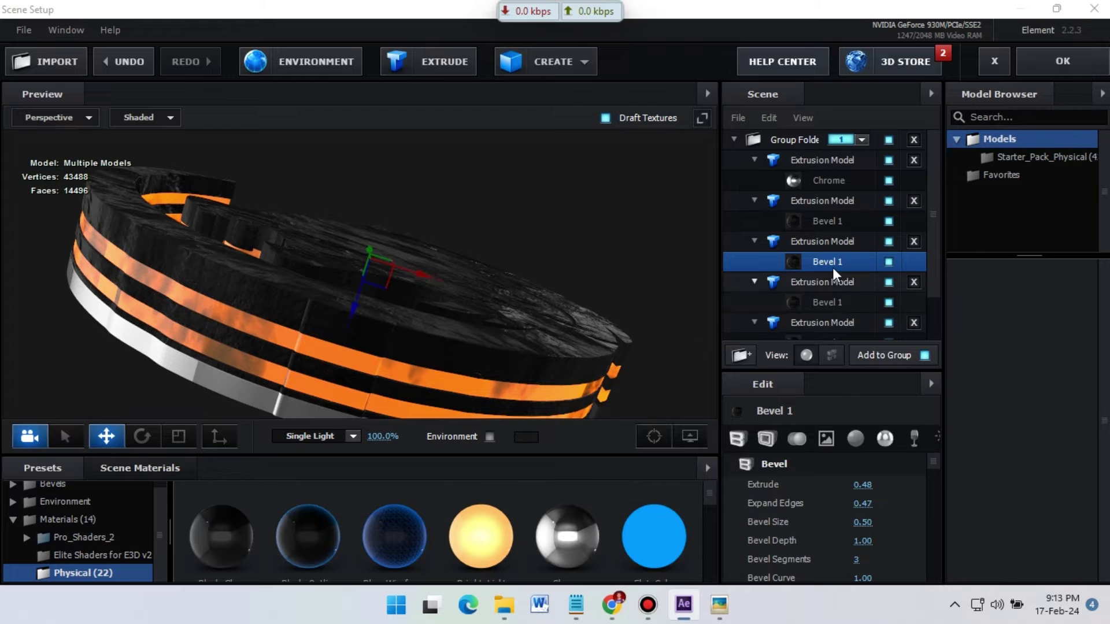
- Set both Extrude and Expand Edges to 0 on the rock layer covering the logo's front face
{"action": "left_click_drag", "start_coordinate": [865, 484], "coordinate": [796, 485]}
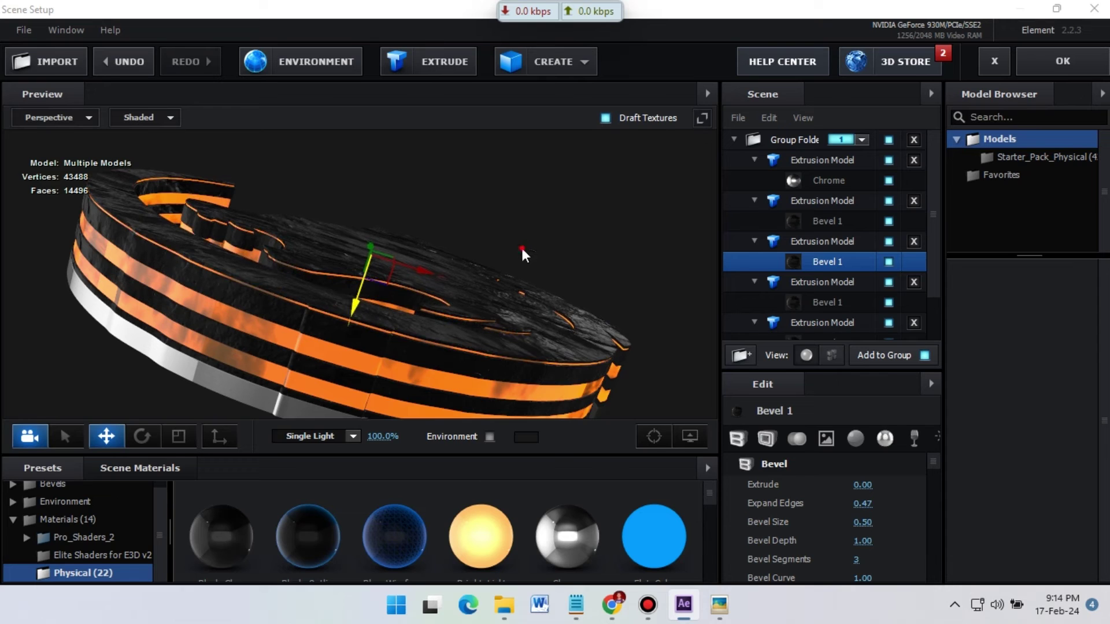
{"action": "left_click_drag", "start_coordinate": [521, 245], "coordinate": [647, 345]}
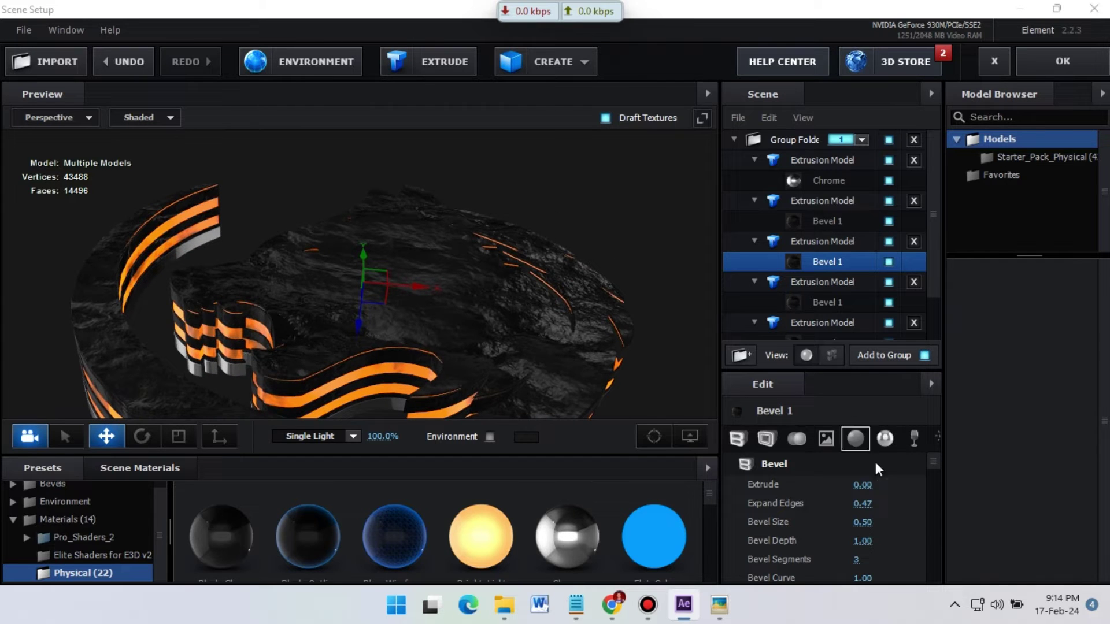
{"action": "left_click_drag", "start_coordinate": [864, 504], "coordinate": [829, 507]}
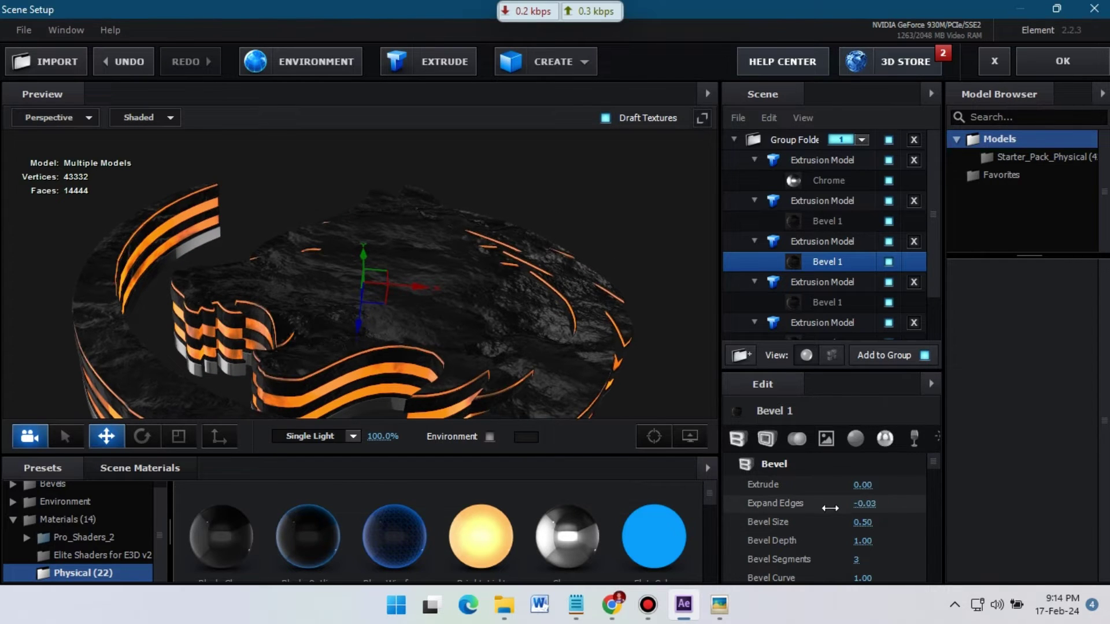
{"action": "left_click", "coordinate": [864, 503]}
{"action": "type", "text": "0"}
{"action": "key", "text": "Return"}
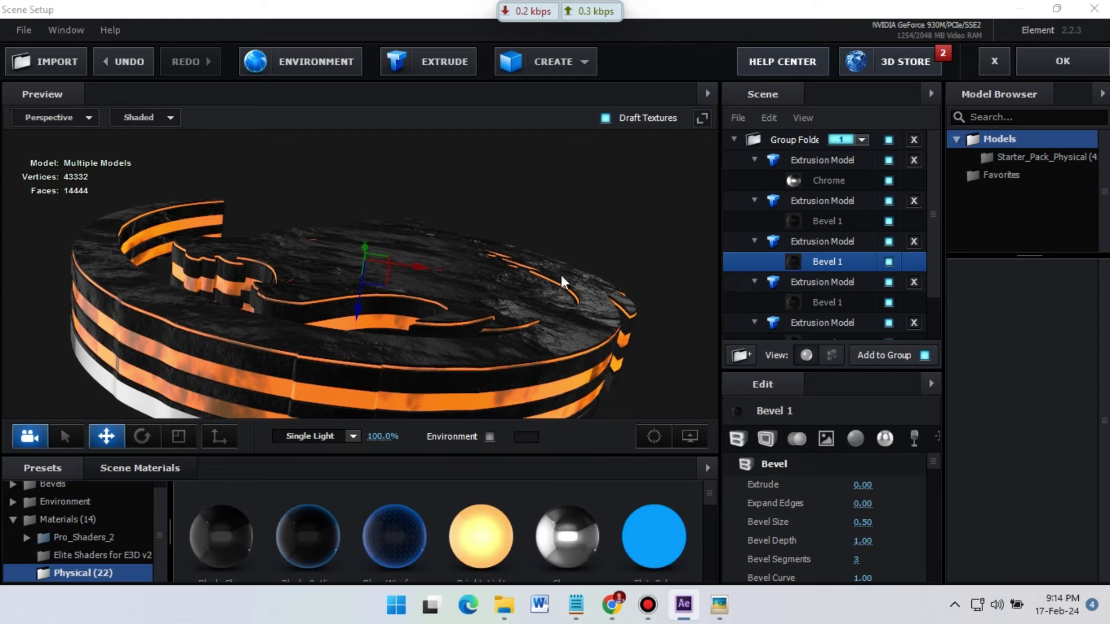
- Duplicate the chrome extrusion model and move the copy along the Z axis to the logo's front face
{"action": "left_click", "coordinate": [821, 161]}
{"action": "right_click", "coordinate": [821, 161]}
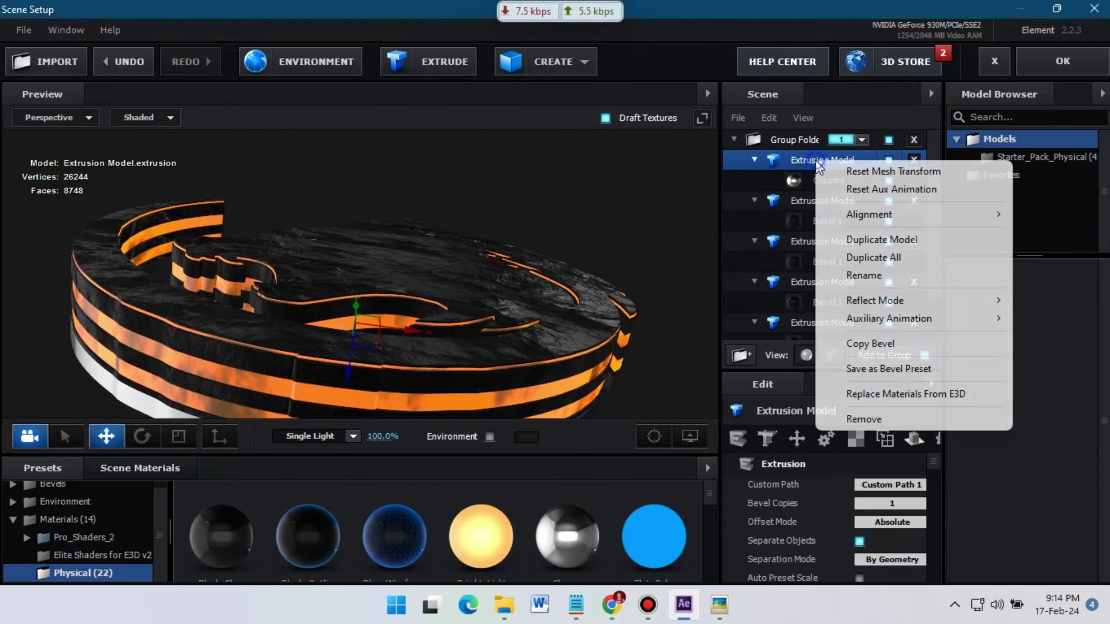
{"action": "left_click", "coordinate": [876, 238]}
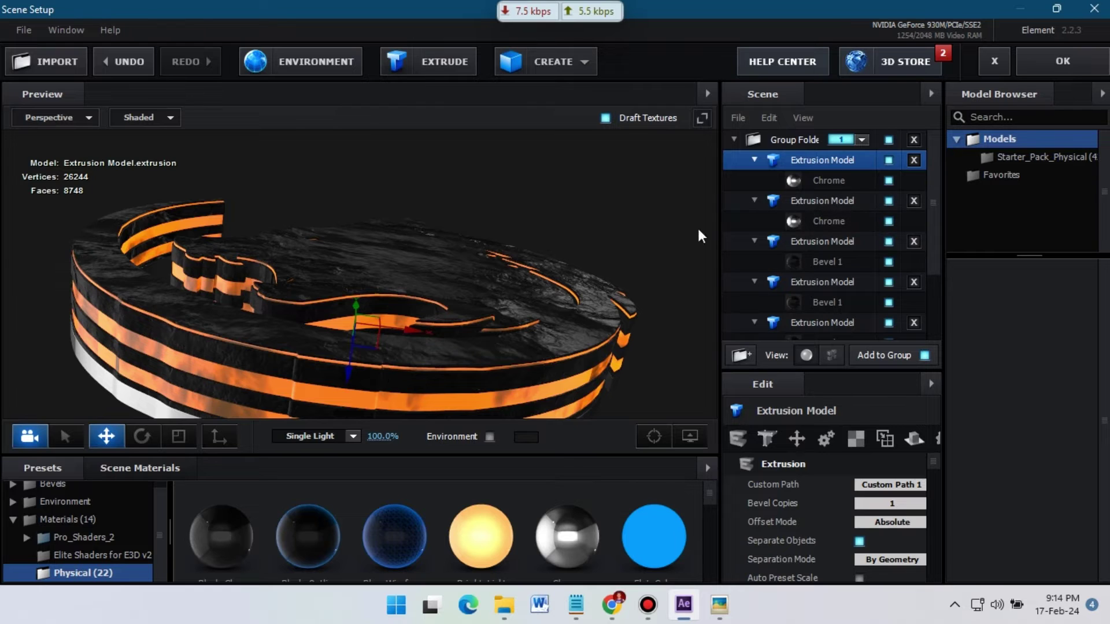
{"action": "left_click_drag", "start_coordinate": [349, 372], "coordinate": [354, 315]}
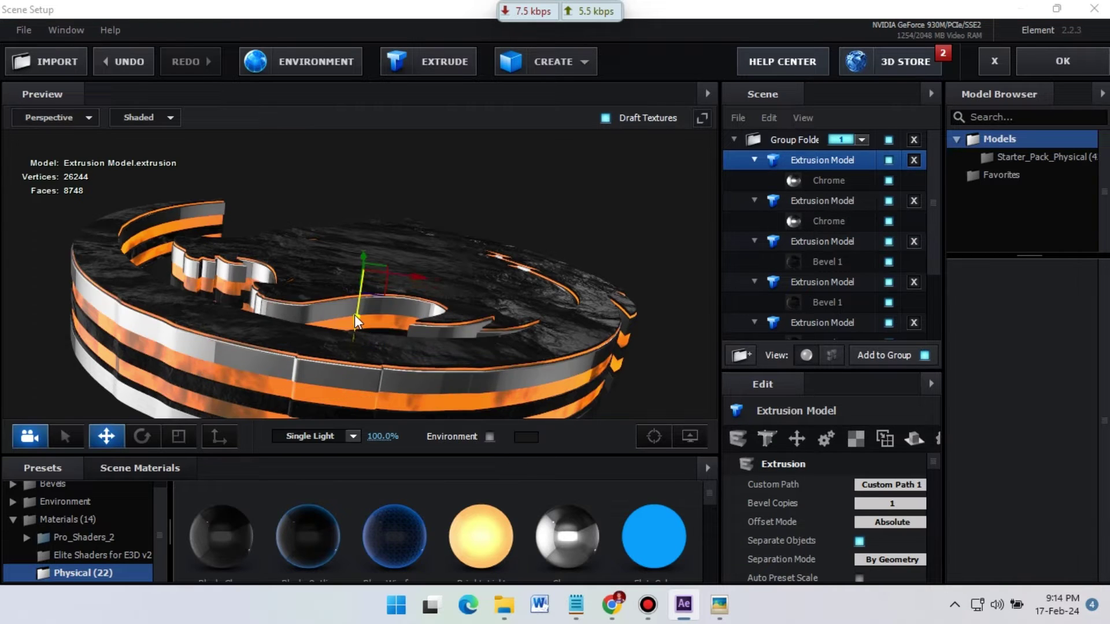
- Enable Bevel Outline on the front chrome copy's material
{"action": "left_click", "coordinate": [818, 186]}
{"action": "left_click", "coordinate": [766, 438]}
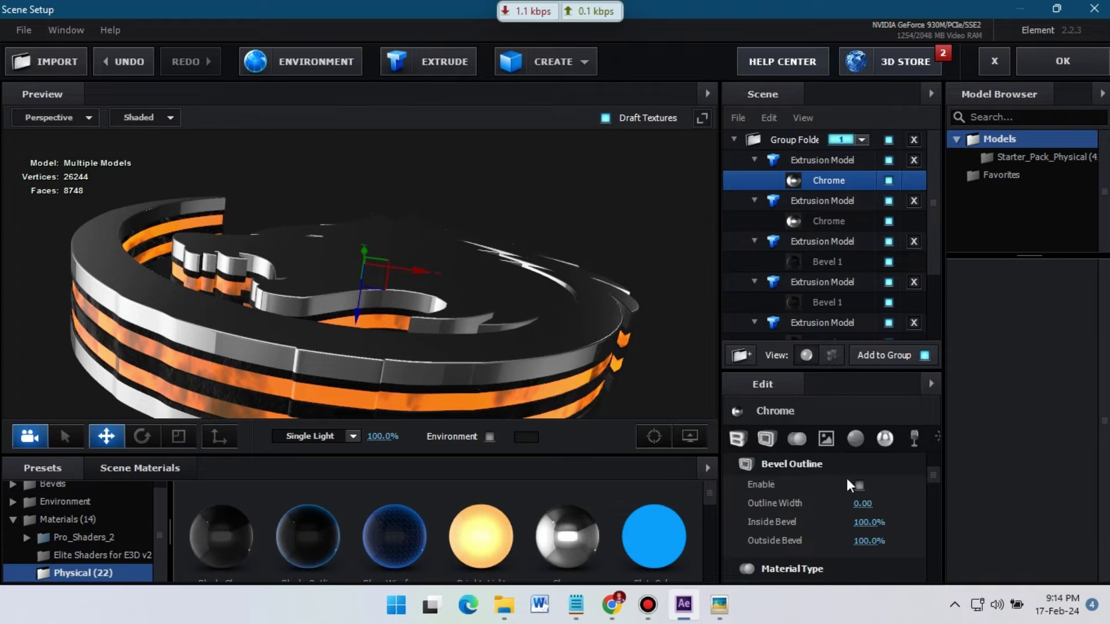
{"action": "left_click", "coordinate": [859, 486]}
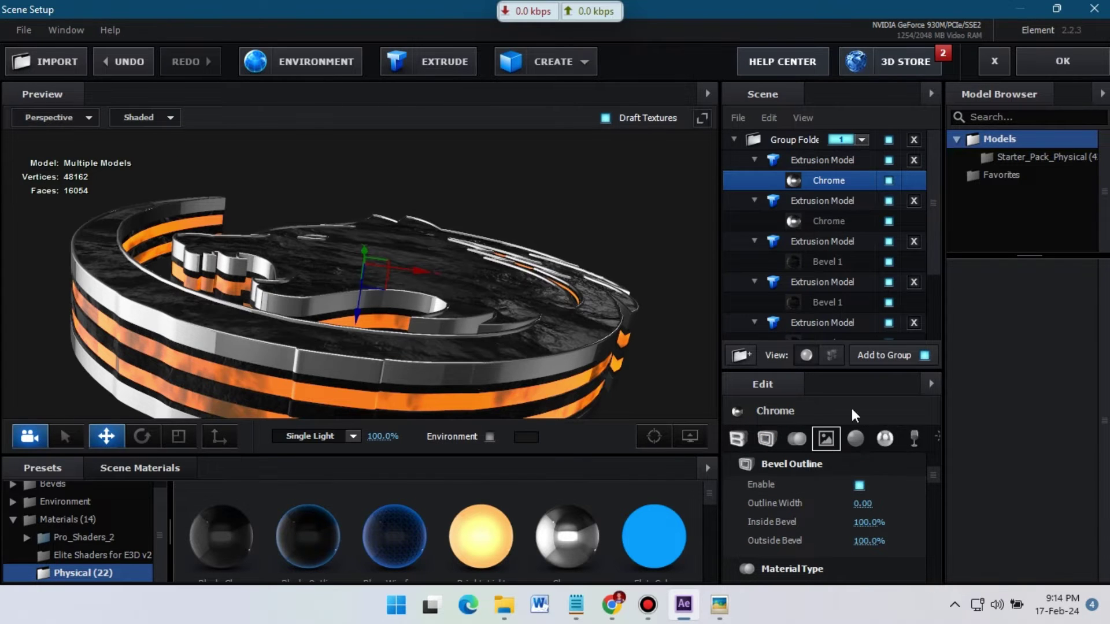
{"action": "left_click_drag", "start_coordinate": [456, 279], "coordinate": [686, 262]}
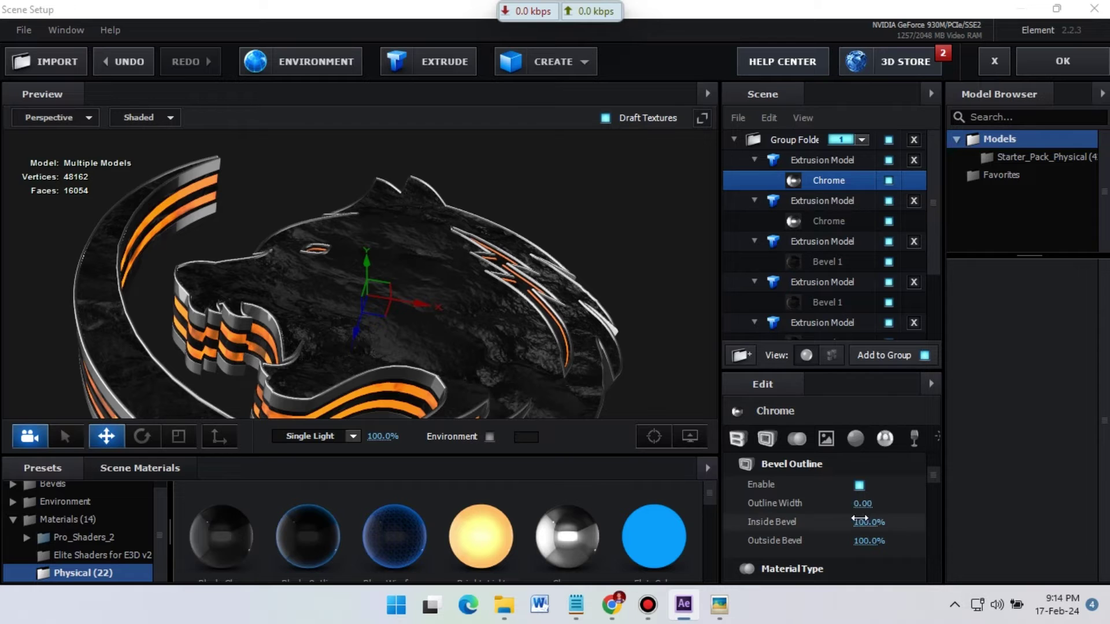
- Thin the front chrome outline by setting its Bevel Extrude to 0.15 and Expand Edges to 0.41
{"action": "scroll", "coordinate": [854, 518], "scroll_direction": "up", "scroll_amount": 3}
{"action": "left_click_drag", "start_coordinate": [862, 484], "coordinate": [847, 485]}
{"action": "left_click_drag", "start_coordinate": [685, 292], "coordinate": [649, 296]}
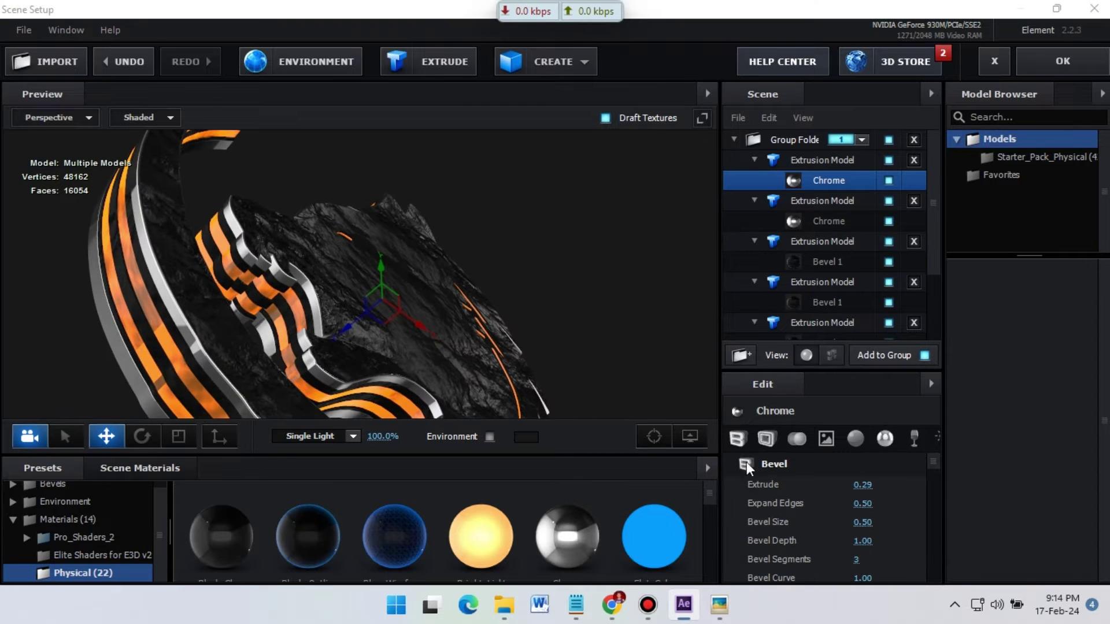
{"action": "left_click_drag", "start_coordinate": [862, 485], "coordinate": [863, 511]}
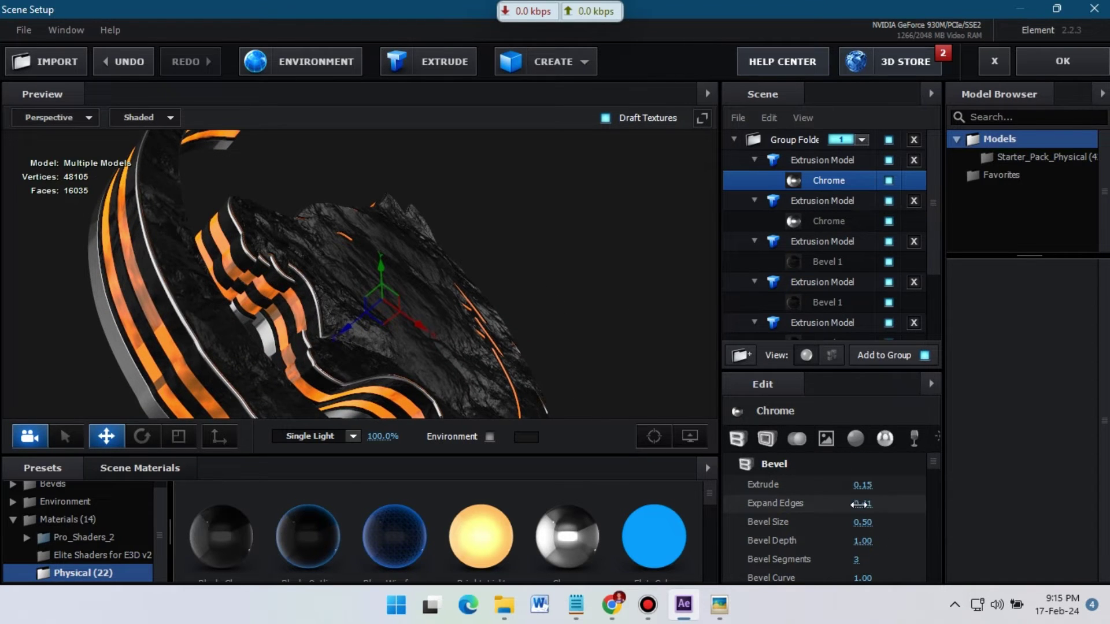
- Set the front rock layer's Bevel Size to 0 and Expand Edges to -0.65 to leave an orange gap inside the chrome outline
{"action": "left_click_drag", "start_coordinate": [508, 272], "coordinate": [536, 310]}
{"action": "left_click_drag", "start_coordinate": [681, 289], "coordinate": [548, 269]}
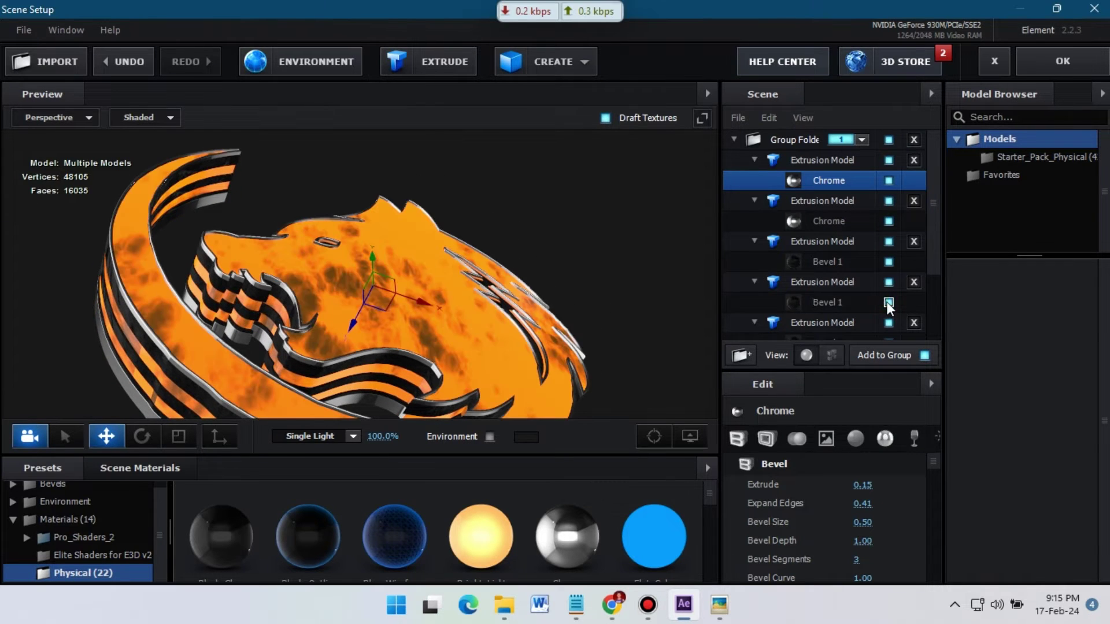
{"action": "left_click", "coordinate": [837, 302]}
{"action": "left_click_drag", "start_coordinate": [864, 523], "coordinate": [815, 507]}
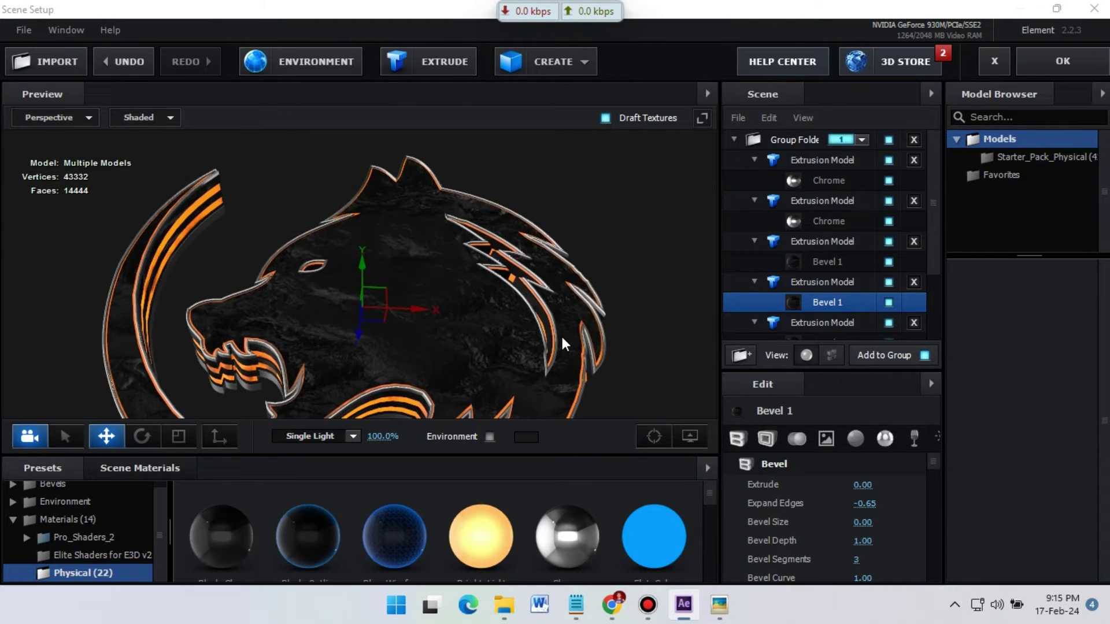
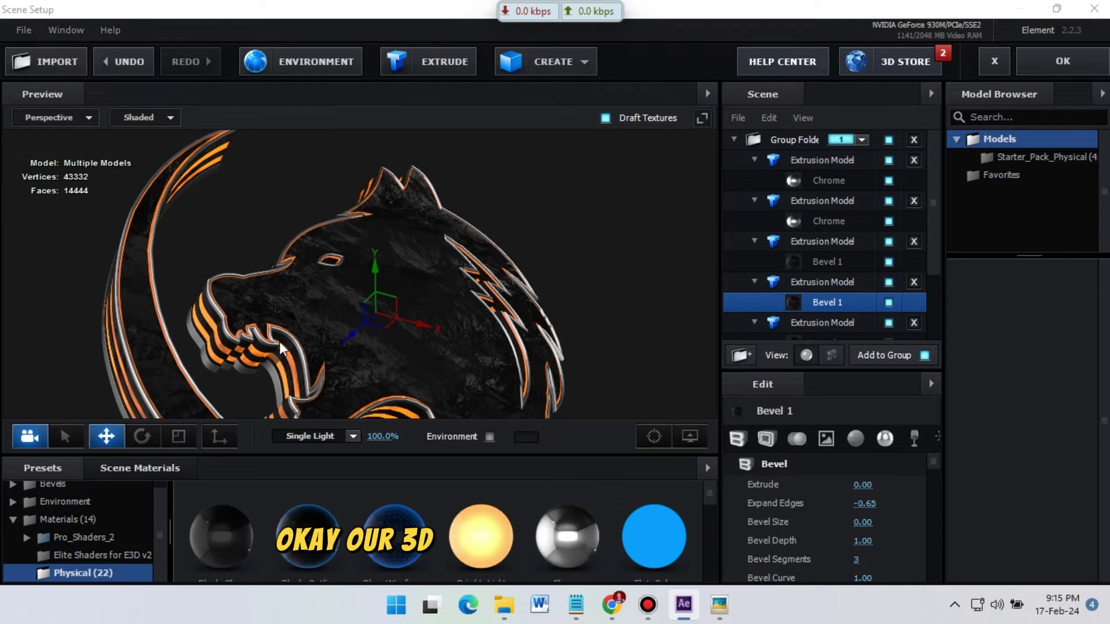
- Create a plane model in the scene and set its XY size to 100 by 100
{"action": "scroll", "coordinate": [508, 311], "scroll_direction": "down", "scroll_amount": 2}
{"action": "left_click_drag", "start_coordinate": [498, 305], "coordinate": [492, 272]}
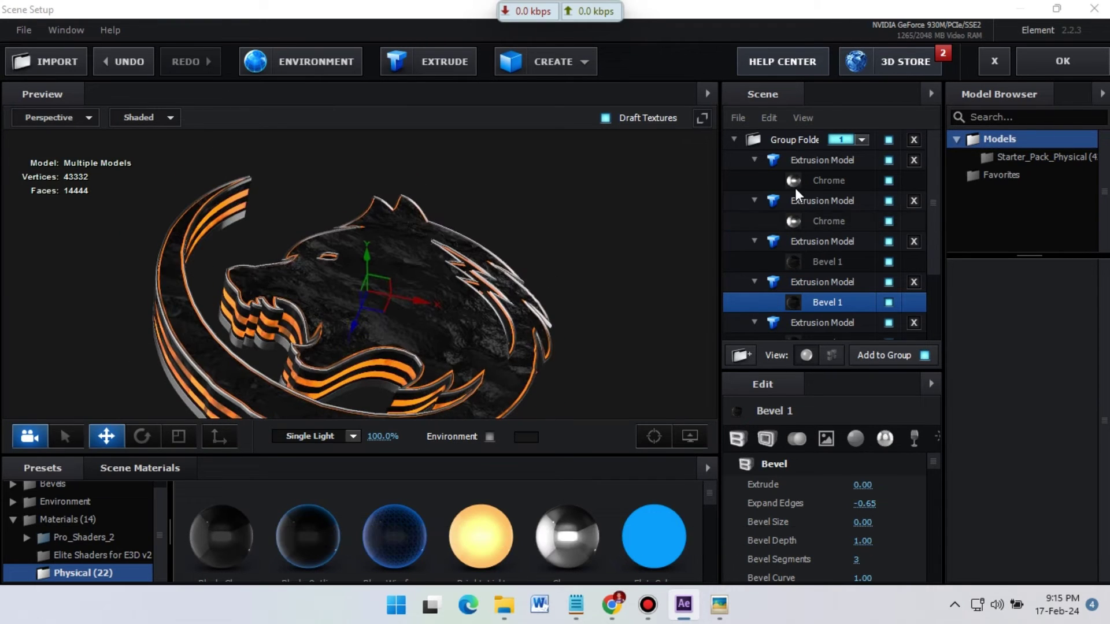
{"action": "left_click", "coordinate": [586, 63]}
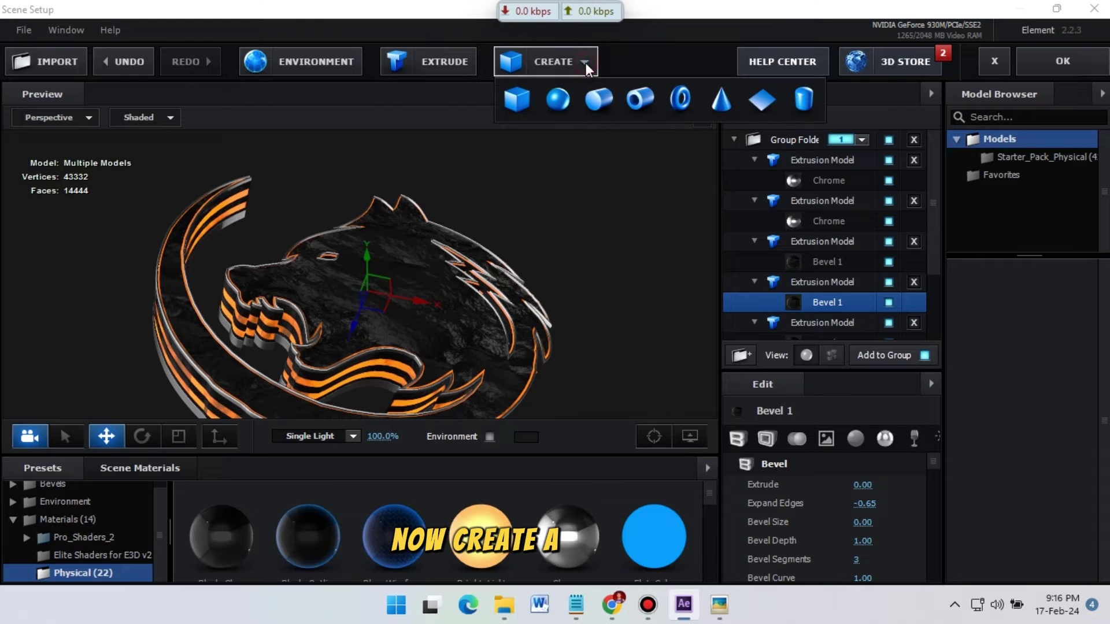
{"action": "left_click", "coordinate": [758, 110]}
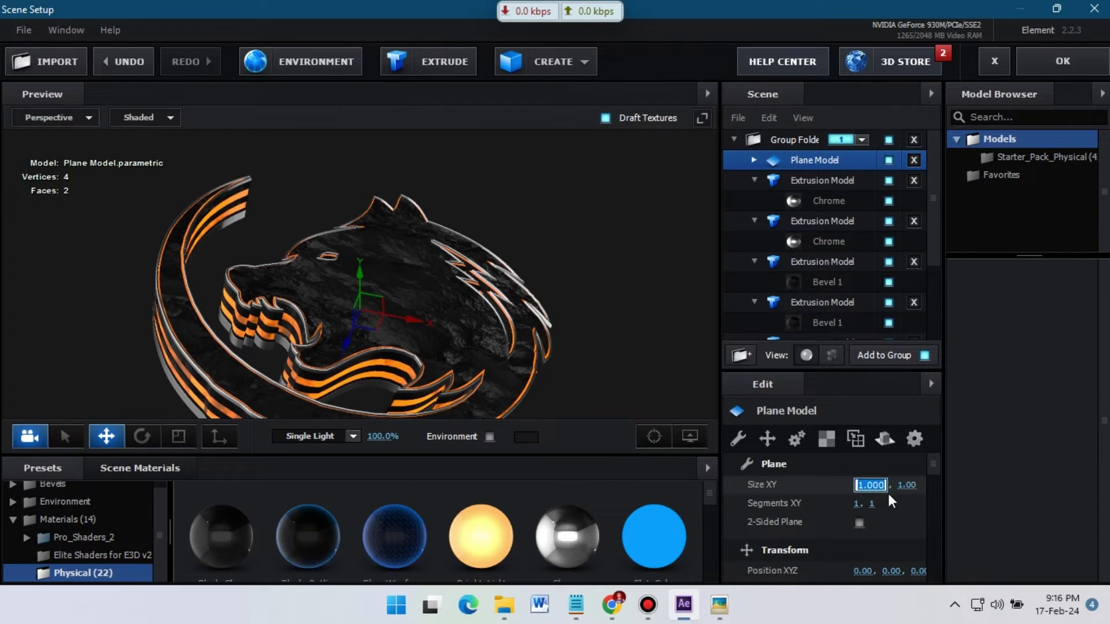
{"action": "left_click", "coordinate": [902, 485]}
{"action": "type", "text": "100"}
- Move the plane along the Z axis so it sits behind the wolf logo as a backdrop
{"action": "left_click_drag", "start_coordinate": [523, 260], "coordinate": [491, 327]}
{"action": "left_click", "coordinate": [142, 436]}
{"action": "left_click_drag", "start_coordinate": [378, 278], "coordinate": [503, 185]}
{"action": "left_click", "coordinate": [106, 437]}
{"action": "left_click_drag", "start_coordinate": [391, 338], "coordinate": [566, 273]}
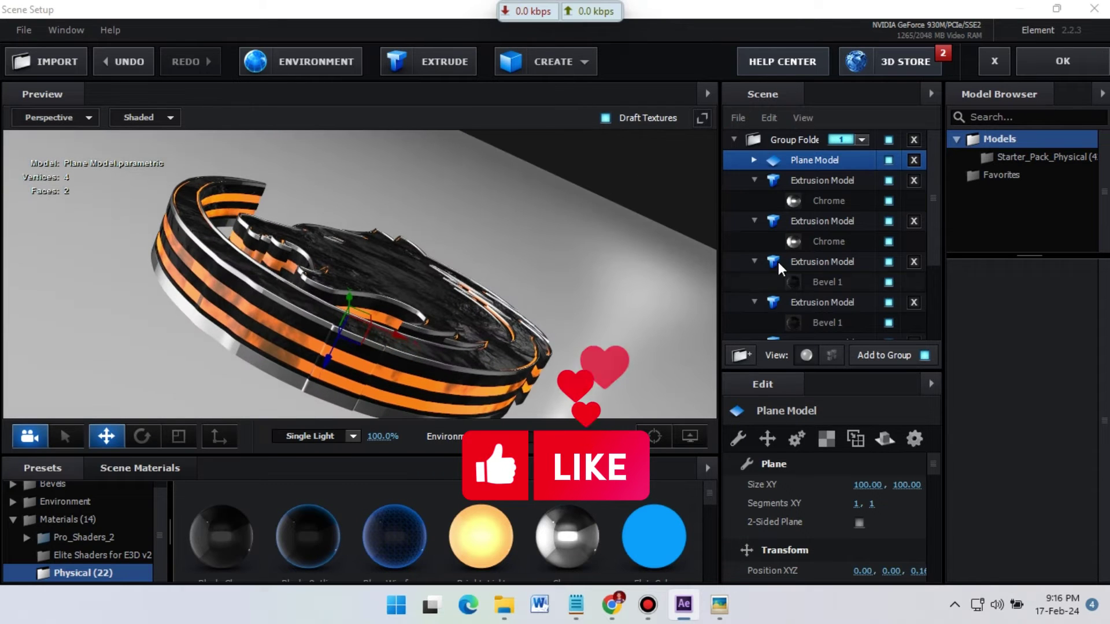
- Apply the dark rock Bevel 1 scene material to the plane model in place of its Default material
{"action": "left_click", "coordinate": [753, 160]}
{"action": "left_click", "coordinate": [812, 180]}
{"action": "left_click", "coordinate": [126, 469]}
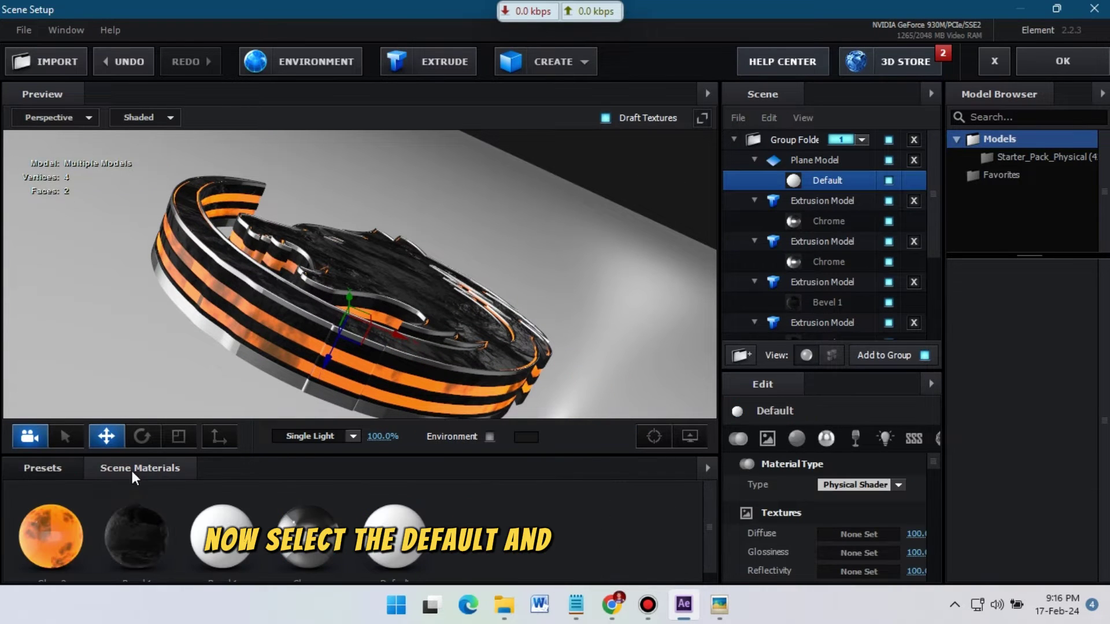
{"action": "left_click_drag", "start_coordinate": [144, 526], "coordinate": [809, 182]}
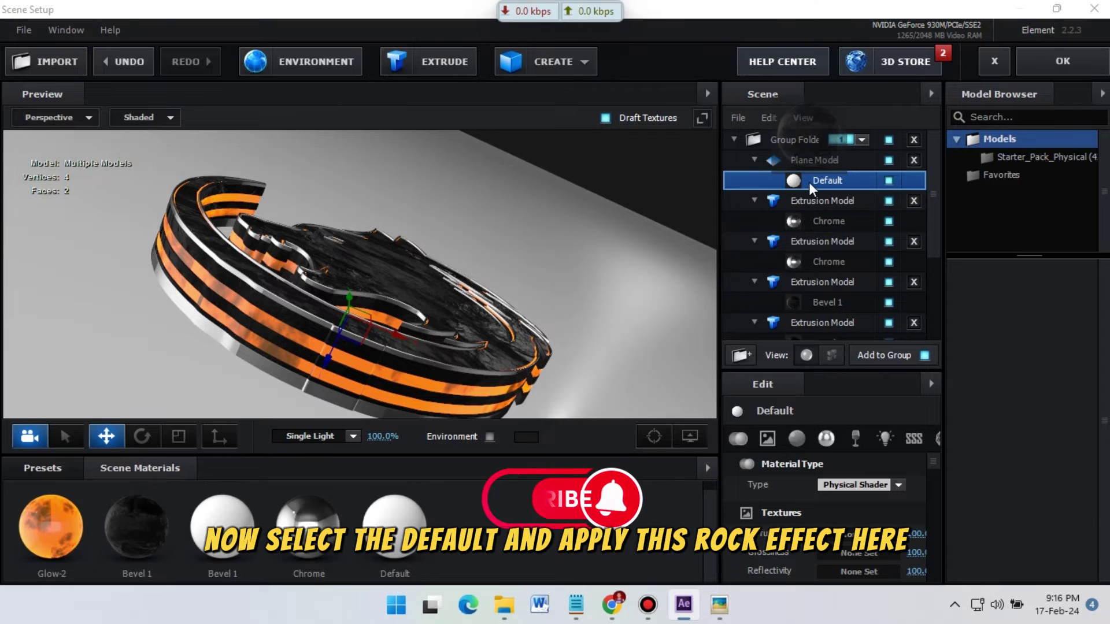
- Turn off Draft Textures to inspect the logo and rock plane at full texture quality
{"action": "left_click_drag", "start_coordinate": [549, 273], "coordinate": [512, 332]}
{"action": "scroll", "coordinate": [512, 331], "scroll_direction": "down", "scroll_amount": 2}
{"action": "left_click_drag", "start_coordinate": [553, 248], "coordinate": [546, 249]}
{"action": "left_click", "coordinate": [605, 118]}
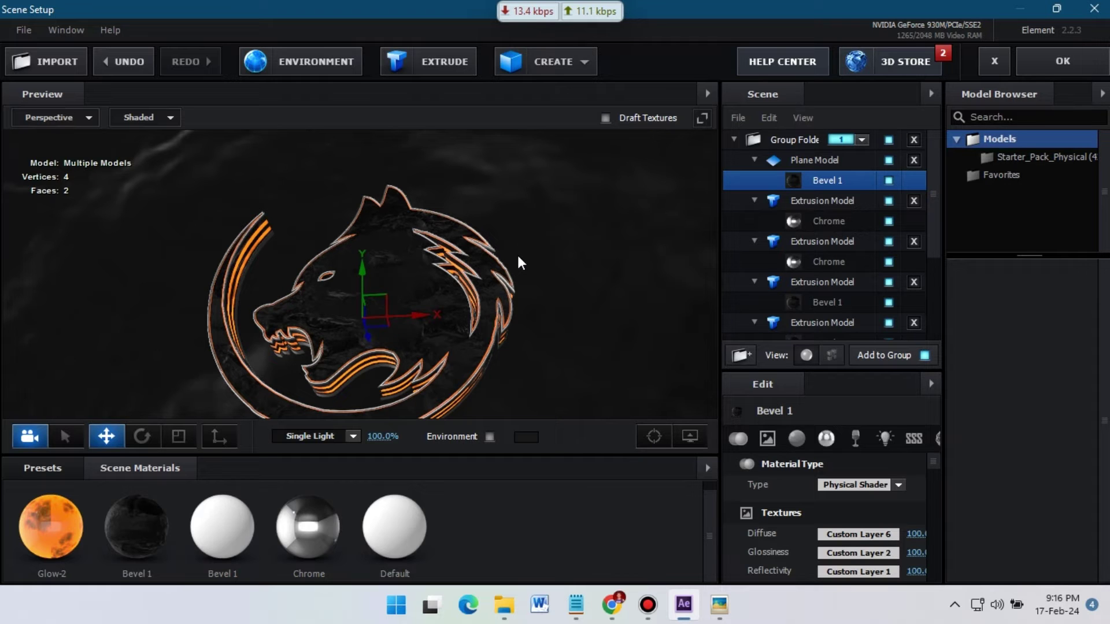
{"action": "mouse_move", "coordinate": [519, 259]}
{"action": "left_mouse_down"}
{"action": "mouse_move", "coordinate": [543, 266]}
{"action": "mouse_move", "coordinate": [525, 242]}
{"action": "left_mouse_up"}
- Set the plane model's Reflect Mode to Mirror Surface and accept the scene setup
{"action": "right_click", "coordinate": [803, 158]}
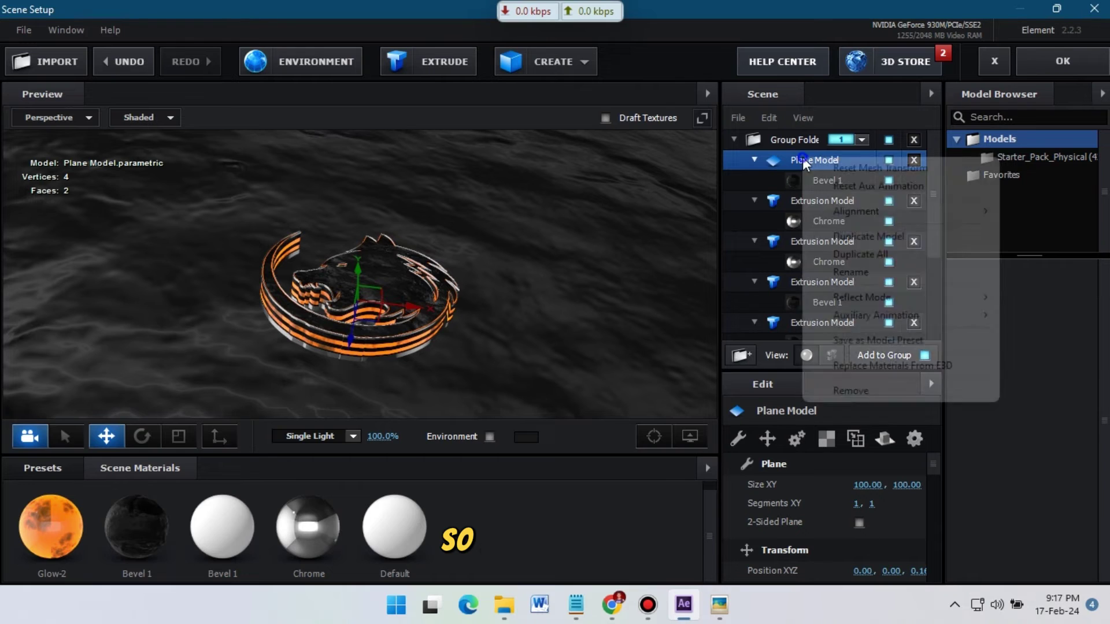
{"action": "mouse_move", "coordinate": [903, 301]}
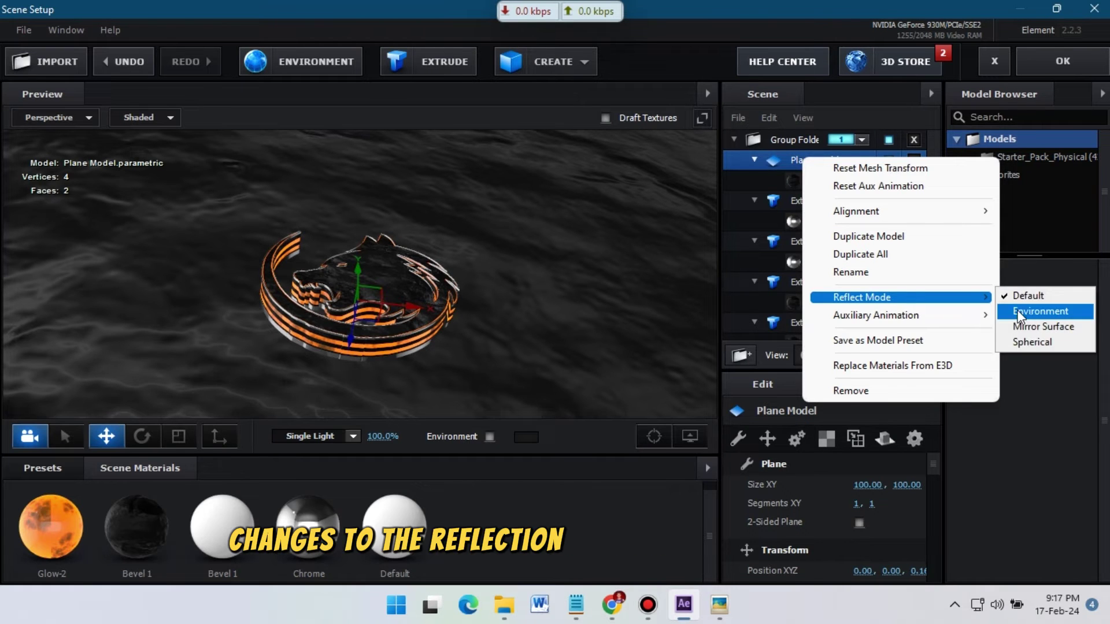
{"action": "left_click", "coordinate": [1035, 324]}
{"action": "left_click_drag", "start_coordinate": [530, 277], "coordinate": [538, 301]}
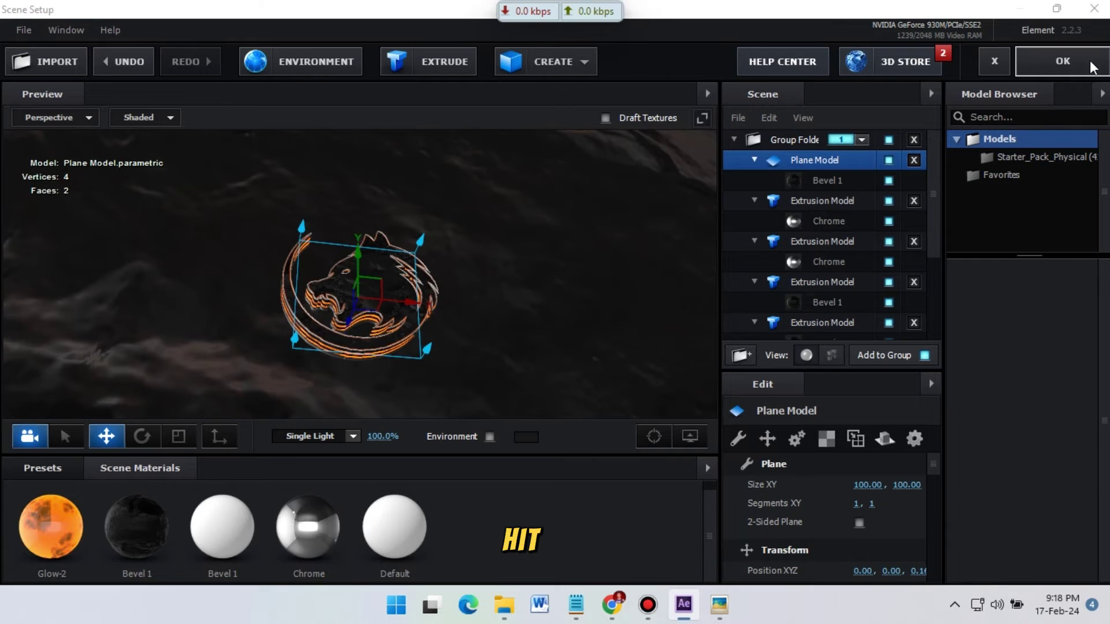
{"action": "left_click", "coordinate": [1063, 62]}
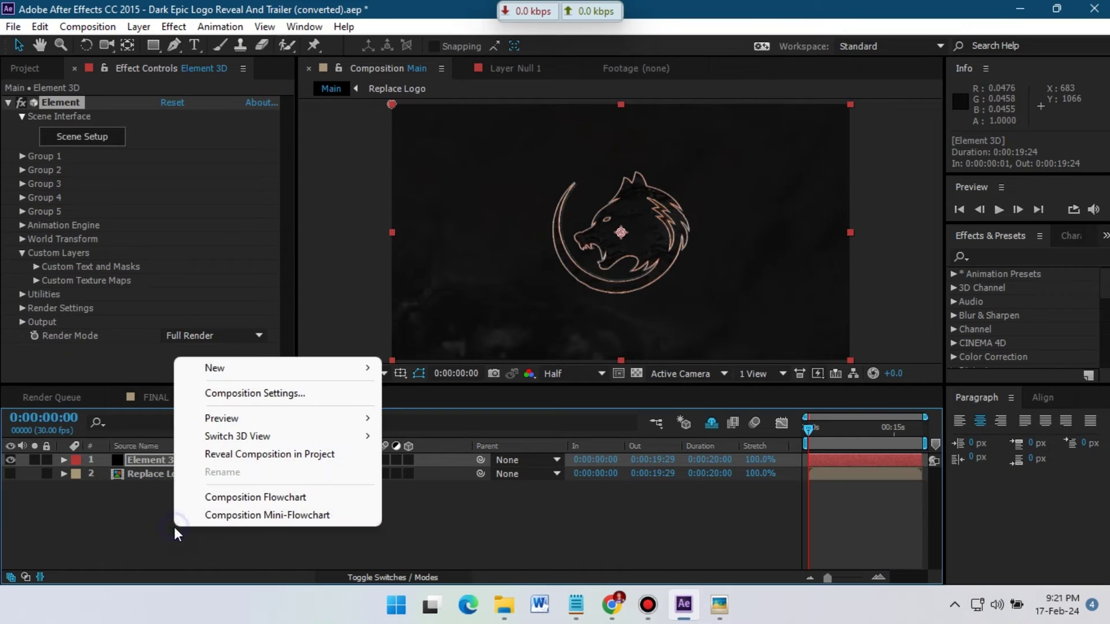
- Add a white spot light with 100% intensity and a 180° cone angle, and position it above the wolf's head
{"action": "mouse_move", "coordinate": [248, 373]}
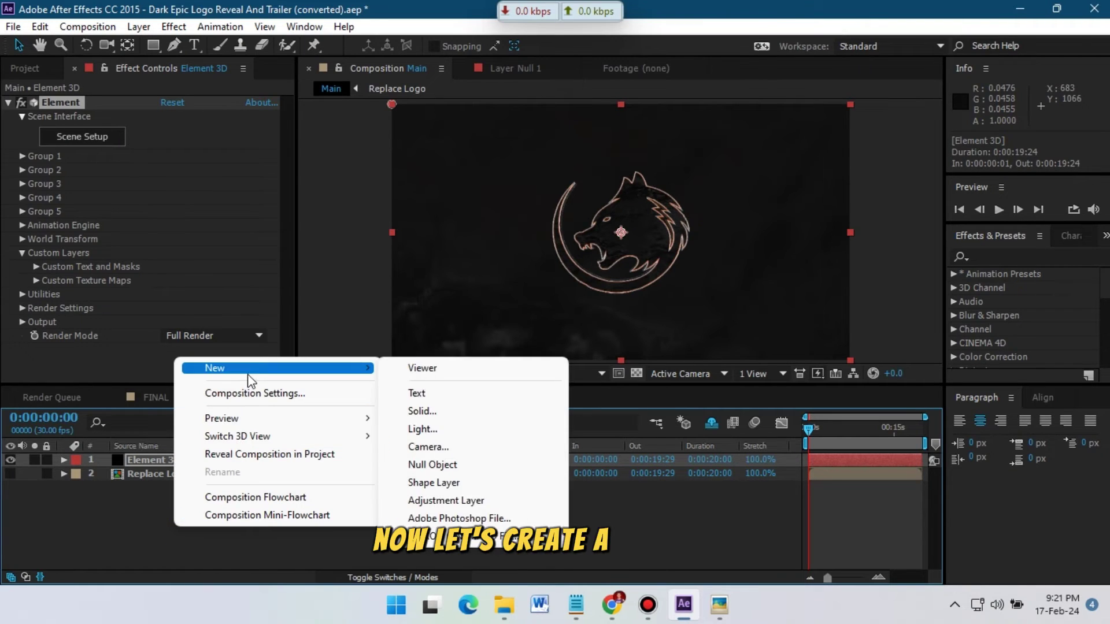
{"action": "left_click", "coordinate": [427, 430]}
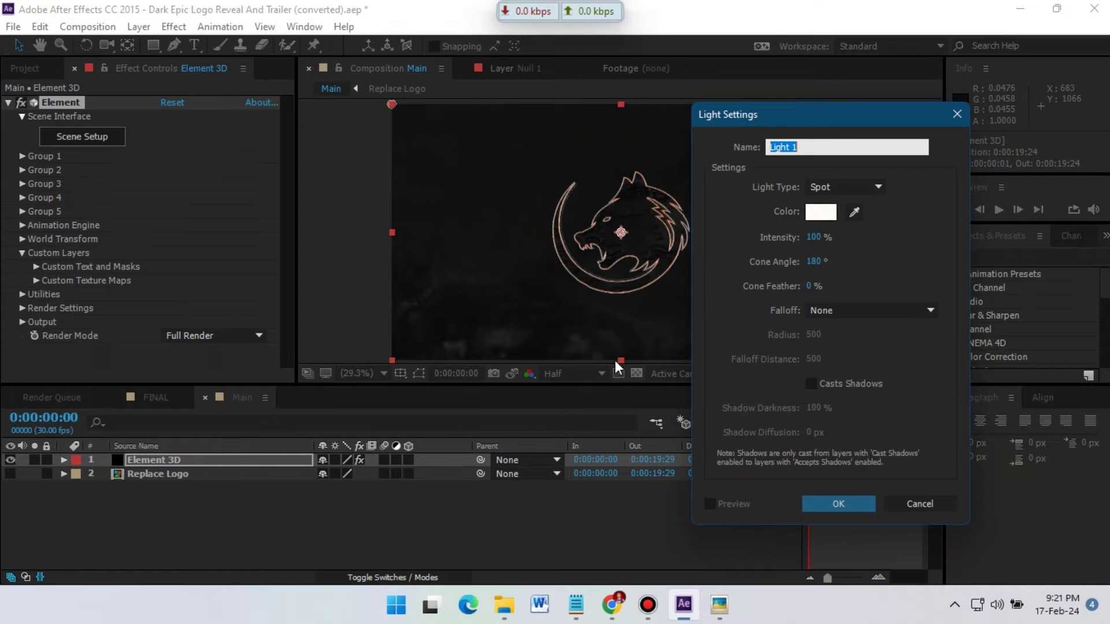
{"action": "left_click", "coordinate": [839, 504]}
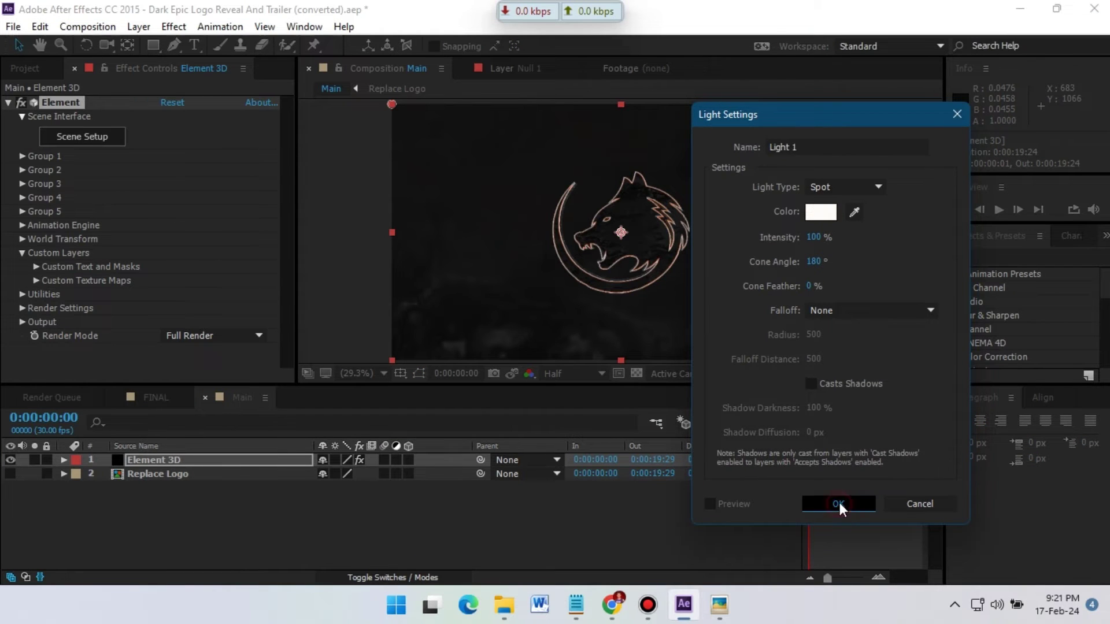
{"action": "left_click_drag", "start_coordinate": [648, 164], "coordinate": [650, 226]}
{"action": "left_click_drag", "start_coordinate": [621, 260], "coordinate": [667, 130]}
{"action": "left_click_drag", "start_coordinate": [656, 194], "coordinate": [642, 229]}
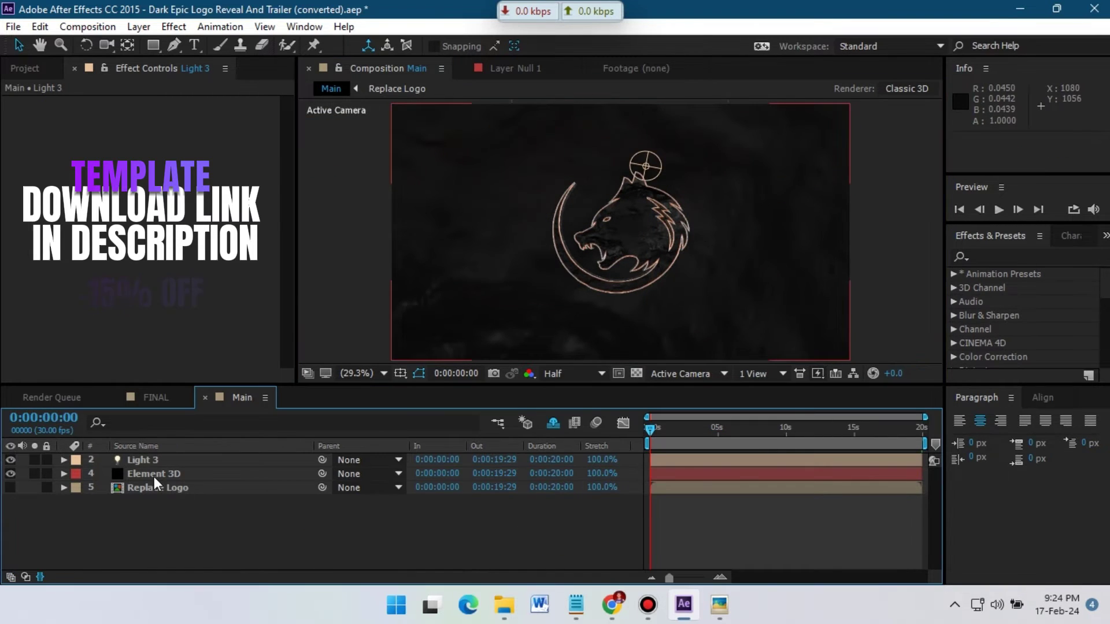
- Enable ambient occlusion in SSAO mode in the Element 3D layer's render settings
{"action": "left_click", "coordinate": [156, 474]}
{"action": "left_click", "coordinate": [22, 252]}
{"action": "left_click", "coordinate": [22, 280]}
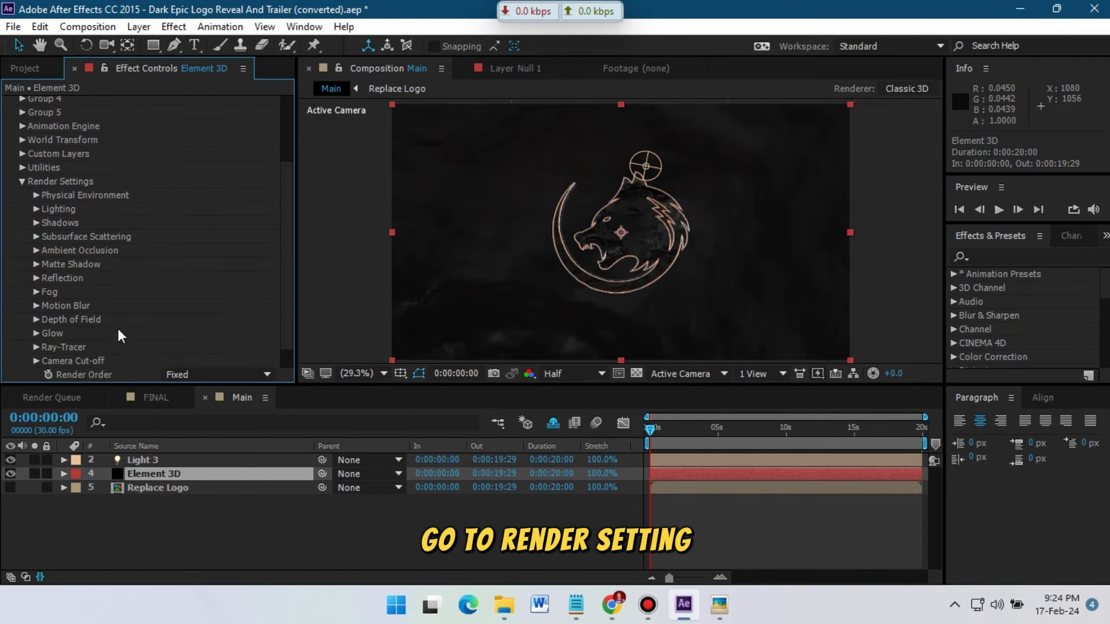
{"action": "left_click", "coordinate": [646, 606]}
{"action": "left_click", "coordinate": [646, 616]}
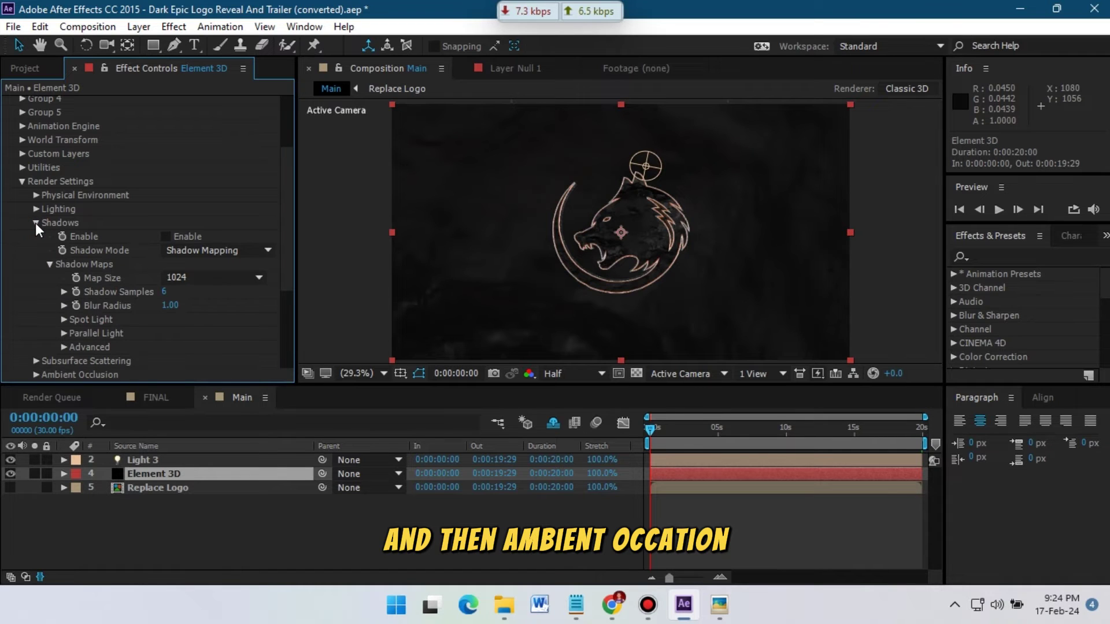
{"action": "left_click", "coordinate": [35, 223]}
{"action": "left_click", "coordinate": [36, 250]}
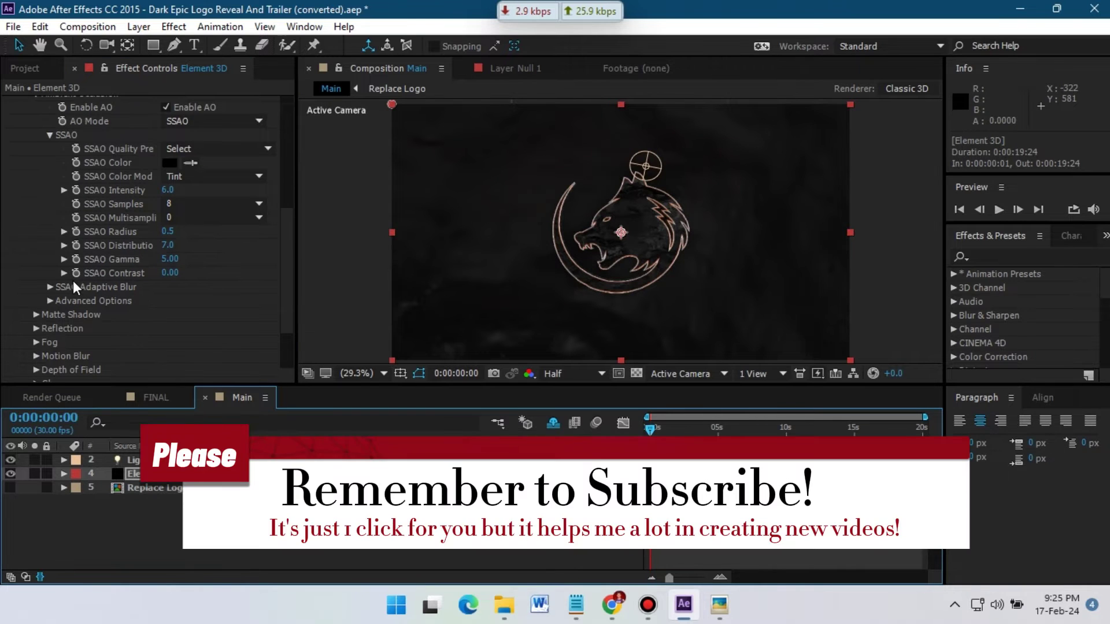
{"action": "scroll", "coordinate": [75, 277], "scroll_direction": "up", "scroll_amount": 3}
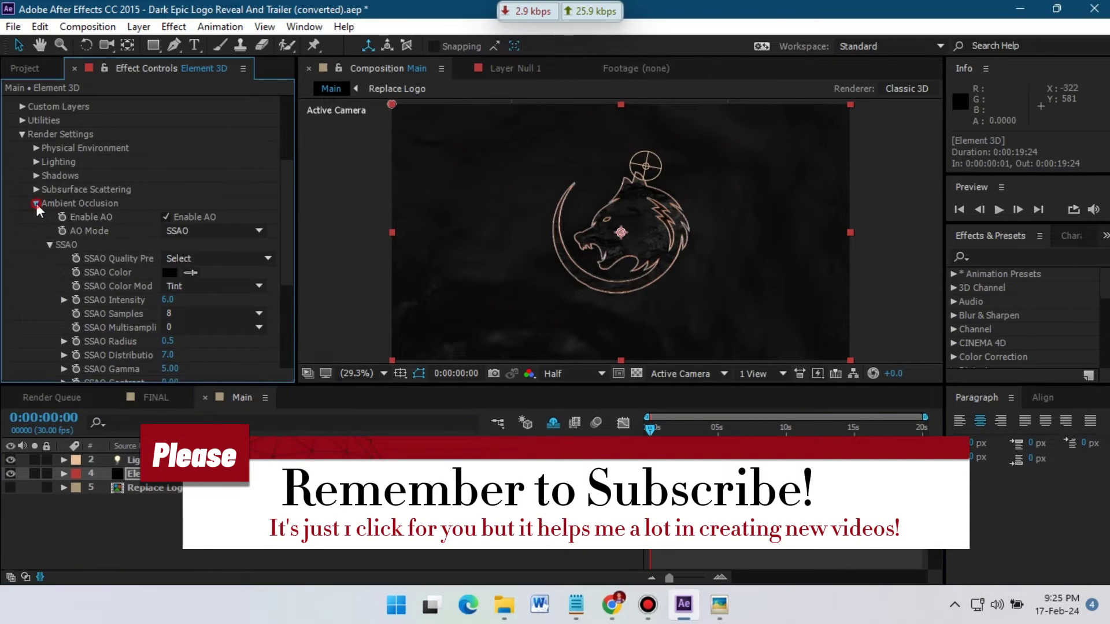
{"action": "left_click", "coordinate": [36, 204]}
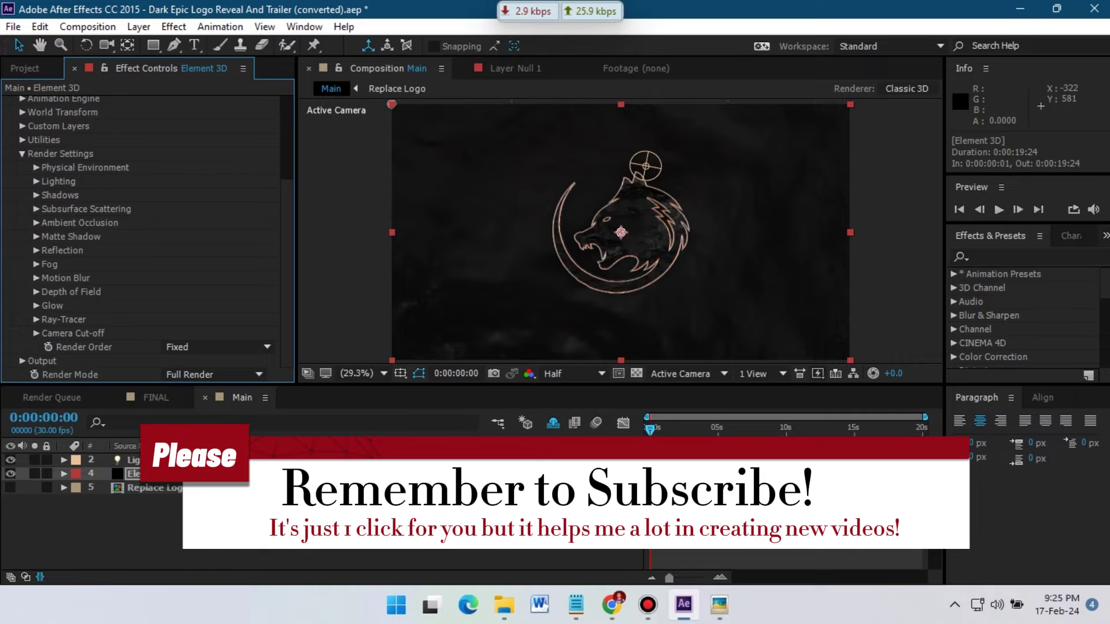
- Create a two-node camera using the 24 mm preset
{"action": "right_click", "coordinate": [185, 532]}
{"action": "mouse_move", "coordinate": [267, 376]}
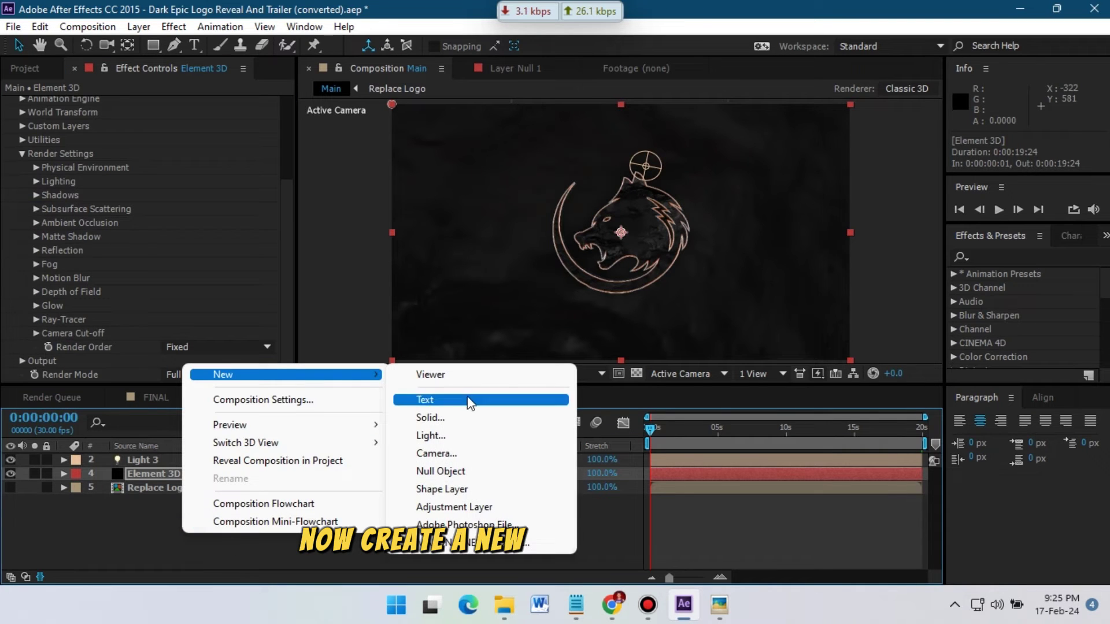
{"action": "left_click", "coordinate": [457, 454]}
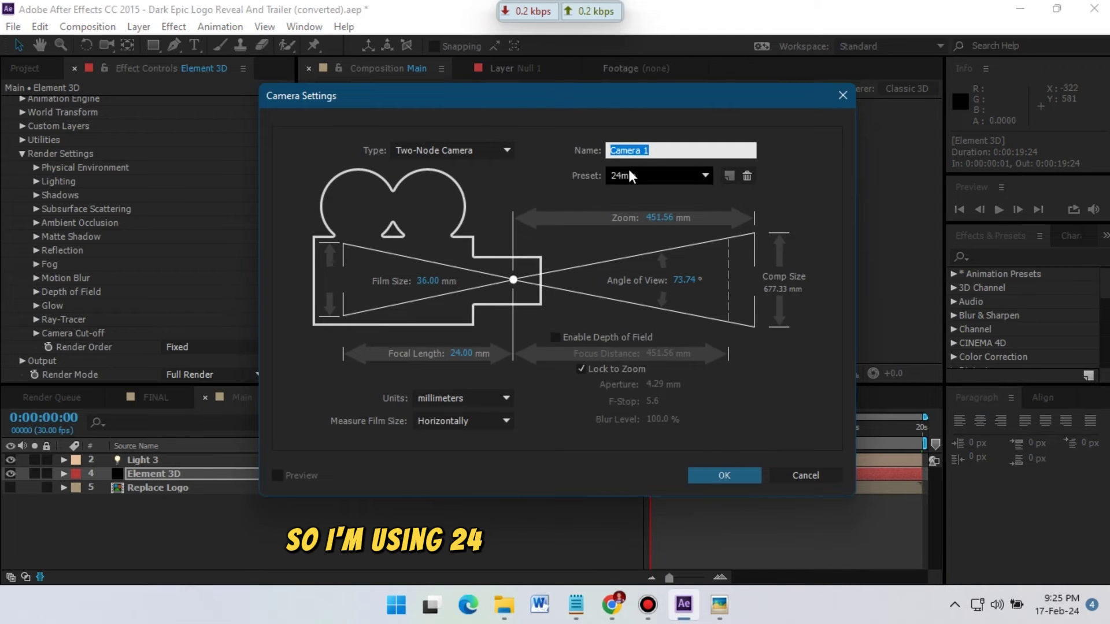
{"action": "left_click", "coordinate": [719, 476]}
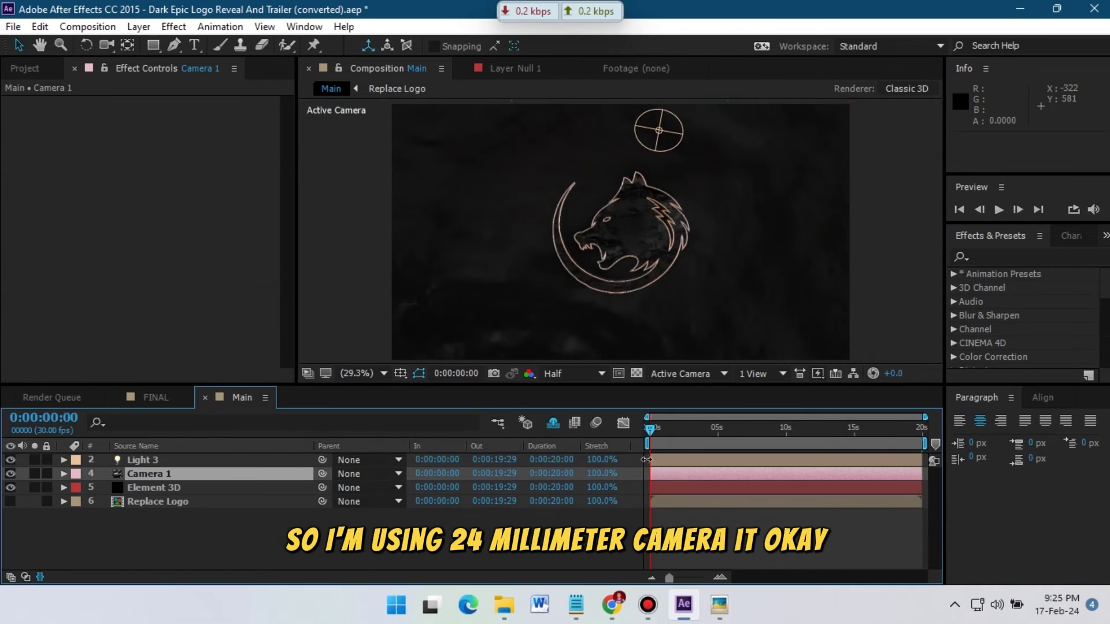
- Dolly the camera in toward the logo and set the preview resolution to Third
{"action": "left_click_drag", "start_coordinate": [106, 45], "coordinate": [151, 98]}
{"action": "left_click_drag", "start_coordinate": [613, 144], "coordinate": [601, 271]}
{"action": "left_click", "coordinate": [575, 374]}
{"action": "left_click", "coordinate": [598, 453]}
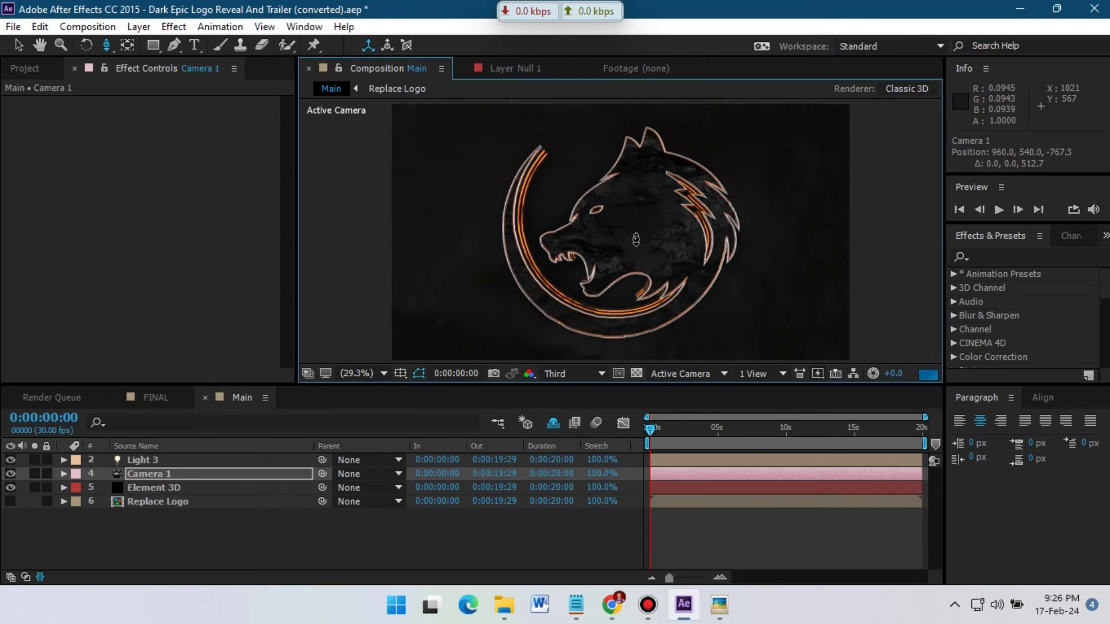
{"action": "left_click_drag", "start_coordinate": [626, 178], "coordinate": [626, 216]}
- Orbit, dolly and pan the camera to frame a low, tilted close-up of the wolf's jaw and lower ring
{"action": "left_click_drag", "start_coordinate": [107, 46], "coordinate": [151, 70]}
{"action": "left_click_drag", "start_coordinate": [620, 303], "coordinate": [660, 213]}
{"action": "left_click_drag", "start_coordinate": [106, 46], "coordinate": [151, 99]}
{"action": "left_click_drag", "start_coordinate": [598, 179], "coordinate": [597, 218]}
{"action": "left_click_drag", "start_coordinate": [107, 45], "coordinate": [179, 81]}
{"action": "left_click_drag", "start_coordinate": [580, 183], "coordinate": [565, 303]}
- Set starting keyframes for the camera's Point of Interest and Position at 0:00:00:00
{"action": "key", "text": "p"}
{"action": "key", "text": "shift+a"}
{"action": "left_click", "coordinate": [105, 487]}
{"action": "left_click", "coordinate": [105, 501]}
- At 0:00:03:00, pan and orbit the camera to a new view of the wolf's jaw, and preview the move from the start
{"action": "left_click", "coordinate": [678, 444]}
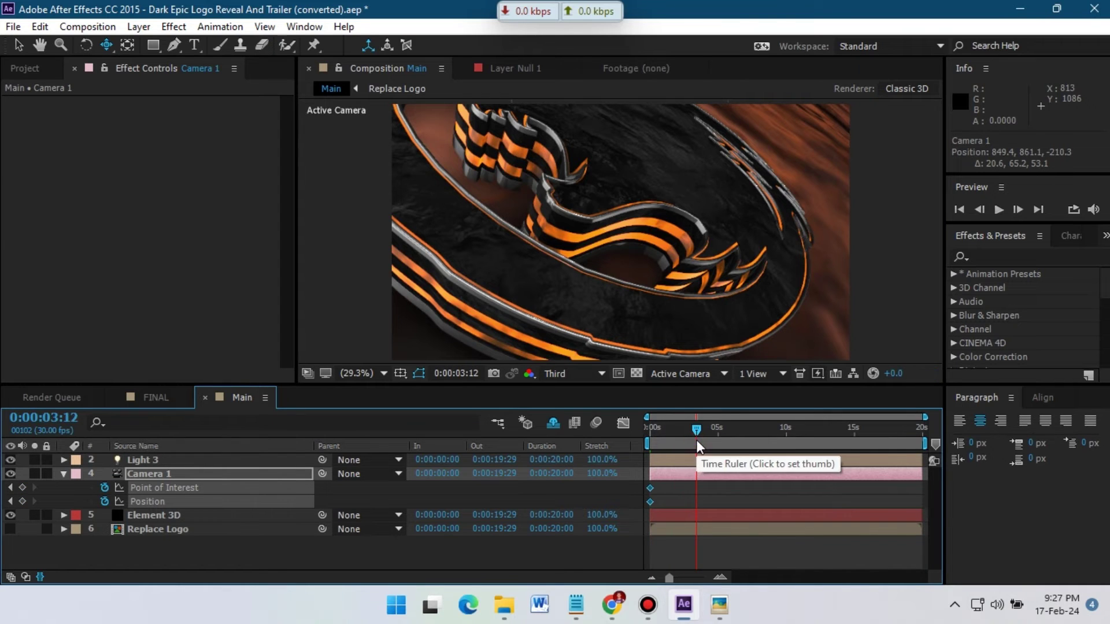
{"action": "left_click", "coordinate": [692, 444]}
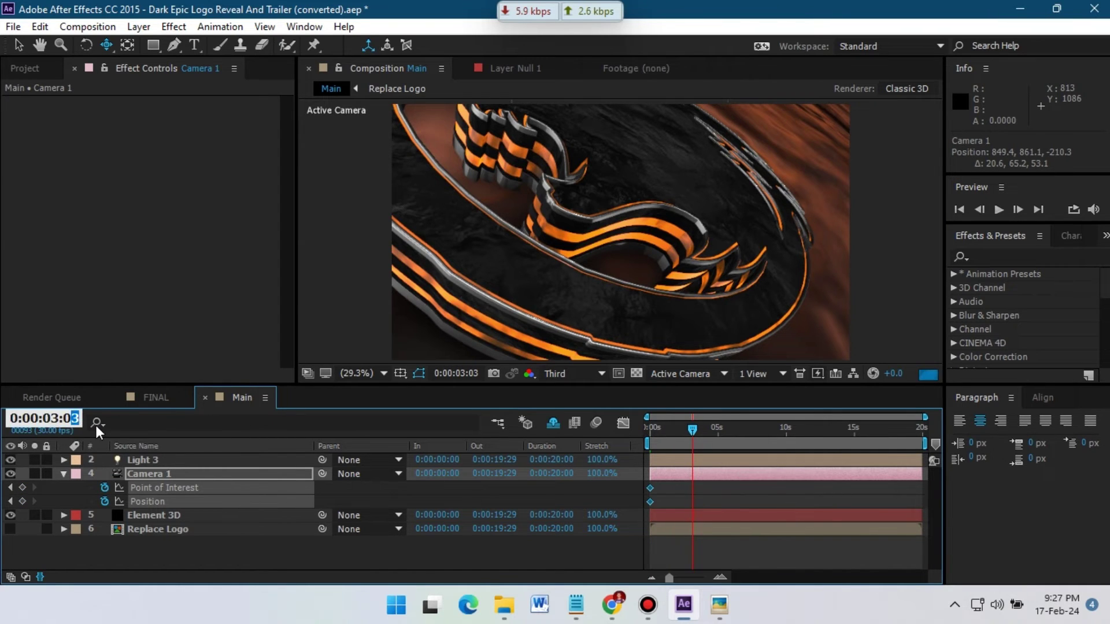
{"action": "type", "text": "0"}
{"action": "key", "text": "Return"}
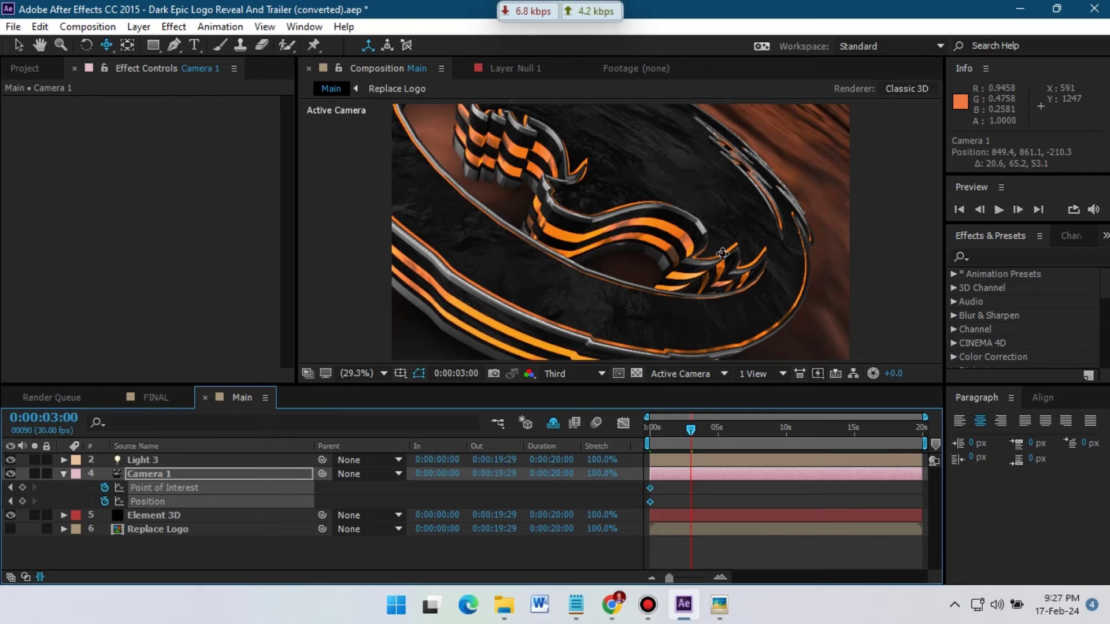
{"action": "left_click_drag", "start_coordinate": [722, 254], "coordinate": [748, 258]}
{"action": "left_click_drag", "start_coordinate": [106, 45], "coordinate": [183, 66]}
{"action": "left_click_drag", "start_coordinate": [631, 202], "coordinate": [608, 208]}
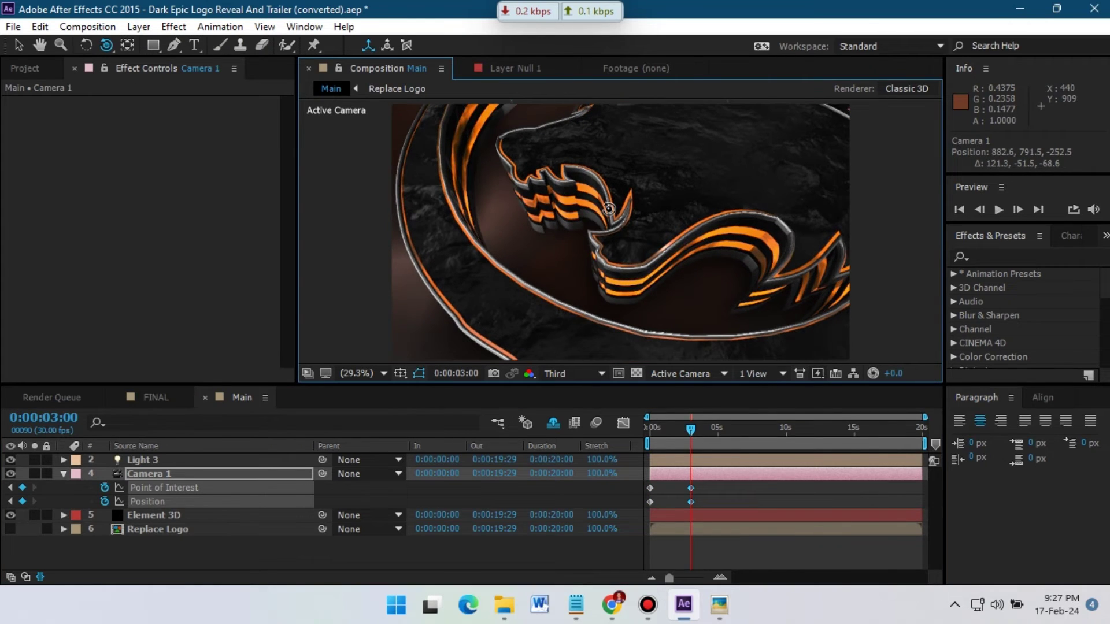
{"action": "left_click", "coordinate": [711, 445]}
{"action": "key", "text": "space"}
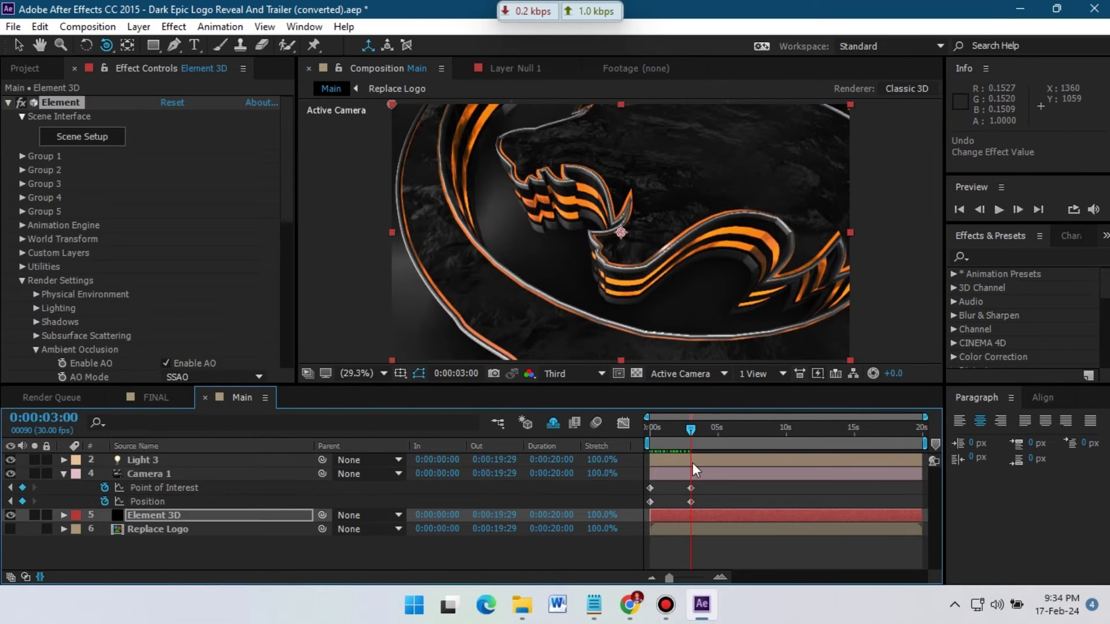
- Split the camera layer at 0:00:03:00 and clear the Point of Interest and Position keyframes on the second camera
{"action": "left_click", "coordinate": [700, 475]}
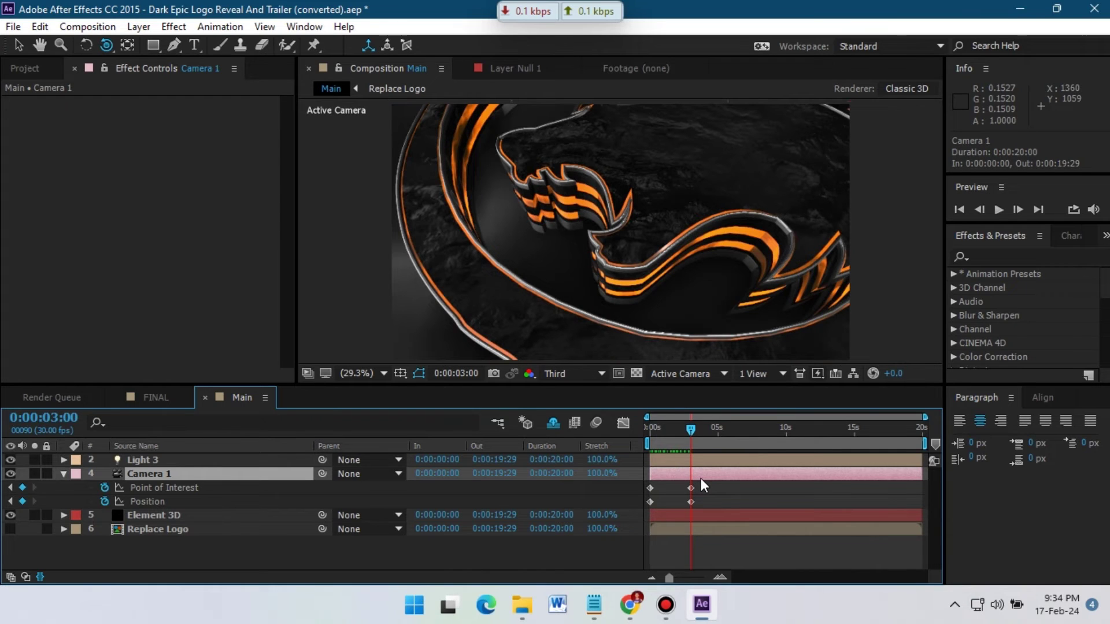
{"action": "key", "text": "ctrl+shift+d"}
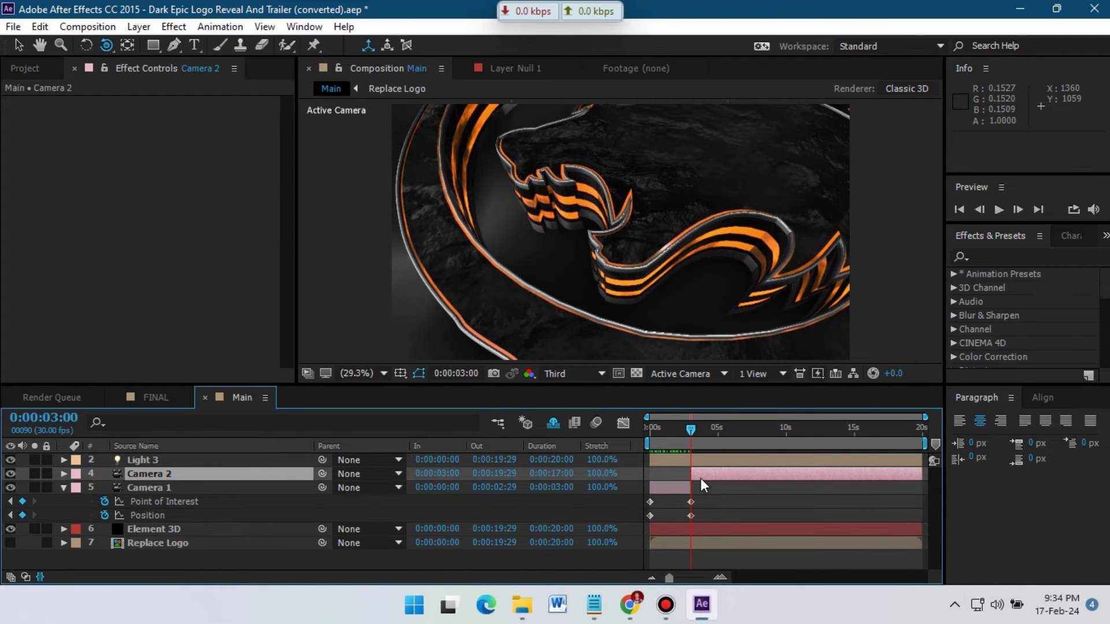
{"action": "key", "text": "u"}
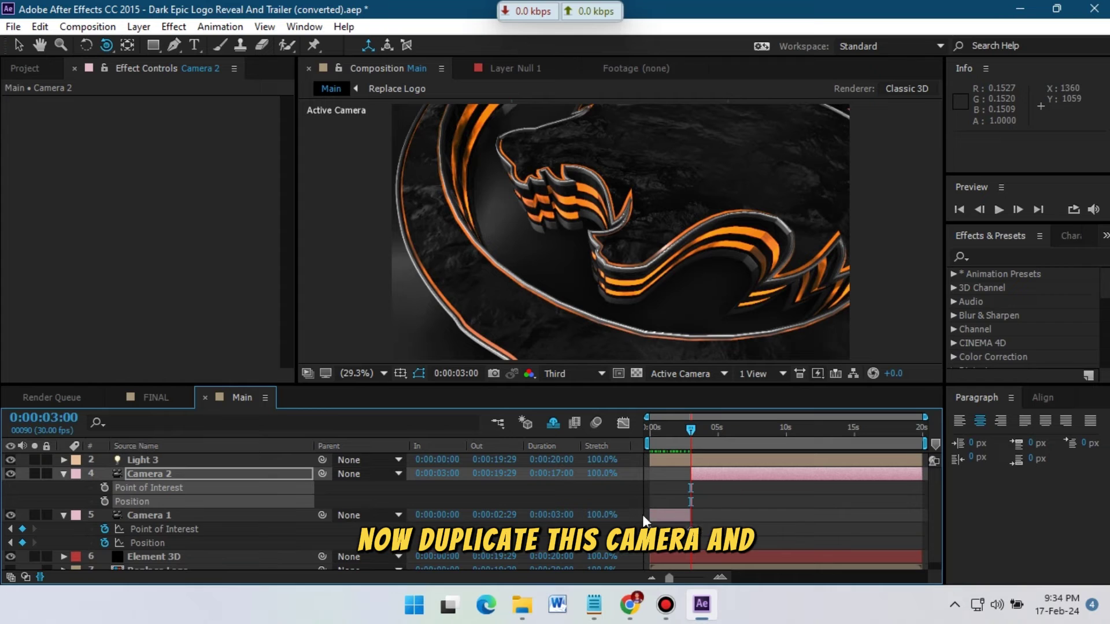
{"action": "left_click", "coordinate": [63, 515]}
- Pull the second camera back and orbit it to a more frontal view of the wolf's head
{"action": "left_click_drag", "start_coordinate": [106, 45], "coordinate": [161, 99]}
{"action": "left_click_drag", "start_coordinate": [680, 177], "coordinate": [680, 278]}
{"action": "left_click", "coordinate": [106, 50]}
{"action": "left_click_drag", "start_coordinate": [530, 345], "coordinate": [621, 234]}
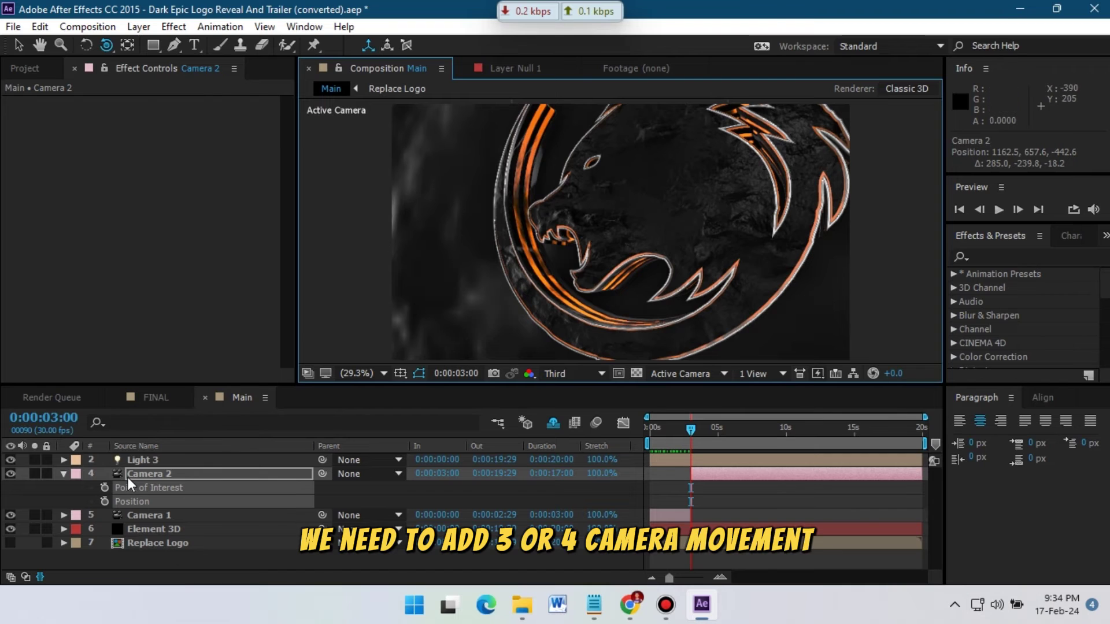
- Reveal the second camera's rotation properties and set its Z Rotation to about 15°
{"action": "key", "text": "alt+shift+r"}
{"action": "scroll", "coordinate": [174, 520], "scroll_direction": "down", "scroll_amount": 2}
{"action": "scroll", "coordinate": [115, 549], "scroll_direction": "up", "scroll_amount": 2}
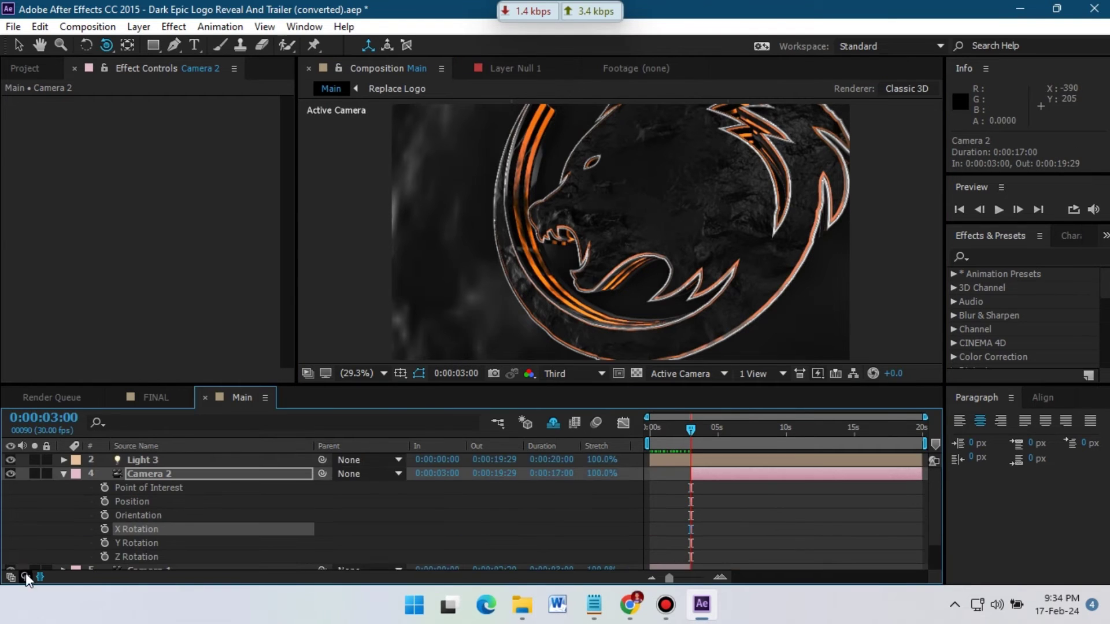
{"action": "left_click", "coordinate": [11, 577]}
{"action": "left_click_drag", "start_coordinate": [338, 530], "coordinate": [361, 551]}
{"action": "key", "text": "ctrl+z"}
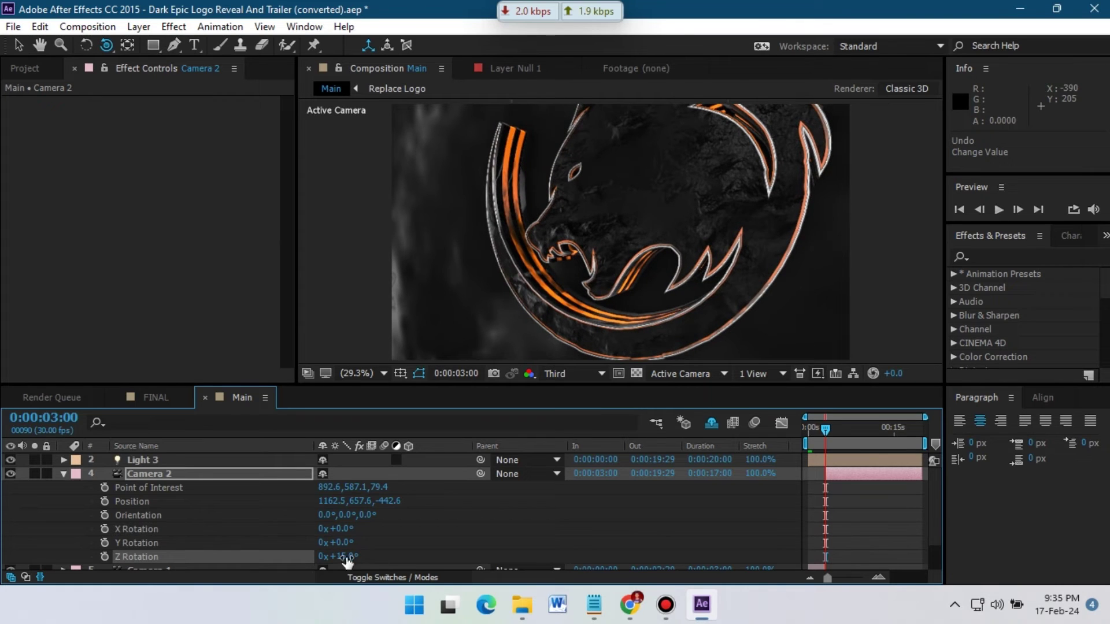
- Keyframe the second camera's Point of Interest, Position and Z Rotation at 0:00:03:00, and set its Z Rotation to 0° at 0:00:06:00
{"action": "left_click", "coordinate": [104, 487]}
{"action": "left_click", "coordinate": [104, 501]}
{"action": "left_click", "coordinate": [848, 428]}
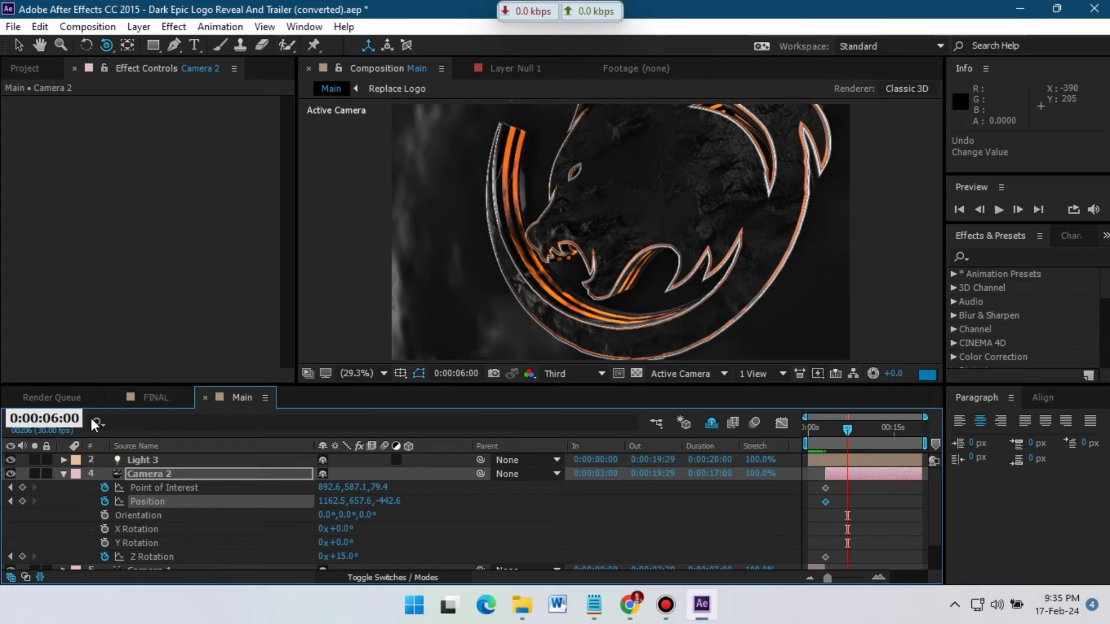
{"action": "key", "text": "Return"}
{"action": "type", "text": "0"}
{"action": "key", "text": "Return"}
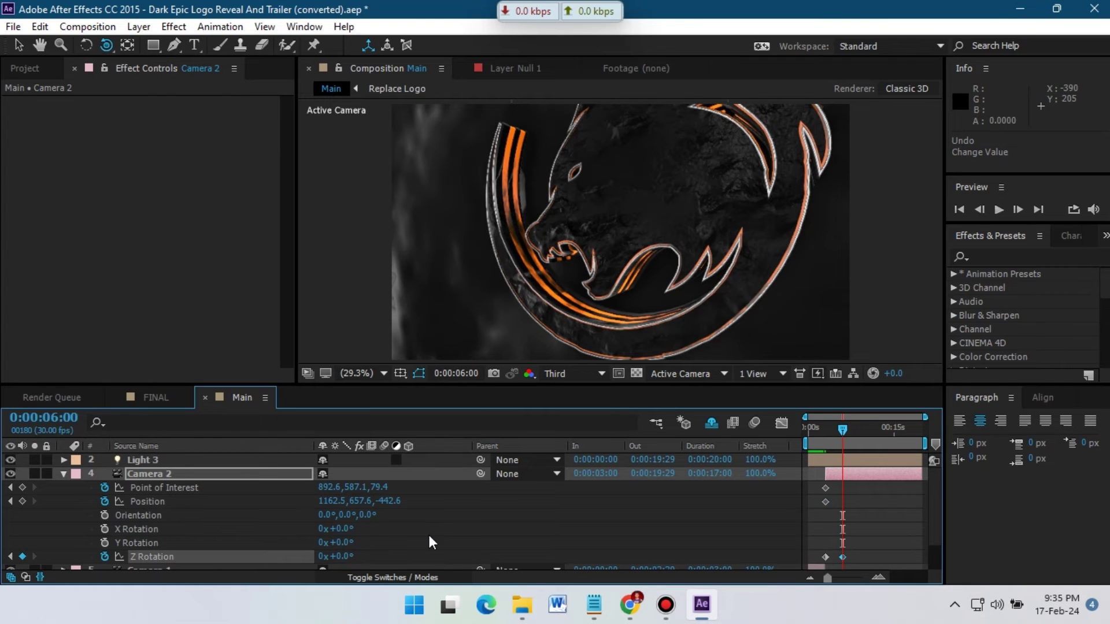
- At 0:00:06:00, orbit and pan the second camera slightly to keyframe the end position of its move across the wolf's head
{"action": "left_click", "coordinate": [106, 47]}
{"action": "left_click", "coordinate": [191, 63]}
{"action": "left_click_drag", "start_coordinate": [644, 213], "coordinate": [654, 201]}
{"action": "left_click", "coordinate": [107, 47]}
{"action": "left_click", "coordinate": [198, 81]}
{"action": "left_click_drag", "start_coordinate": [564, 243], "coordinate": [540, 257]}
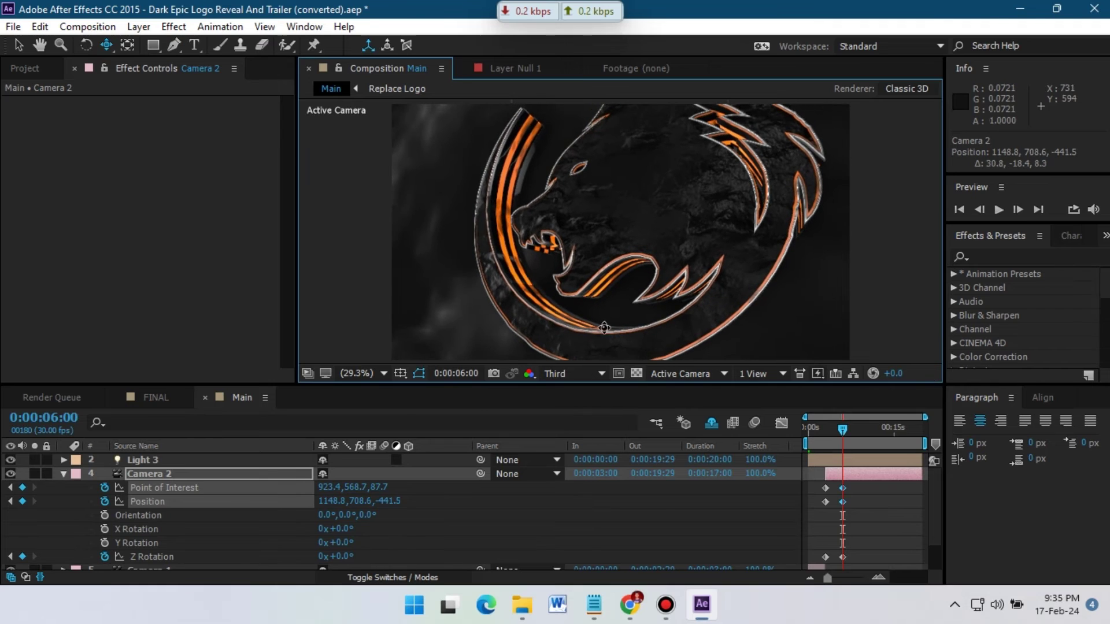
- Split the second camera layer at 0:00:06:00, and reveal and select the keyframes on the new camera
{"action": "left_click", "coordinate": [851, 476]}
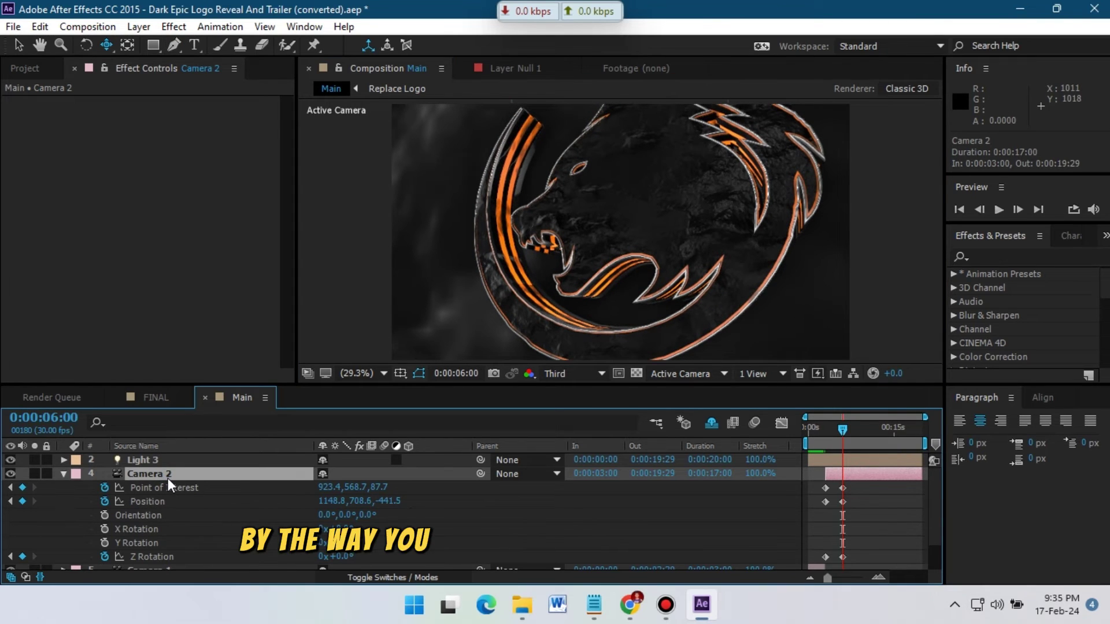
{"action": "key", "text": "ctrl+shift+d"}
{"action": "left_click", "coordinate": [64, 487]}
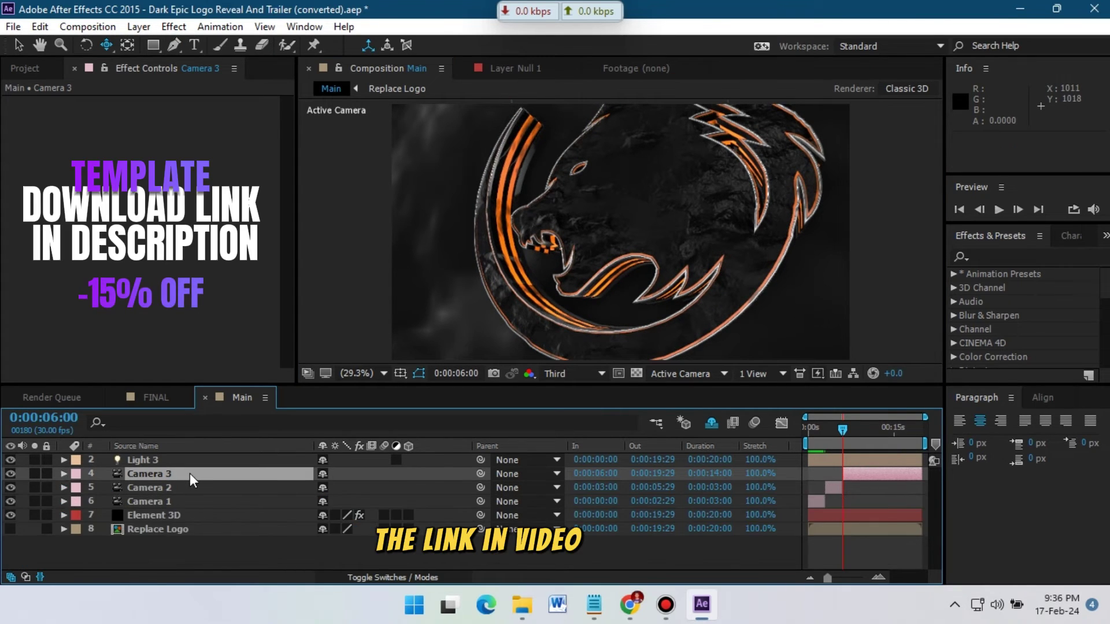
{"action": "key", "text": "u"}
{"action": "left_click_drag", "start_coordinate": [856, 486], "coordinate": [814, 516]}
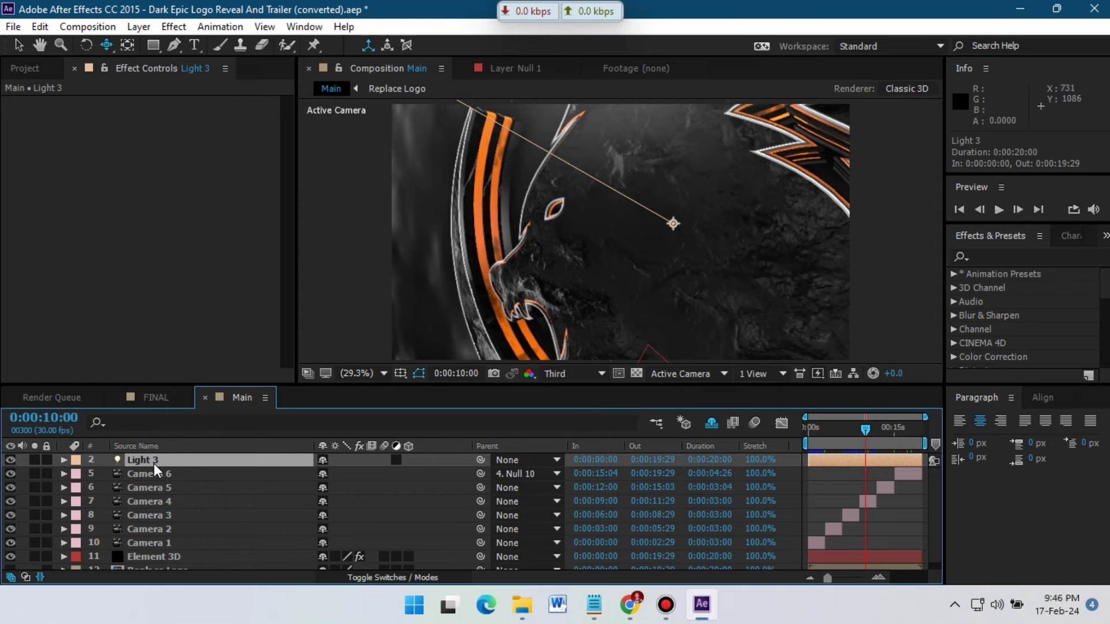
- Create an adjustment layer above Light 3 and rename it Curves
{"action": "left_click", "coordinate": [139, 27]}
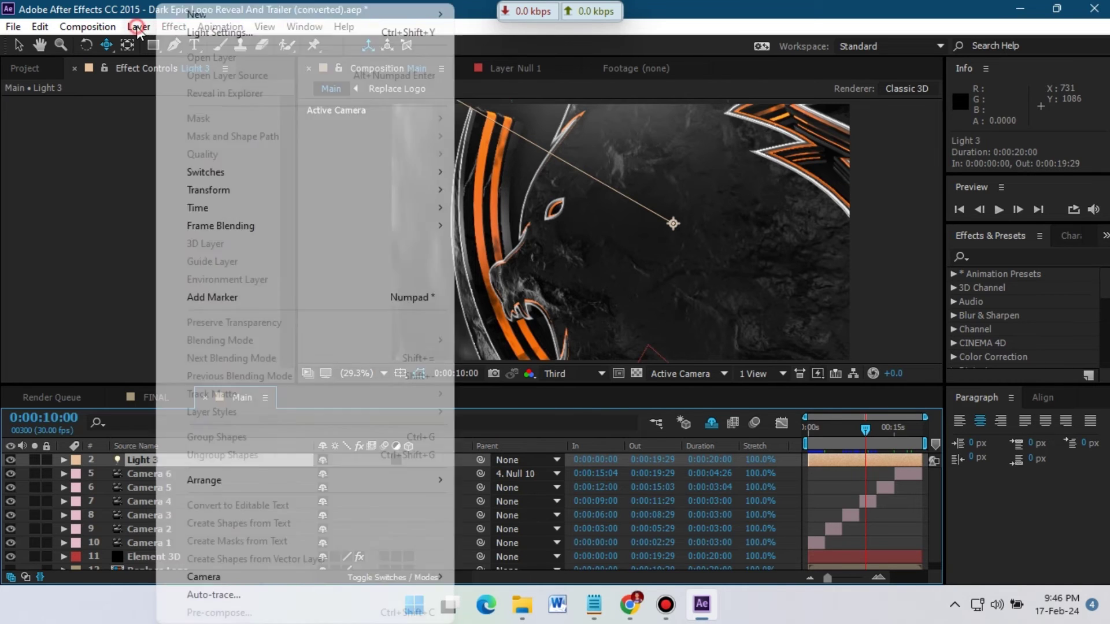
{"action": "mouse_move", "coordinate": [301, 14]}
{"action": "left_click", "coordinate": [535, 124]}
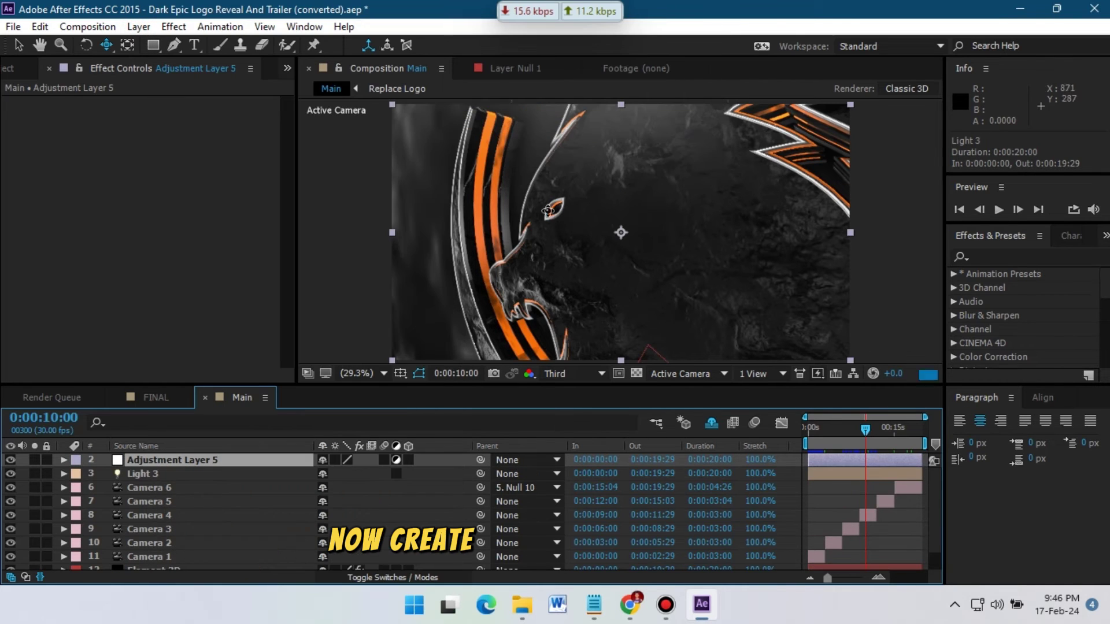
{"action": "right_click", "coordinate": [214, 460]}
{"action": "left_click", "coordinate": [442, 109]}
{"action": "type", "text": "Curve"}
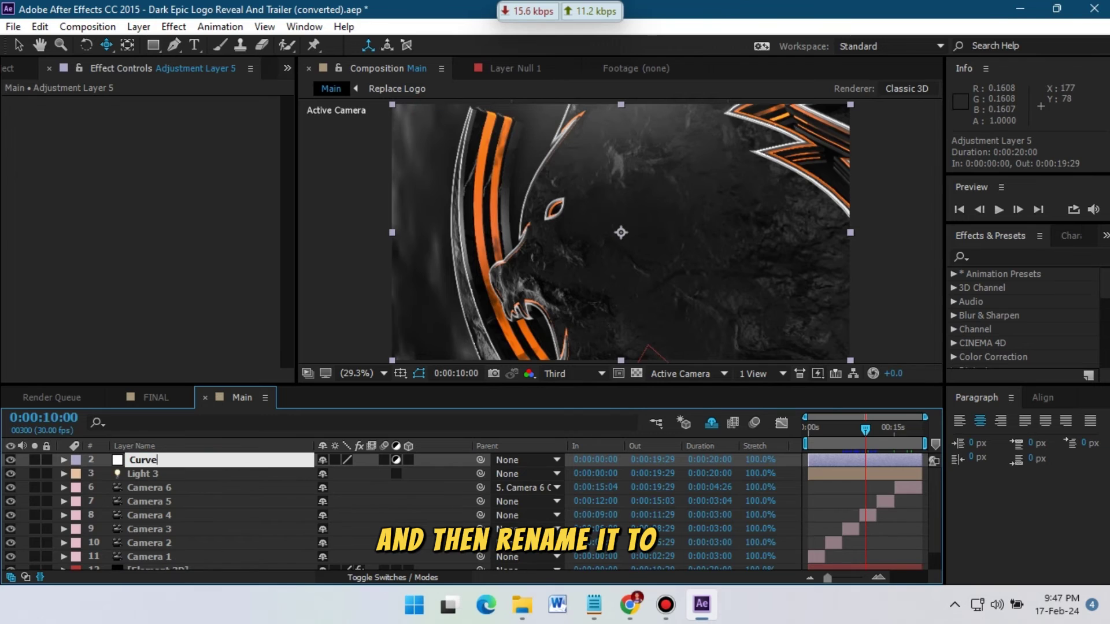
{"action": "key", "text": "Return"}
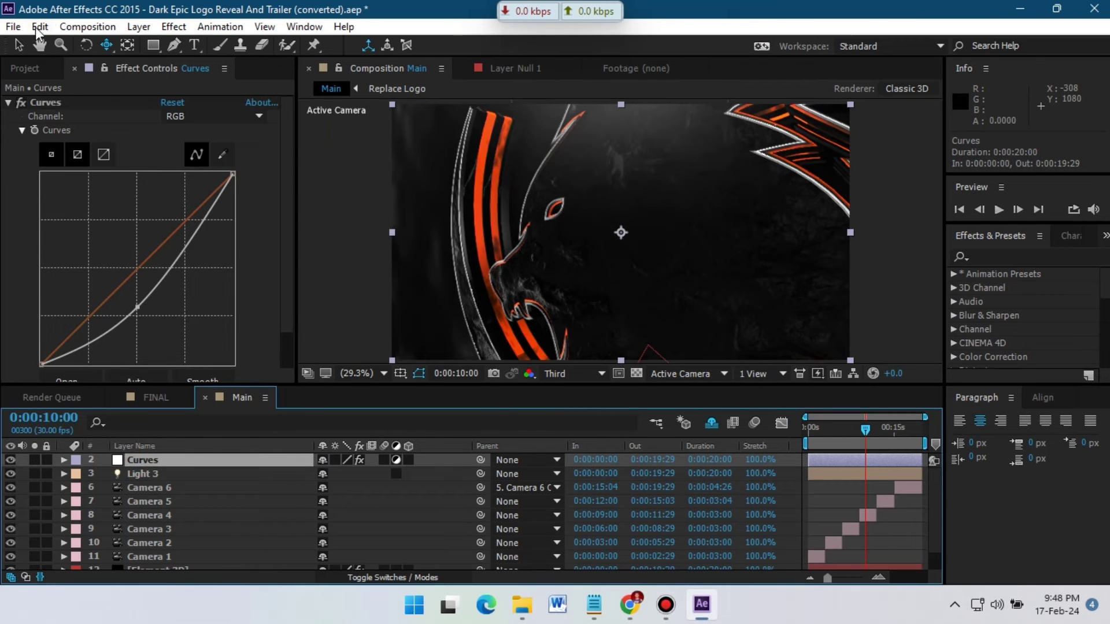
- Duplicate the Curves adjustment layer and select the Curves effect on the copy
{"action": "left_click", "coordinate": [40, 26]}
{"action": "left_click", "coordinate": [123, 239]}
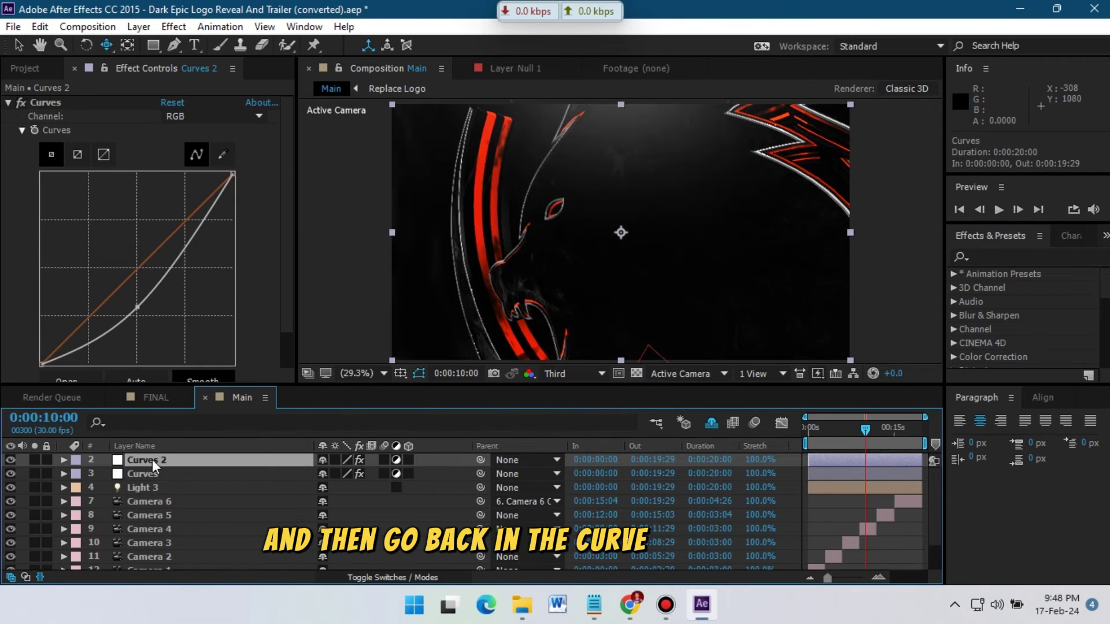
{"action": "left_click", "coordinate": [45, 103]}
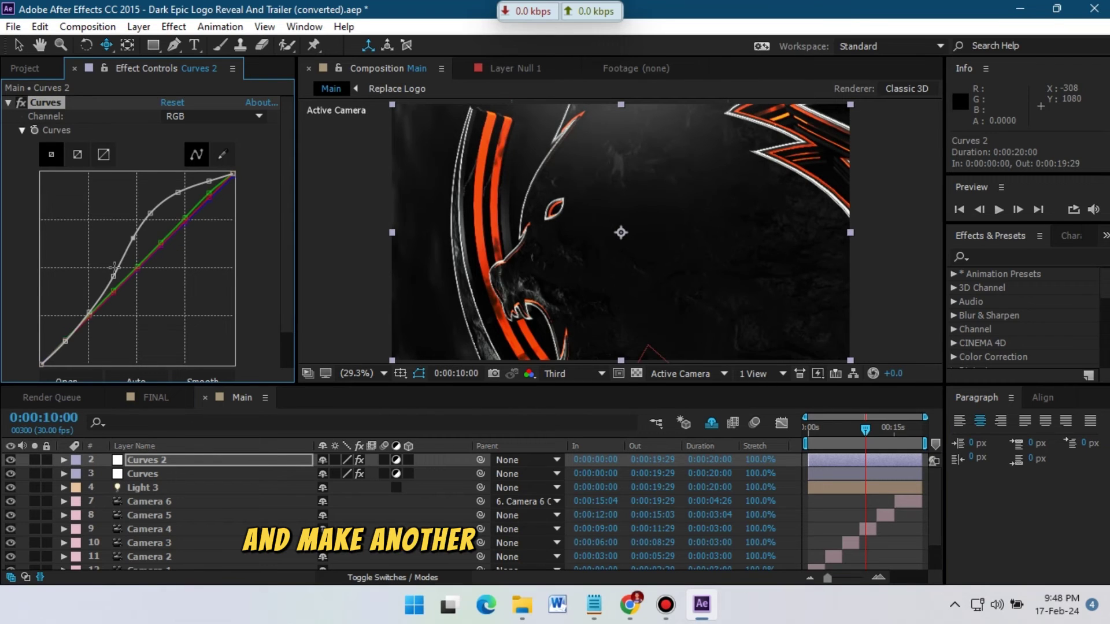
- Examine the Red, Green and Blue channel curves on the duplicated Curves layer, ending on the RGB channel
{"action": "left_click", "coordinate": [191, 116]}
{"action": "left_click", "coordinate": [176, 148]}
{"action": "left_click", "coordinate": [190, 117]}
{"action": "left_click", "coordinate": [191, 168]}
{"action": "left_click", "coordinate": [191, 116]}
{"action": "left_click", "coordinate": [199, 187]}
{"action": "left_click", "coordinate": [196, 116]}
{"action": "left_click", "coordinate": [200, 134]}
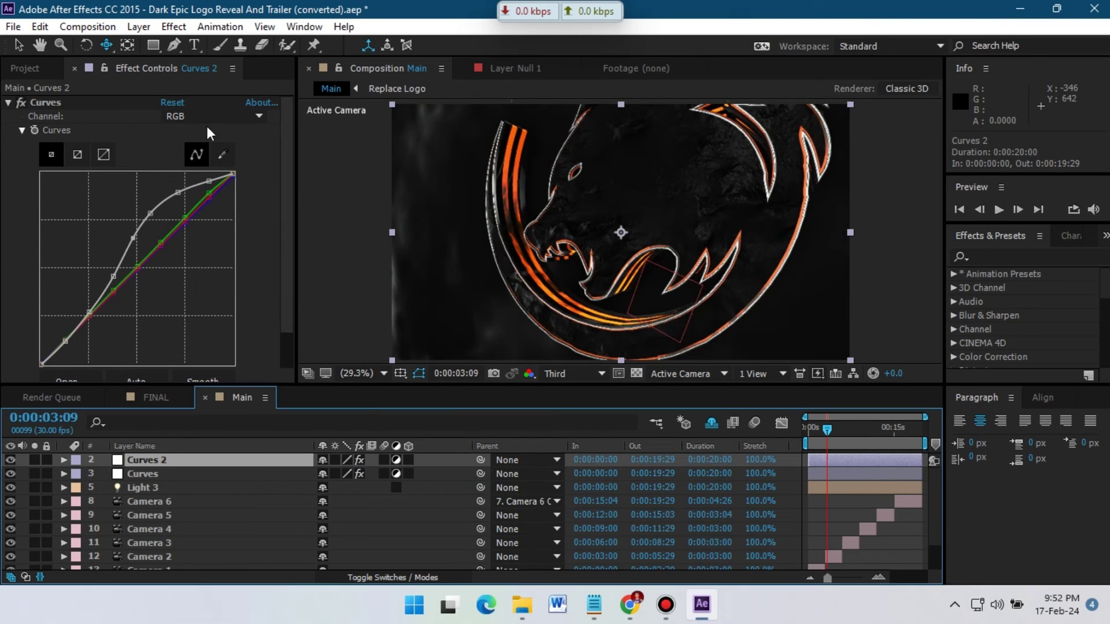
- Create another adjustment layer above both Curves layers and rename it Glow
{"action": "right_click", "coordinate": [155, 474]}
{"action": "mouse_move", "coordinate": [193, 12]}
{"action": "left_click", "coordinate": [508, 82]}
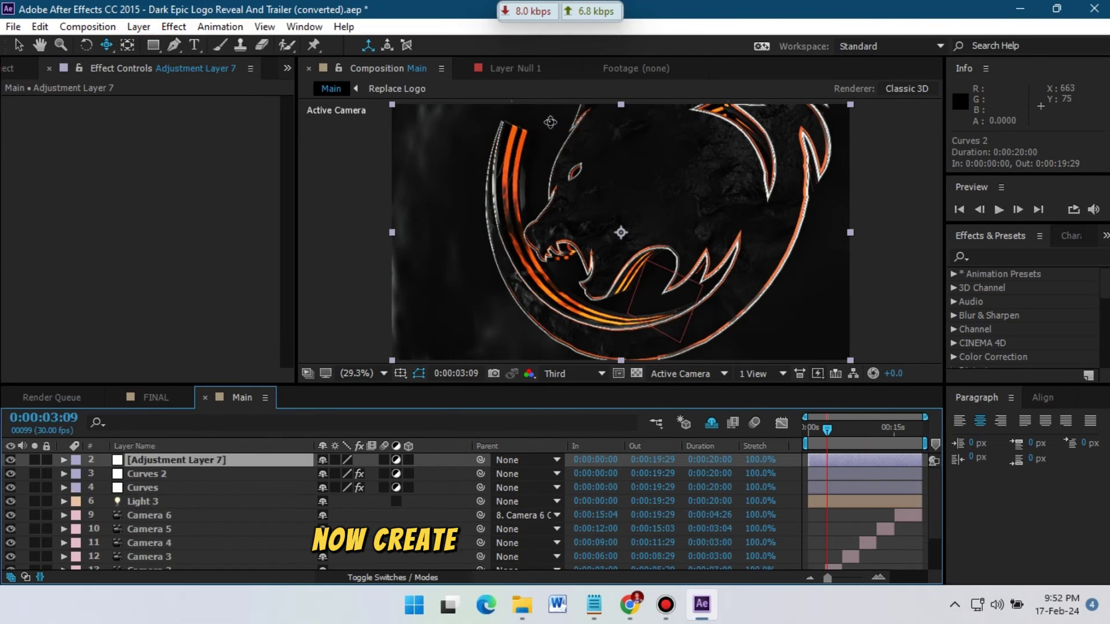
{"action": "right_click", "coordinate": [169, 460]}
{"action": "left_click", "coordinate": [408, 104]}
{"action": "type", "text": "Glo"}
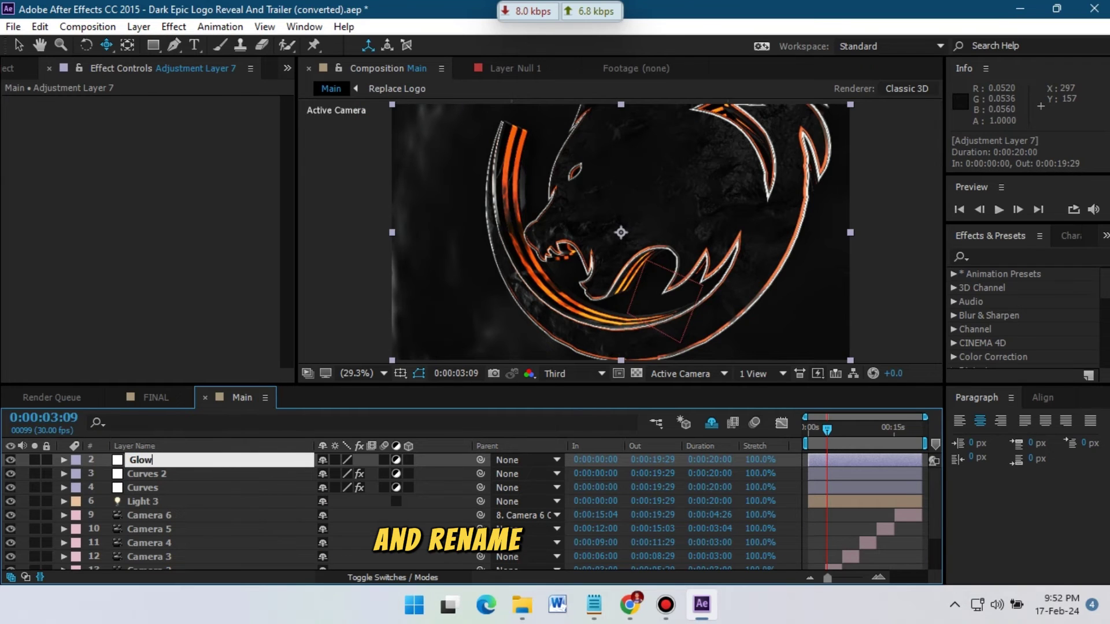
{"action": "type", "text": "w"}
{"action": "key", "text": "Return"}
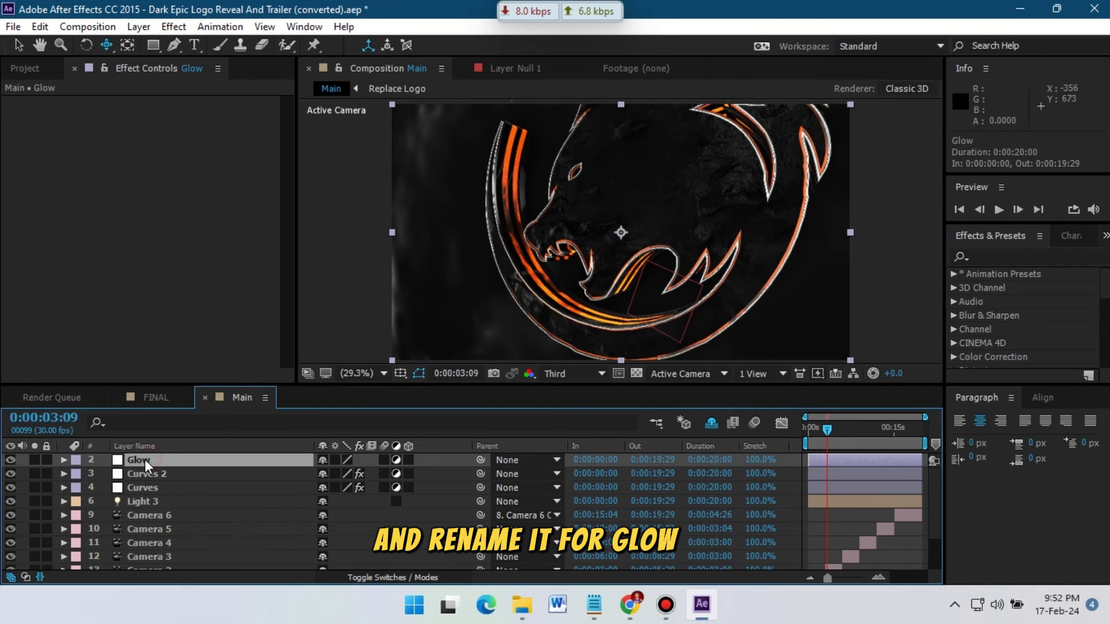
- Find the Stylize Glow effect, apply it to the Glow adjustment layer and set its Glow Threshold to 100%
{"action": "left_click", "coordinate": [1011, 257]}
{"action": "type", "text": "glow"}
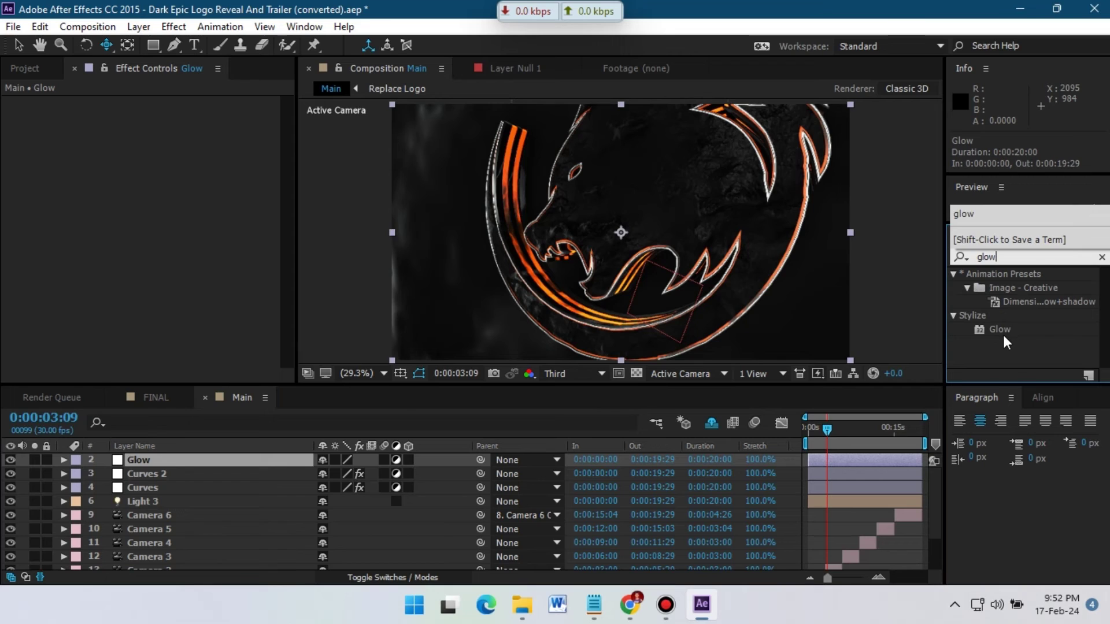
{"action": "left_click_drag", "start_coordinate": [1005, 338], "coordinate": [436, 435]}
{"action": "left_click_drag", "start_coordinate": [151, 463], "coordinate": [150, 462]}
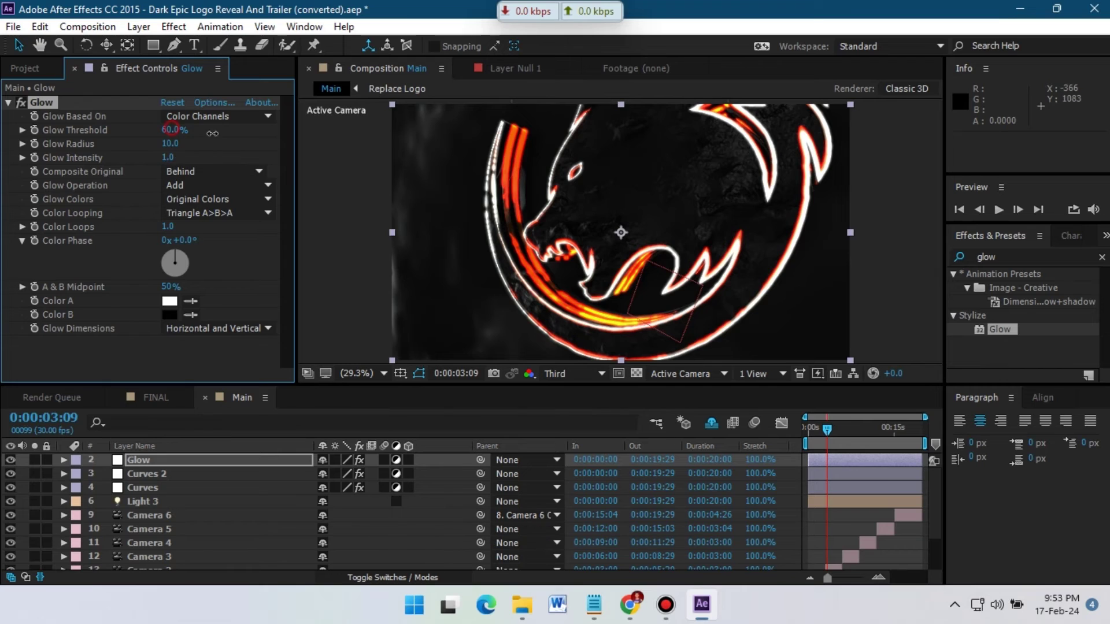
{"action": "type", "text": "100"}
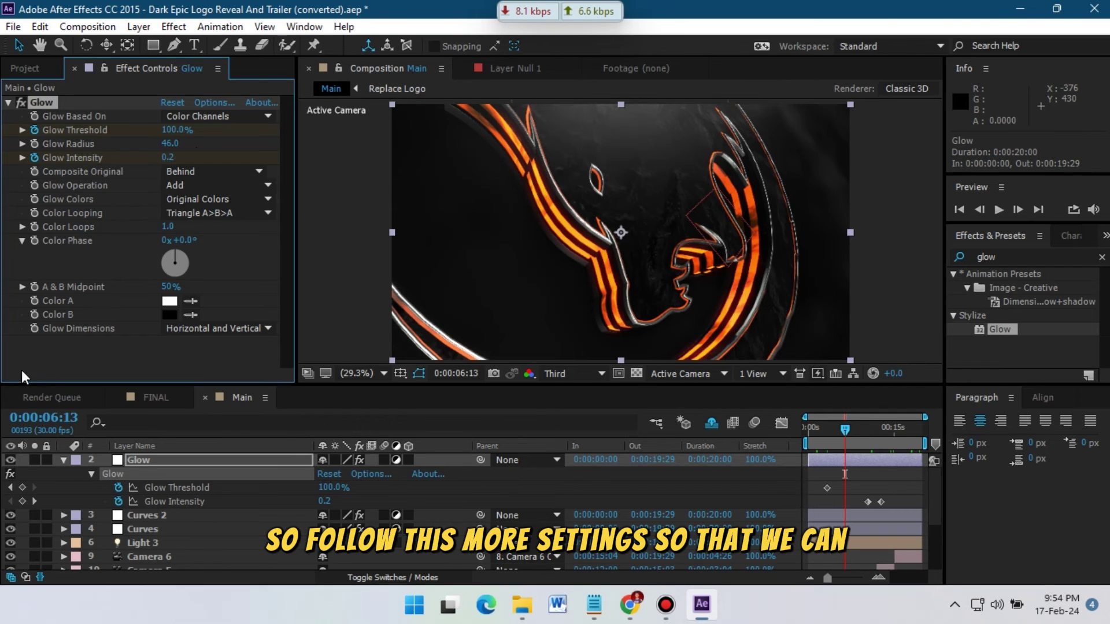
- Undo the last change on the Glow layer and duplicate its Glow effect
{"action": "left_click", "coordinate": [71, 358]}
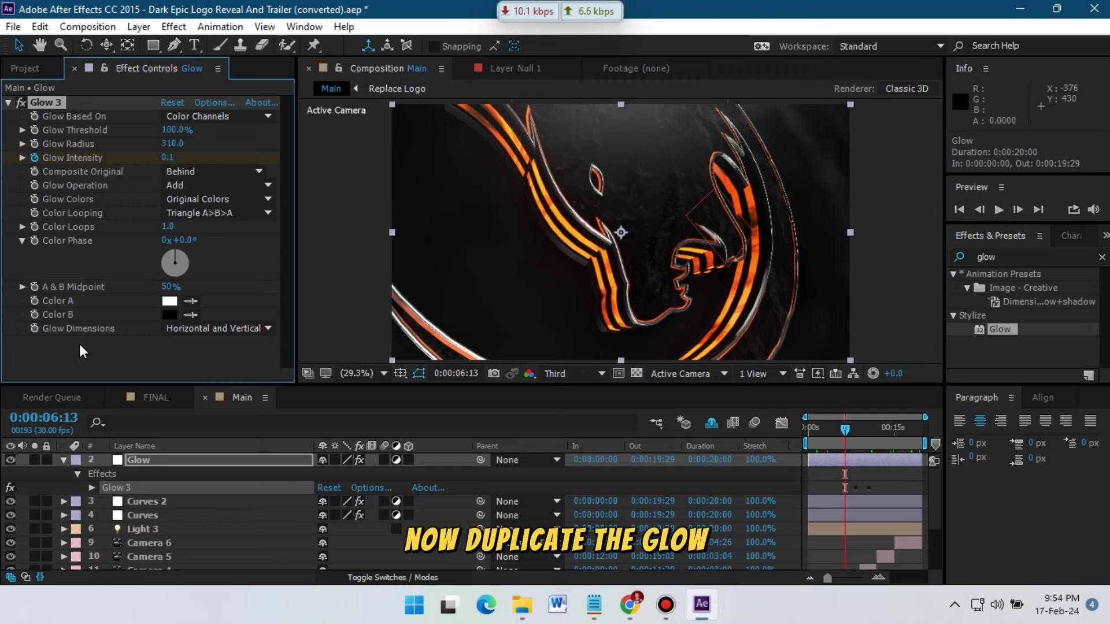
{"action": "key", "text": "ctrl+z"}
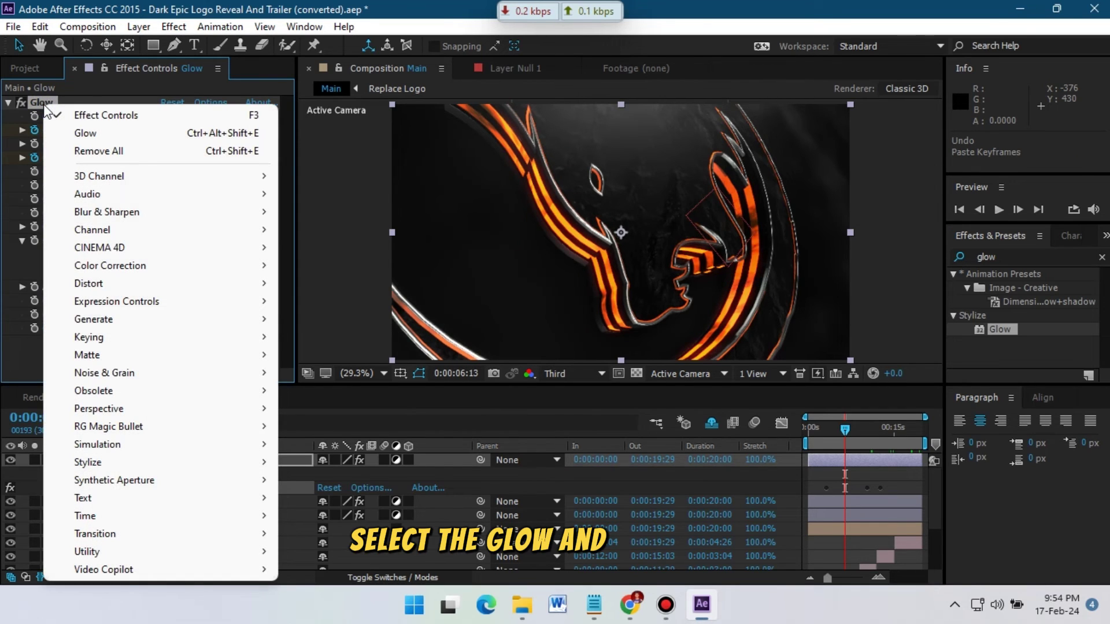
{"action": "left_click", "coordinate": [39, 26]}
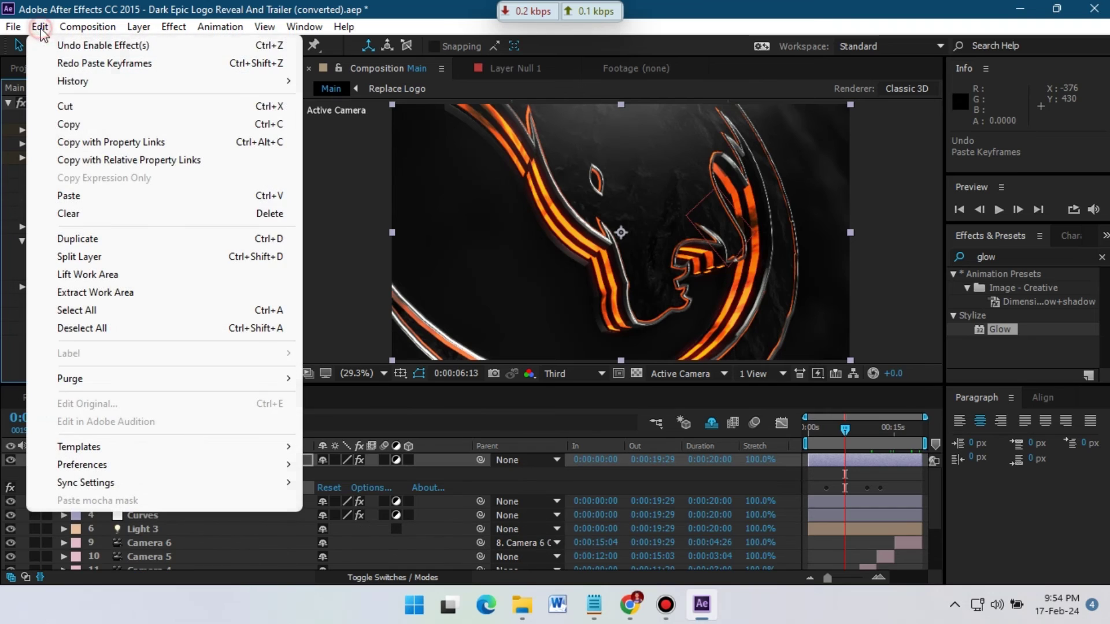
{"action": "left_click", "coordinate": [80, 238]}
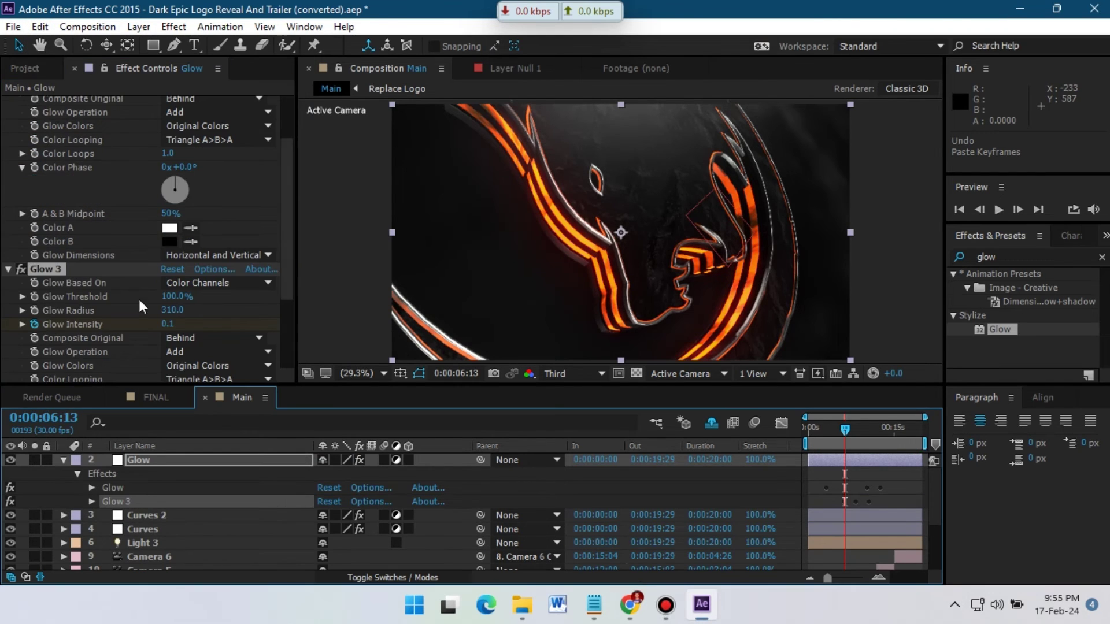
- Review the second Glow effect's threshold, radius and intensity settings, and collapse both effects and the Glow layer
{"action": "scroll", "coordinate": [169, 312], "scroll_direction": "down", "scroll_amount": 1}
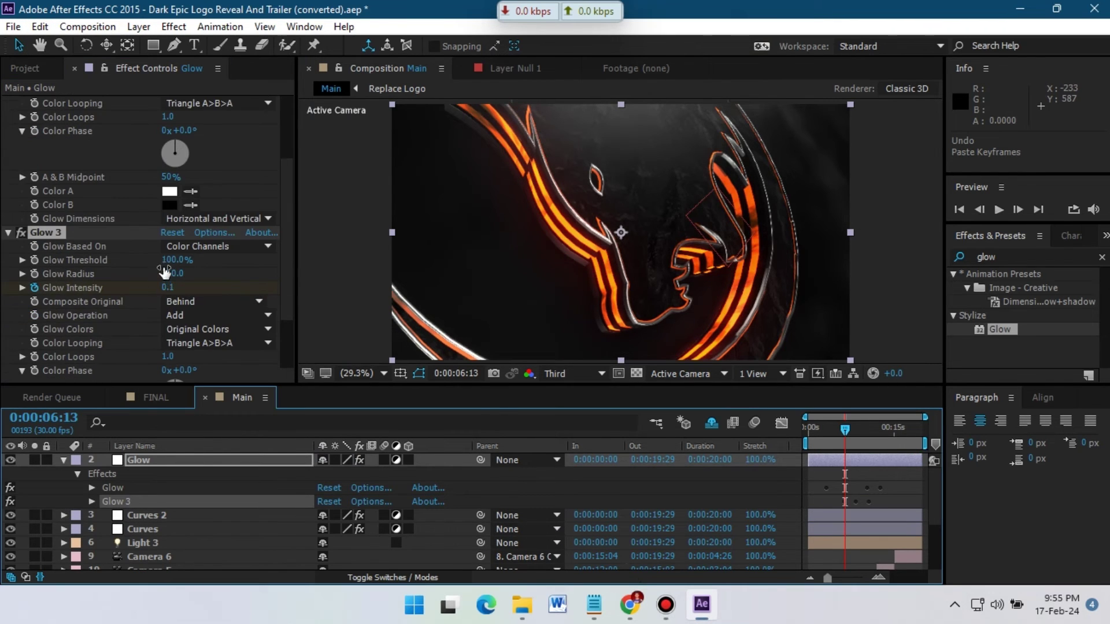
{"action": "scroll", "coordinate": [175, 324], "scroll_direction": "down", "scroll_amount": 1}
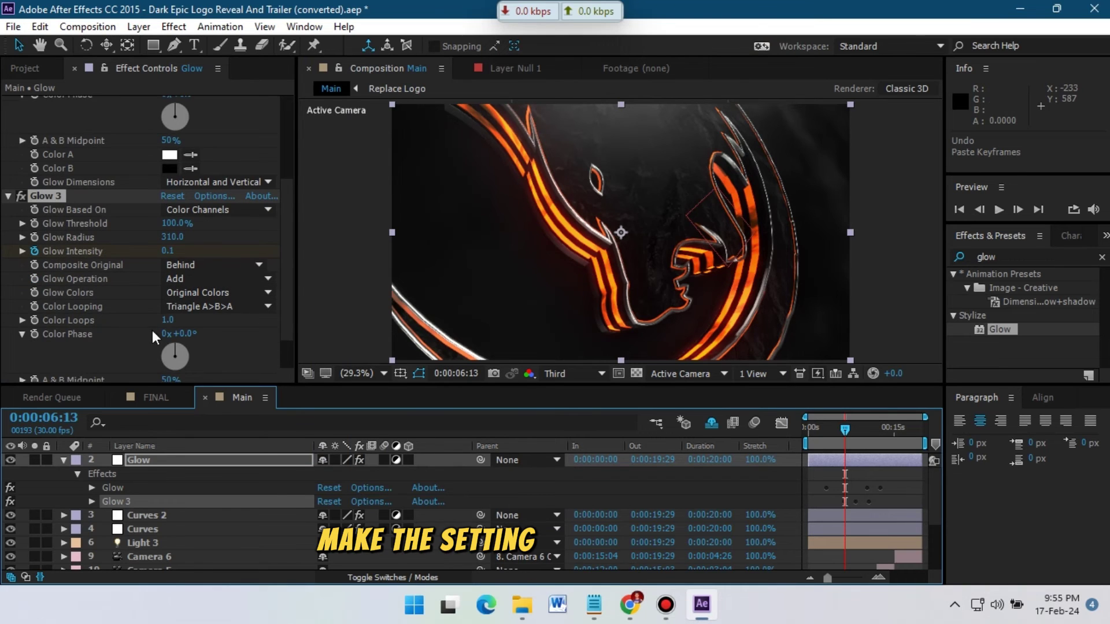
{"action": "scroll", "coordinate": [137, 341], "scroll_direction": "down", "scroll_amount": 2}
{"action": "scroll", "coordinate": [137, 341], "scroll_direction": "up", "scroll_amount": 2}
{"action": "scroll", "coordinate": [137, 343], "scroll_direction": "up", "scroll_amount": 2}
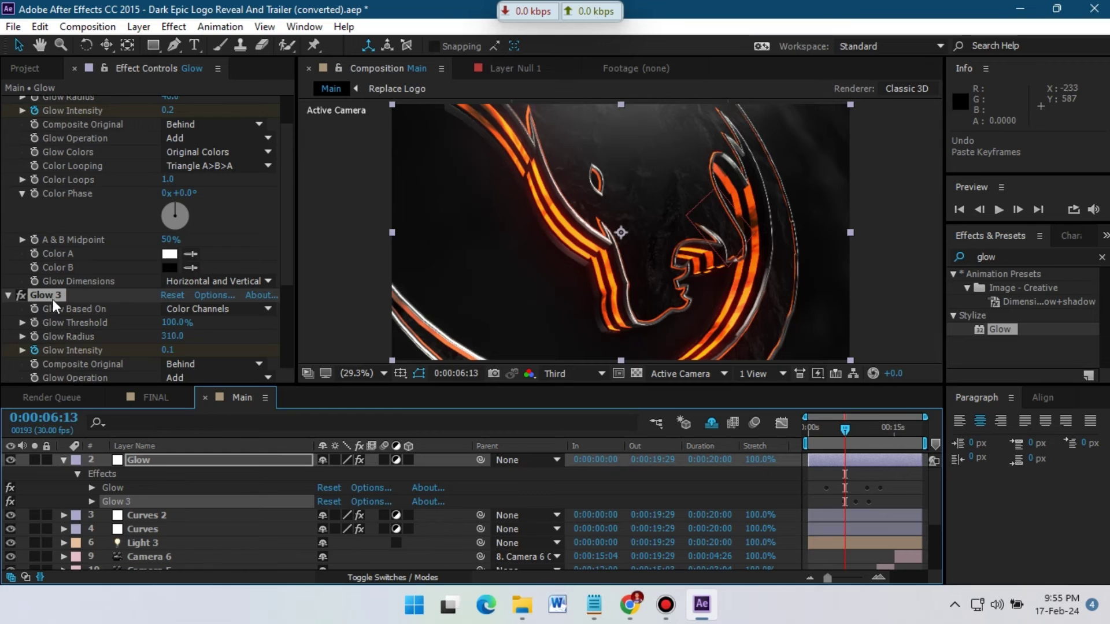
{"action": "left_click", "coordinate": [8, 295]}
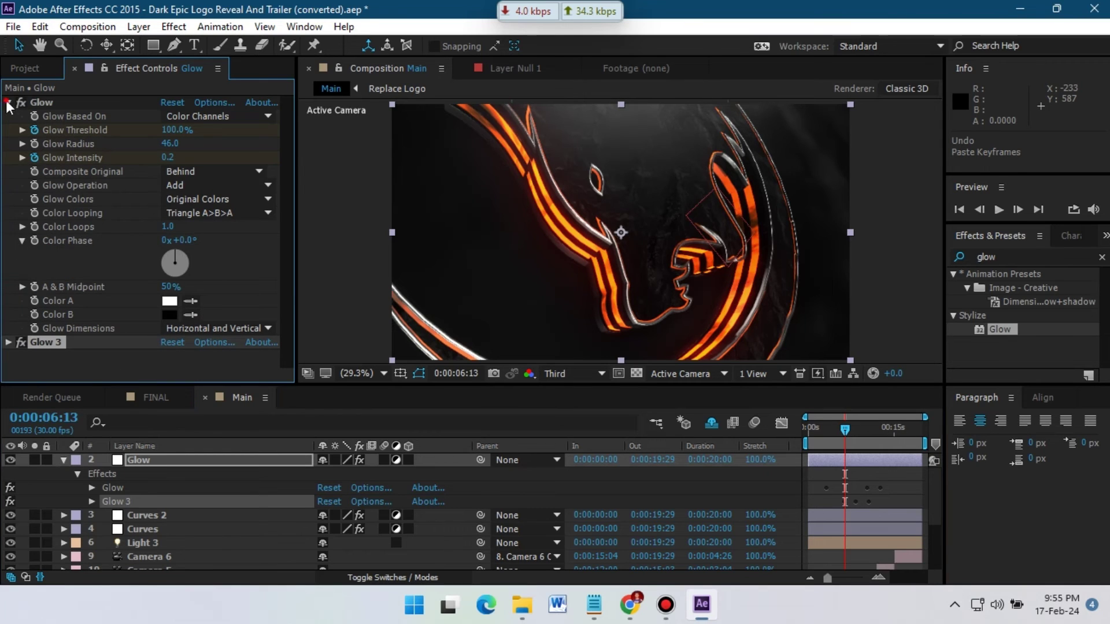
{"action": "left_click", "coordinate": [8, 103]}
{"action": "left_click", "coordinate": [68, 174]}
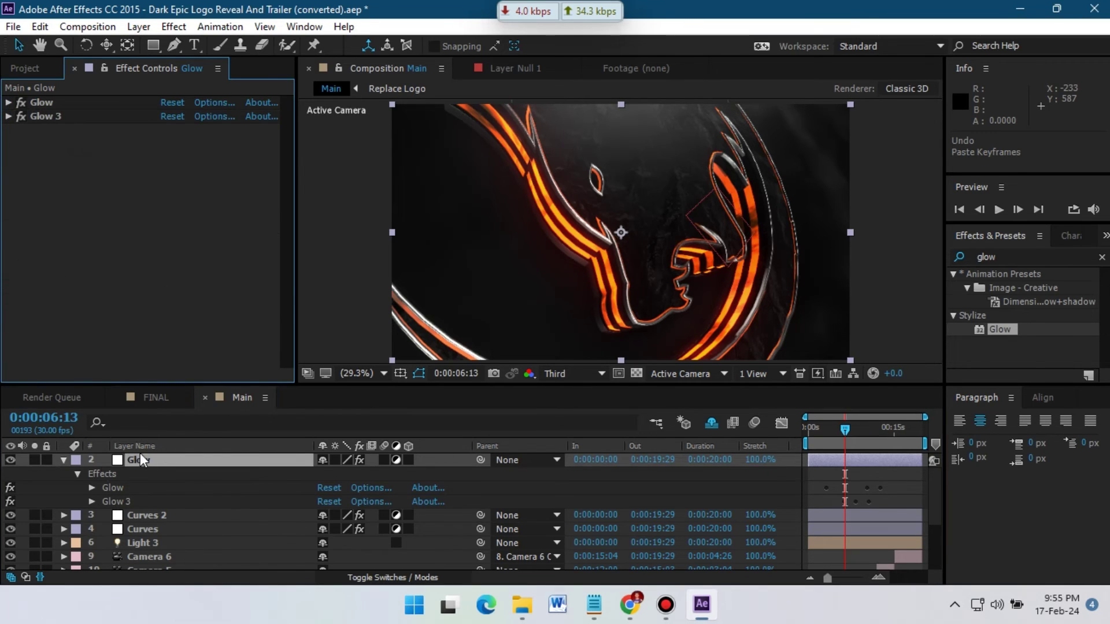
{"action": "left_click", "coordinate": [63, 459]}
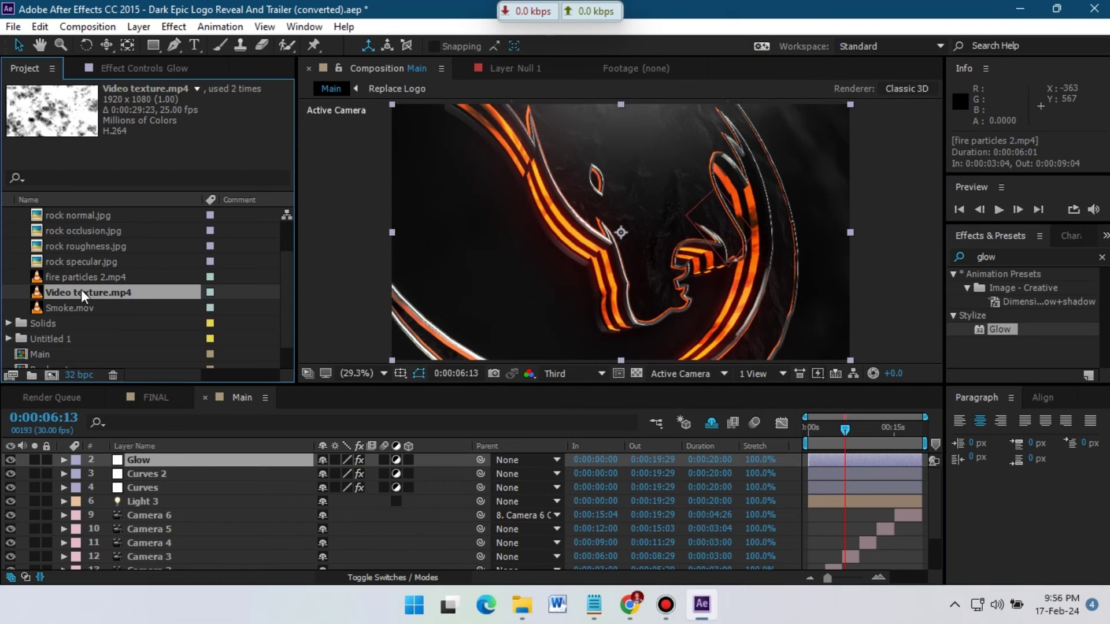
- Add fire particles 2.mp4 above the Glow layer, starting at 0:00:02:13, with its blending mode set to Screen
{"action": "left_click", "coordinate": [78, 280]}
{"action": "left_click_drag", "start_coordinate": [78, 280], "coordinate": [114, 456]}
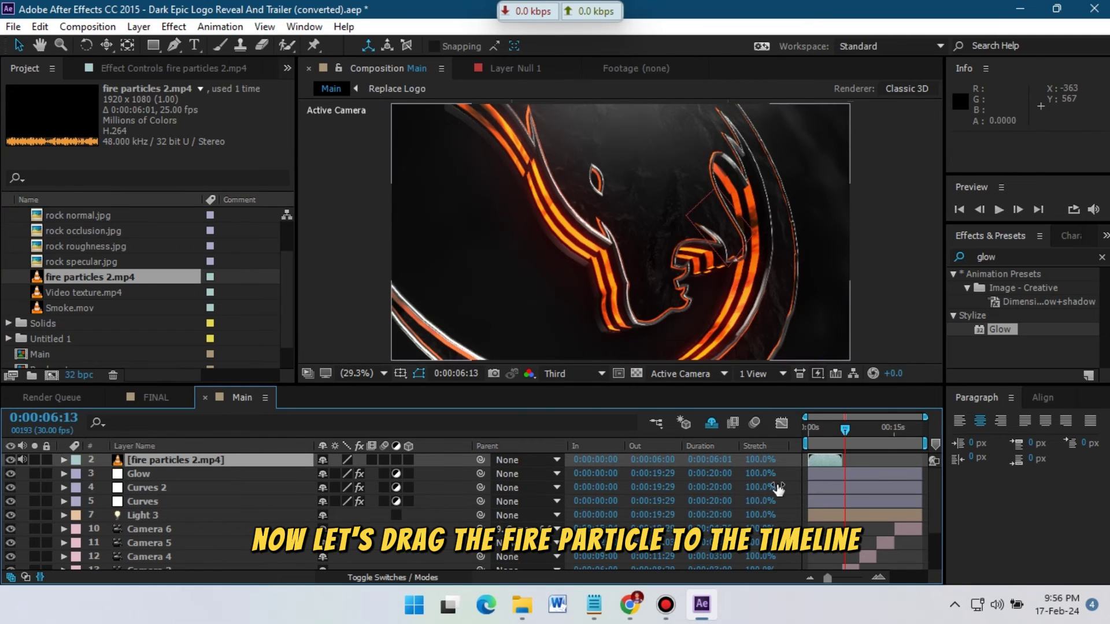
{"action": "left_click_drag", "start_coordinate": [827, 459], "coordinate": [843, 458]}
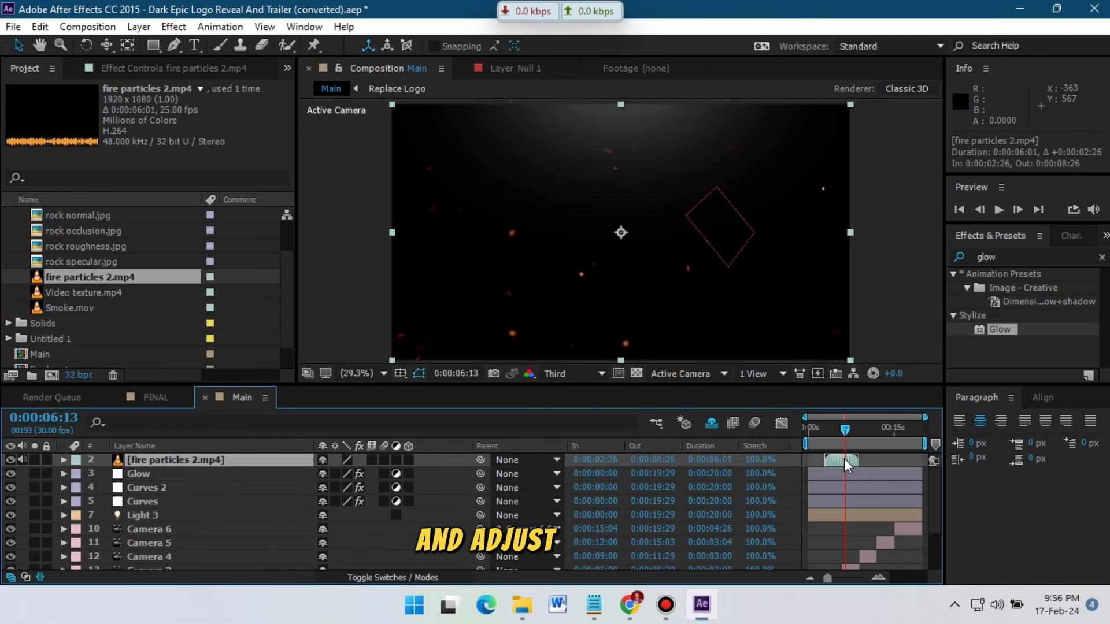
{"action": "left_click", "coordinate": [10, 577]}
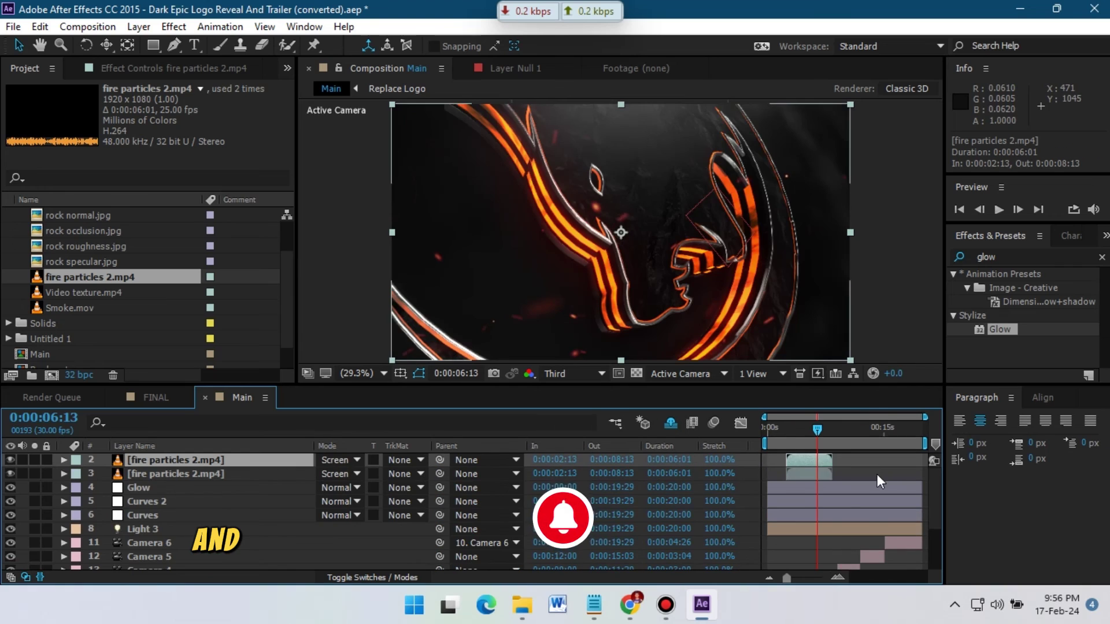
- Place further copies of the fire particles layer so that they start at 0:00:10:03 and 0:00:12:16
{"action": "left_click_drag", "start_coordinate": [806, 459], "coordinate": [719, 559]}
{"action": "key", "text": "ctrl+d"}
{"action": "left_click_drag", "start_coordinate": [935, 476], "coordinate": [862, 477]}
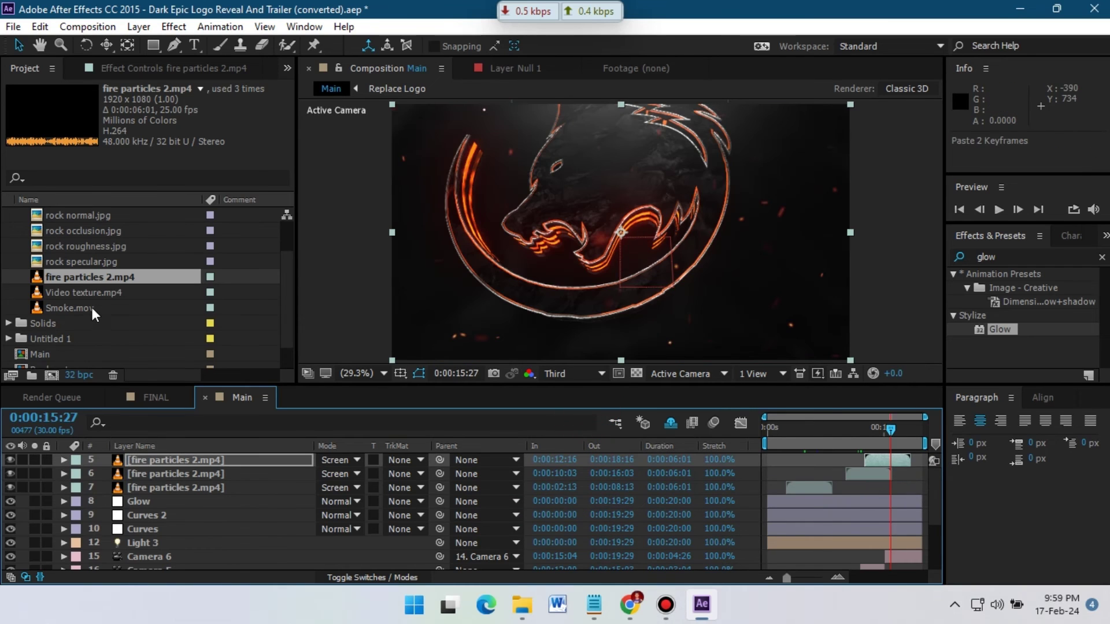
- Add Smoke.mov to the timeline directly below Light 3 and set its blending mode to Screen
{"action": "left_click", "coordinate": [90, 309]}
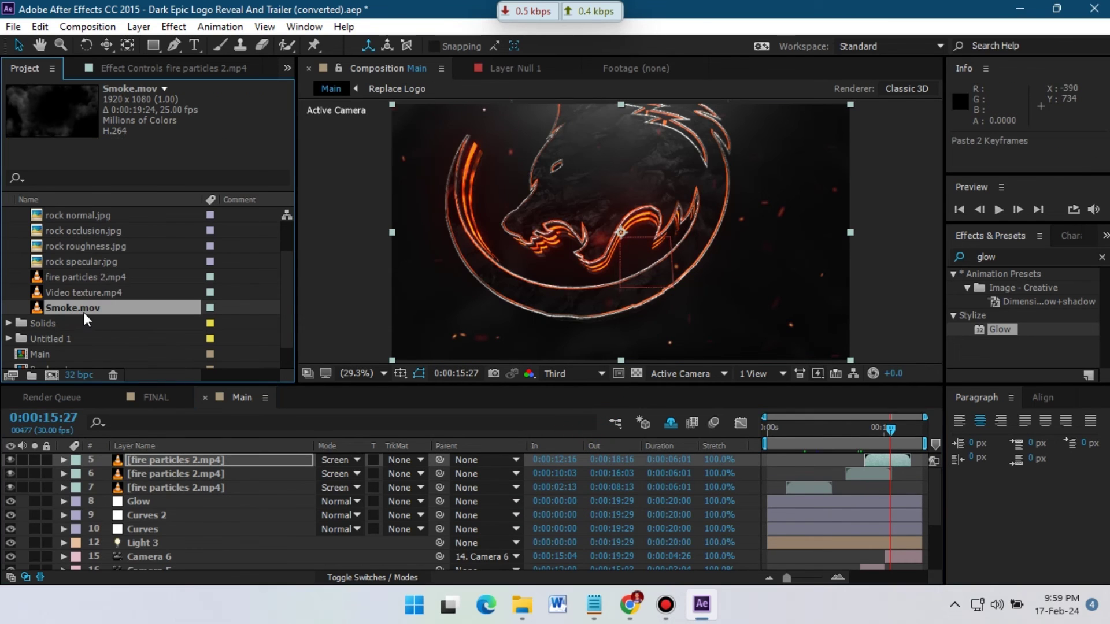
{"action": "left_click_drag", "start_coordinate": [73, 310], "coordinate": [139, 550]}
{"action": "left_click", "coordinate": [341, 556]}
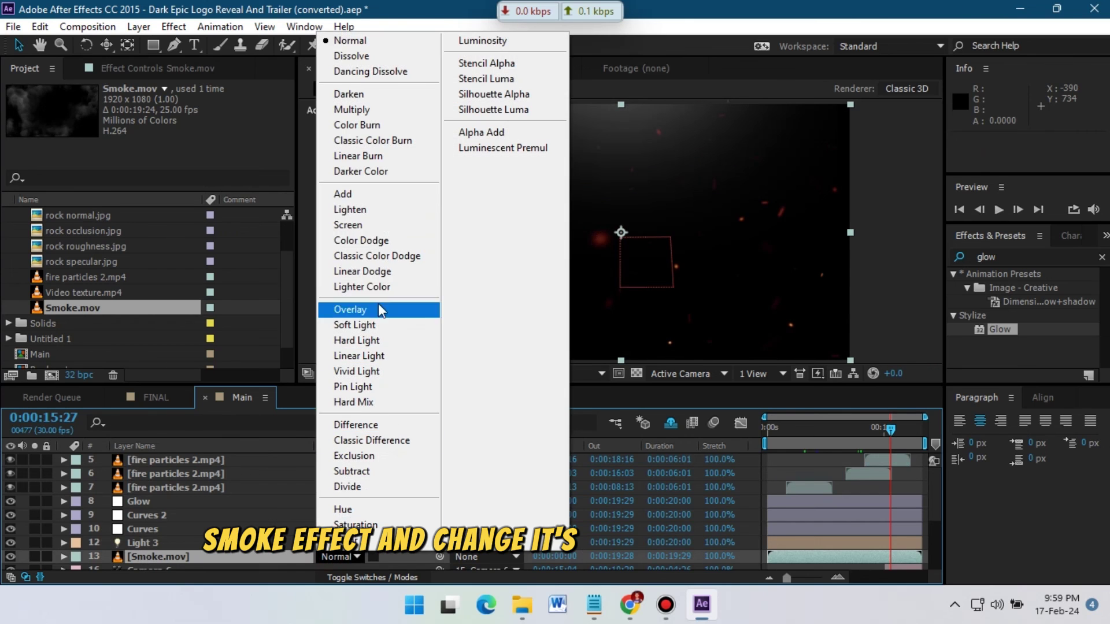
{"action": "left_click", "coordinate": [368, 224]}
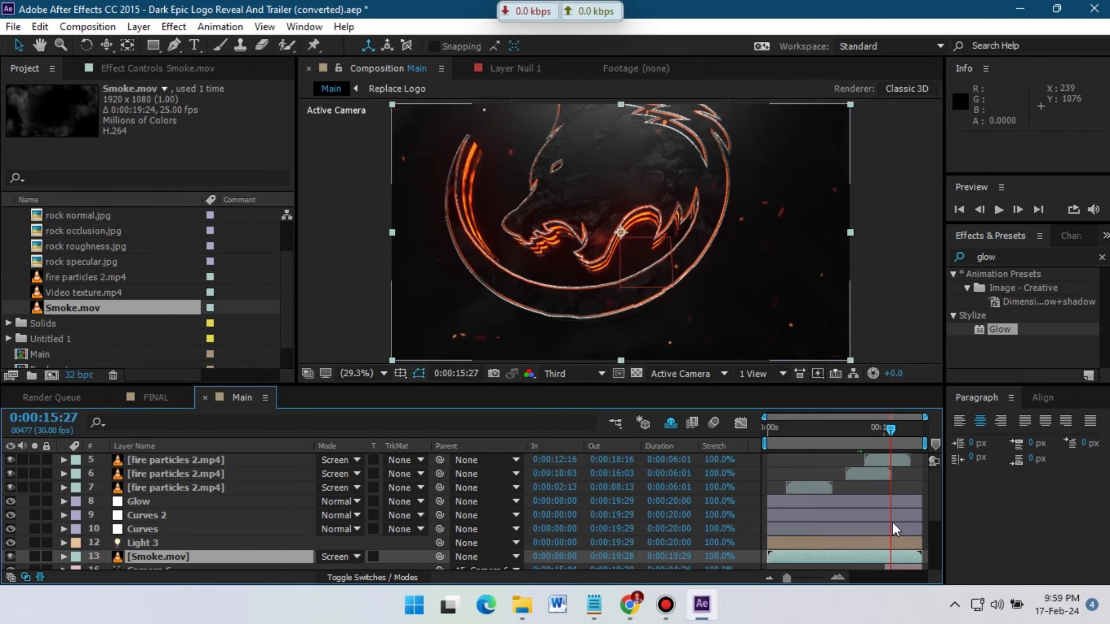
- Mark Smoke.mov and the Camera 1 to Camera 6 layers as shy to hide them from the Main timeline
{"action": "scroll", "coordinate": [891, 523], "scroll_direction": "down", "scroll_amount": 1}
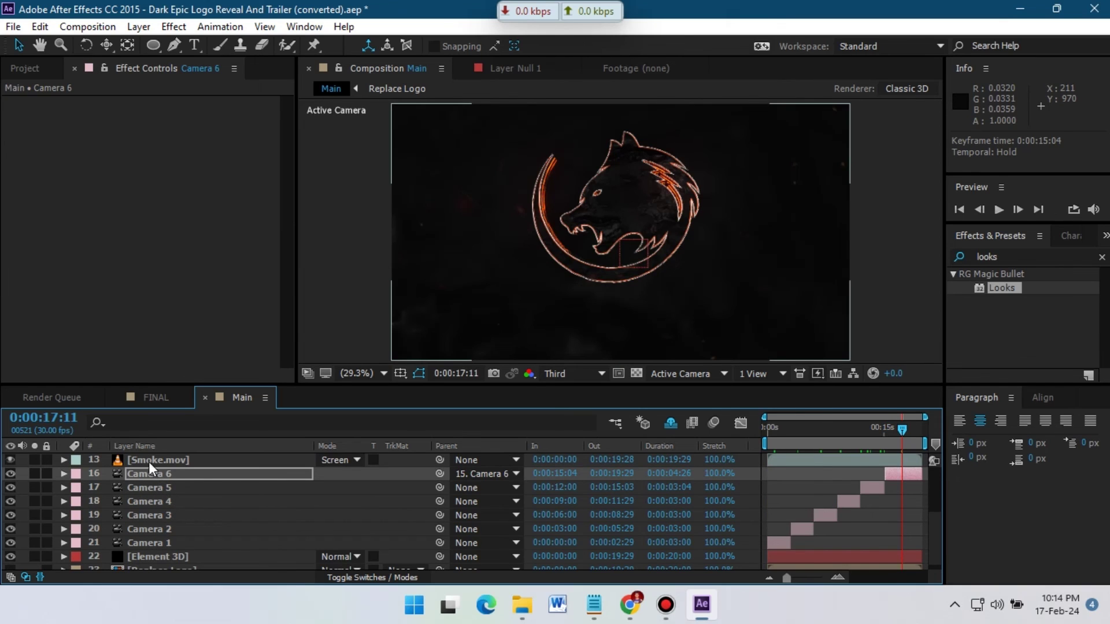
{"action": "left_click", "coordinate": [148, 460]}
{"action": "left_click", "coordinate": [158, 542]}
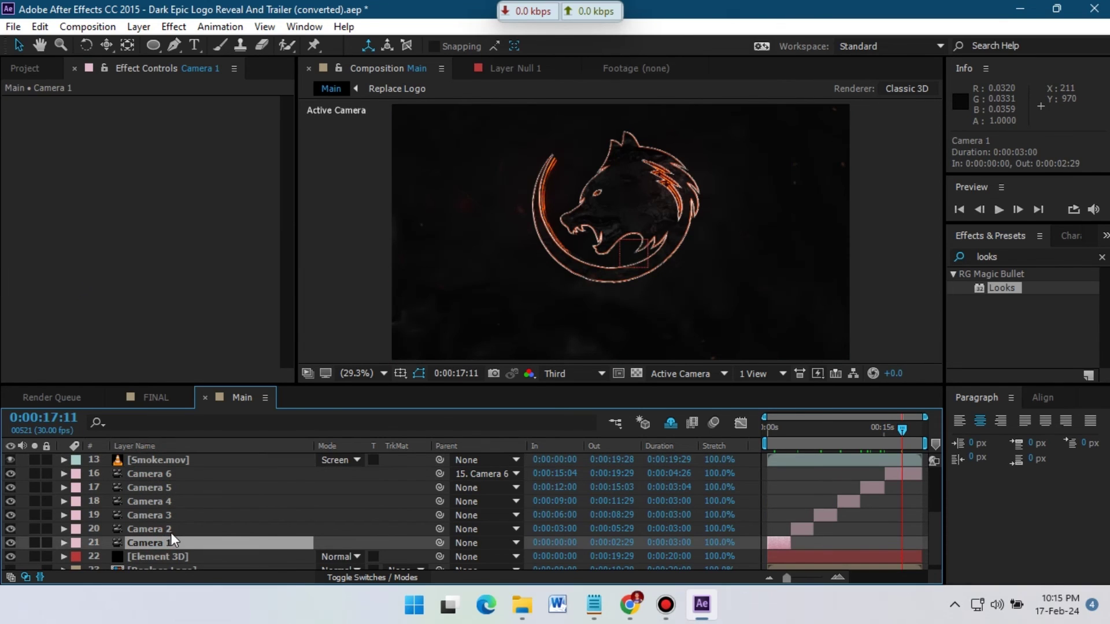
{"action": "left_click", "coordinate": [156, 465]}
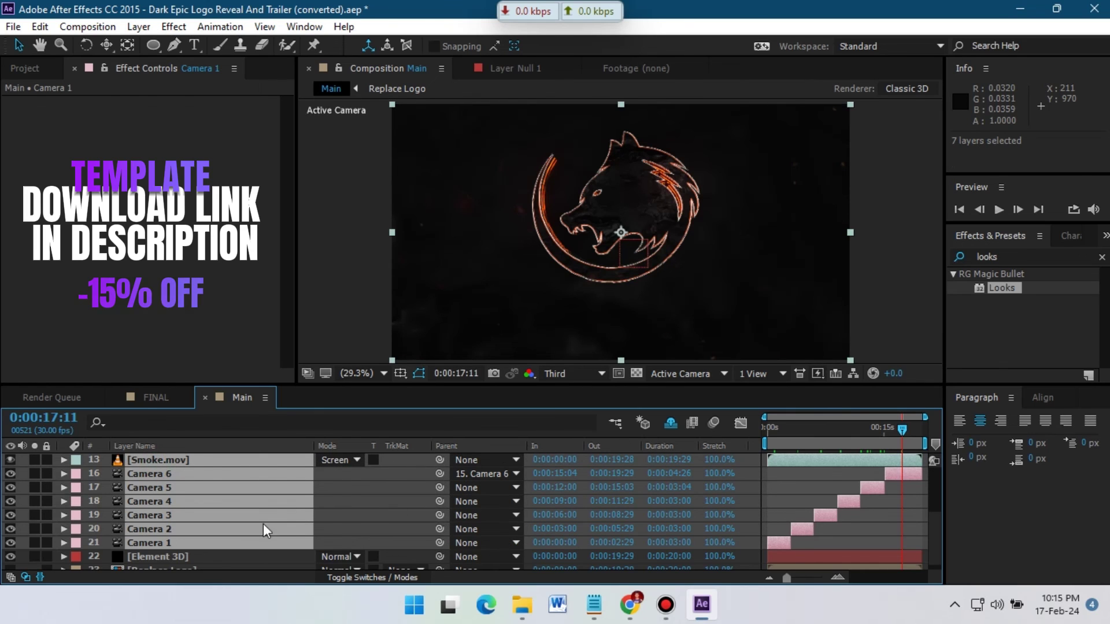
{"action": "left_click", "coordinate": [11, 577]}
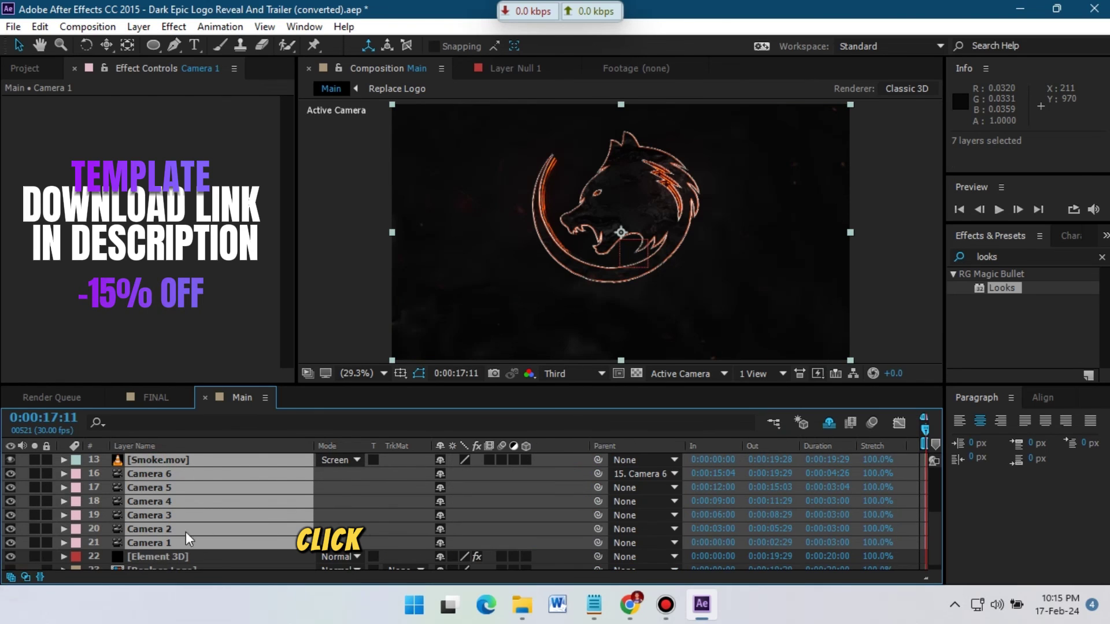
{"action": "left_click", "coordinate": [438, 470]}
{"action": "scroll", "coordinate": [179, 501], "scroll_direction": "up", "scroll_amount": 3}
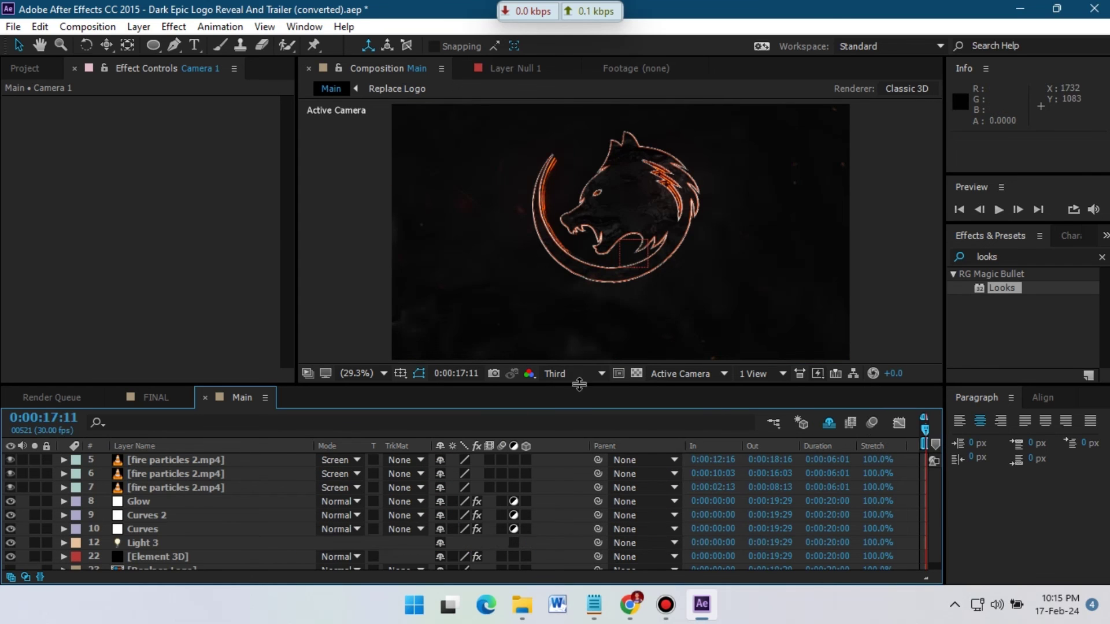
- Add the Main composition to the render queue and set its output module to AfterCodecs .mp4 with audio output on
{"action": "left_click", "coordinate": [85, 27]}
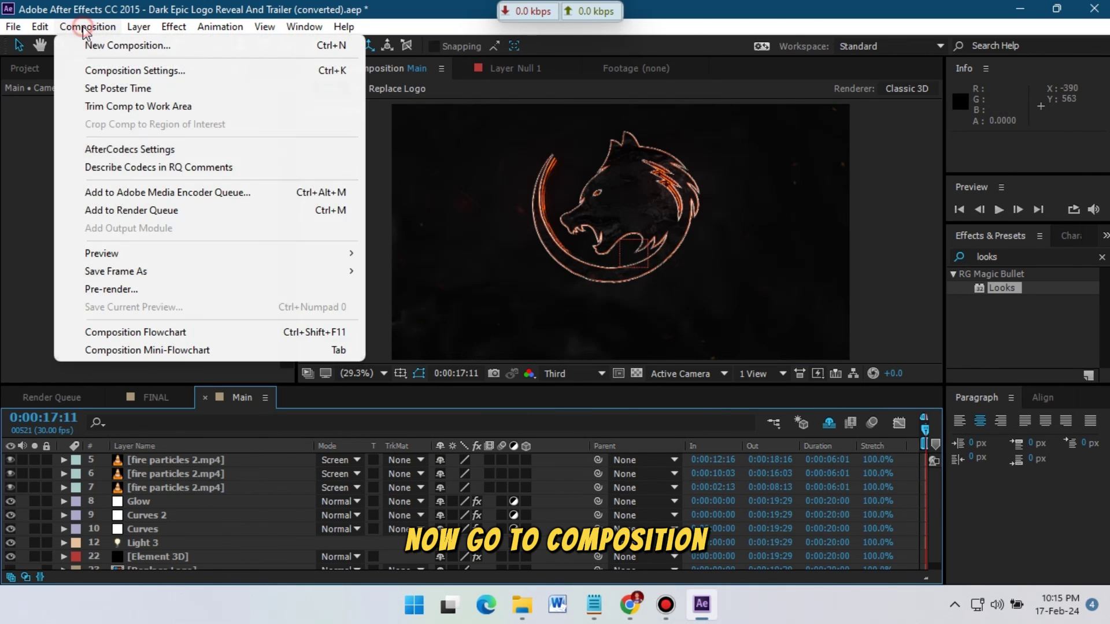
{"action": "left_click", "coordinate": [144, 211]}
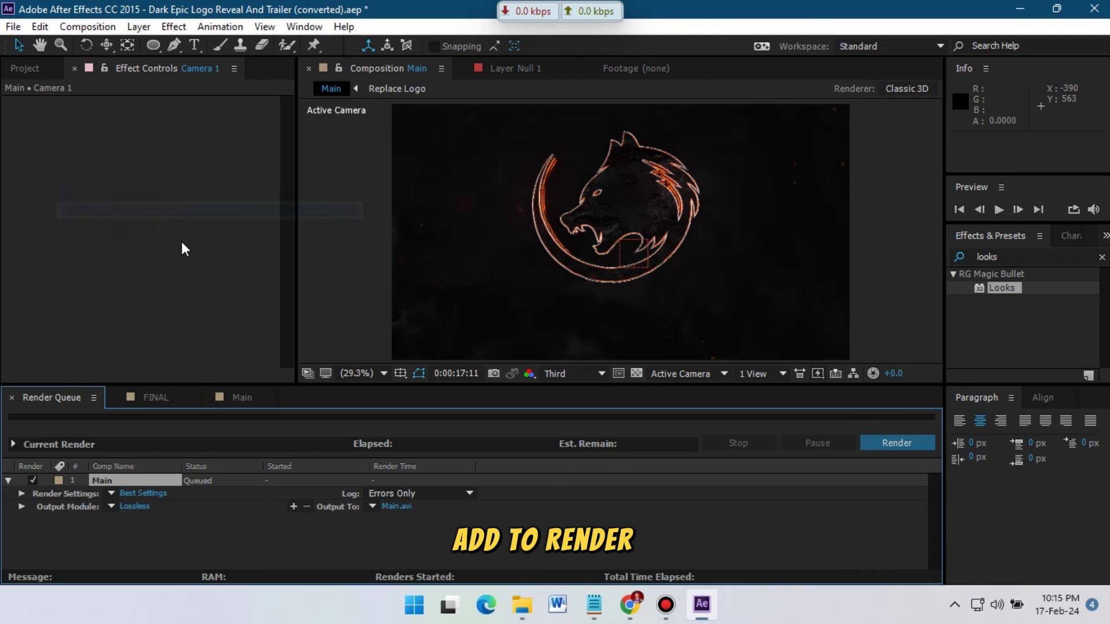
{"action": "left_click", "coordinate": [138, 505]}
{"action": "left_click", "coordinate": [469, 97]}
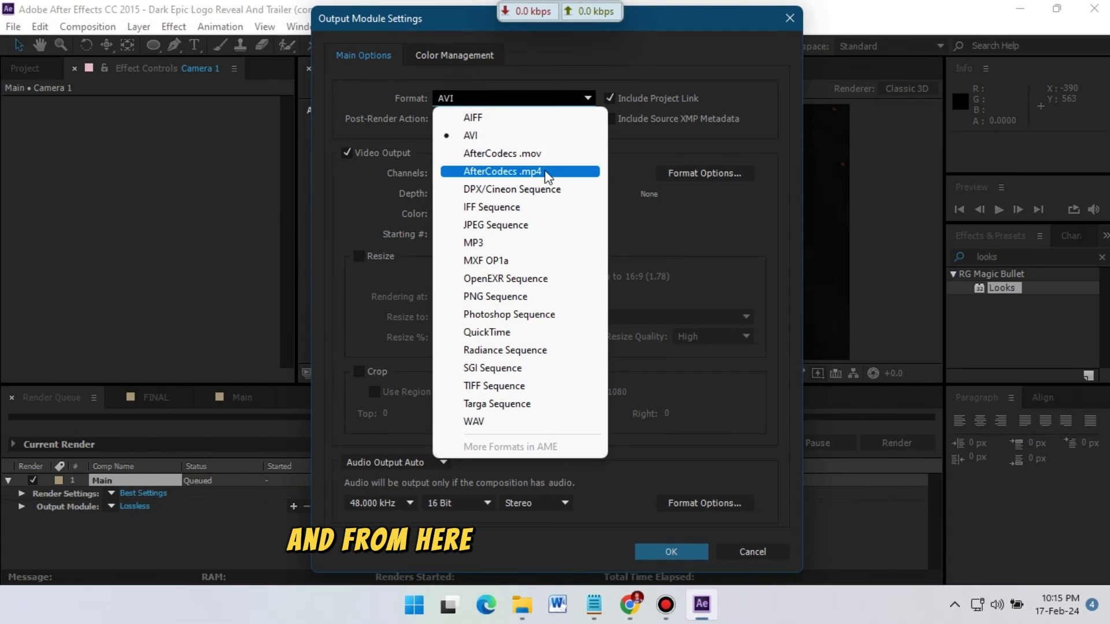
{"action": "left_click", "coordinate": [549, 172]}
{"action": "left_click", "coordinate": [393, 461]}
{"action": "left_click", "coordinate": [383, 478]}
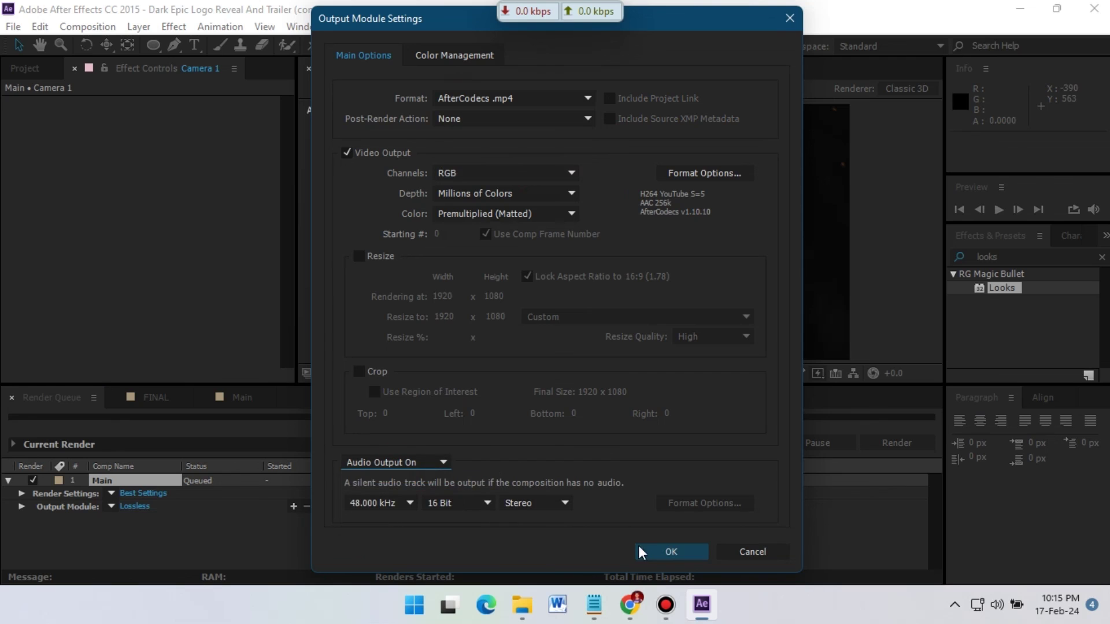
{"action": "left_click", "coordinate": [637, 546]}
- Set the output destination of the queued Main render, saving it as Main.mp4
{"action": "left_click", "coordinate": [397, 507]}
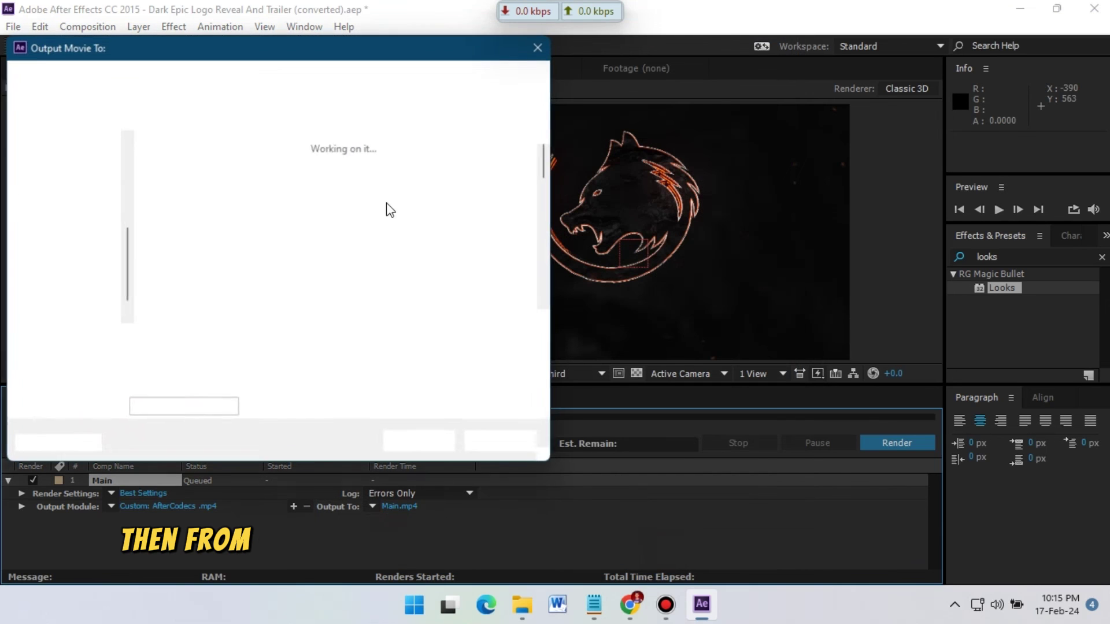
{"action": "left_click", "coordinate": [422, 441]}
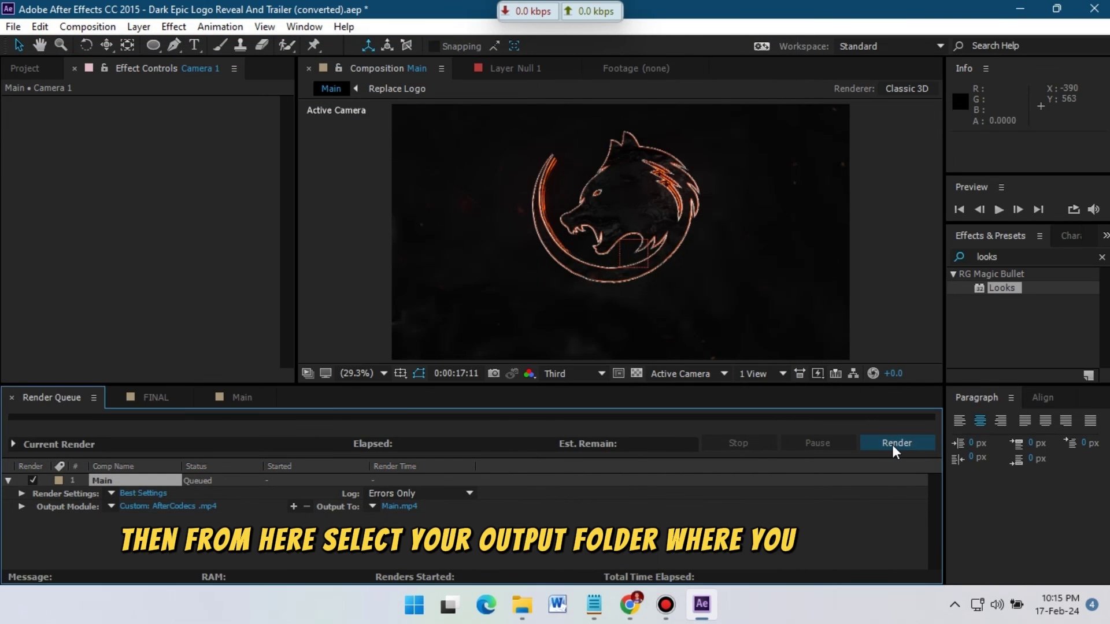